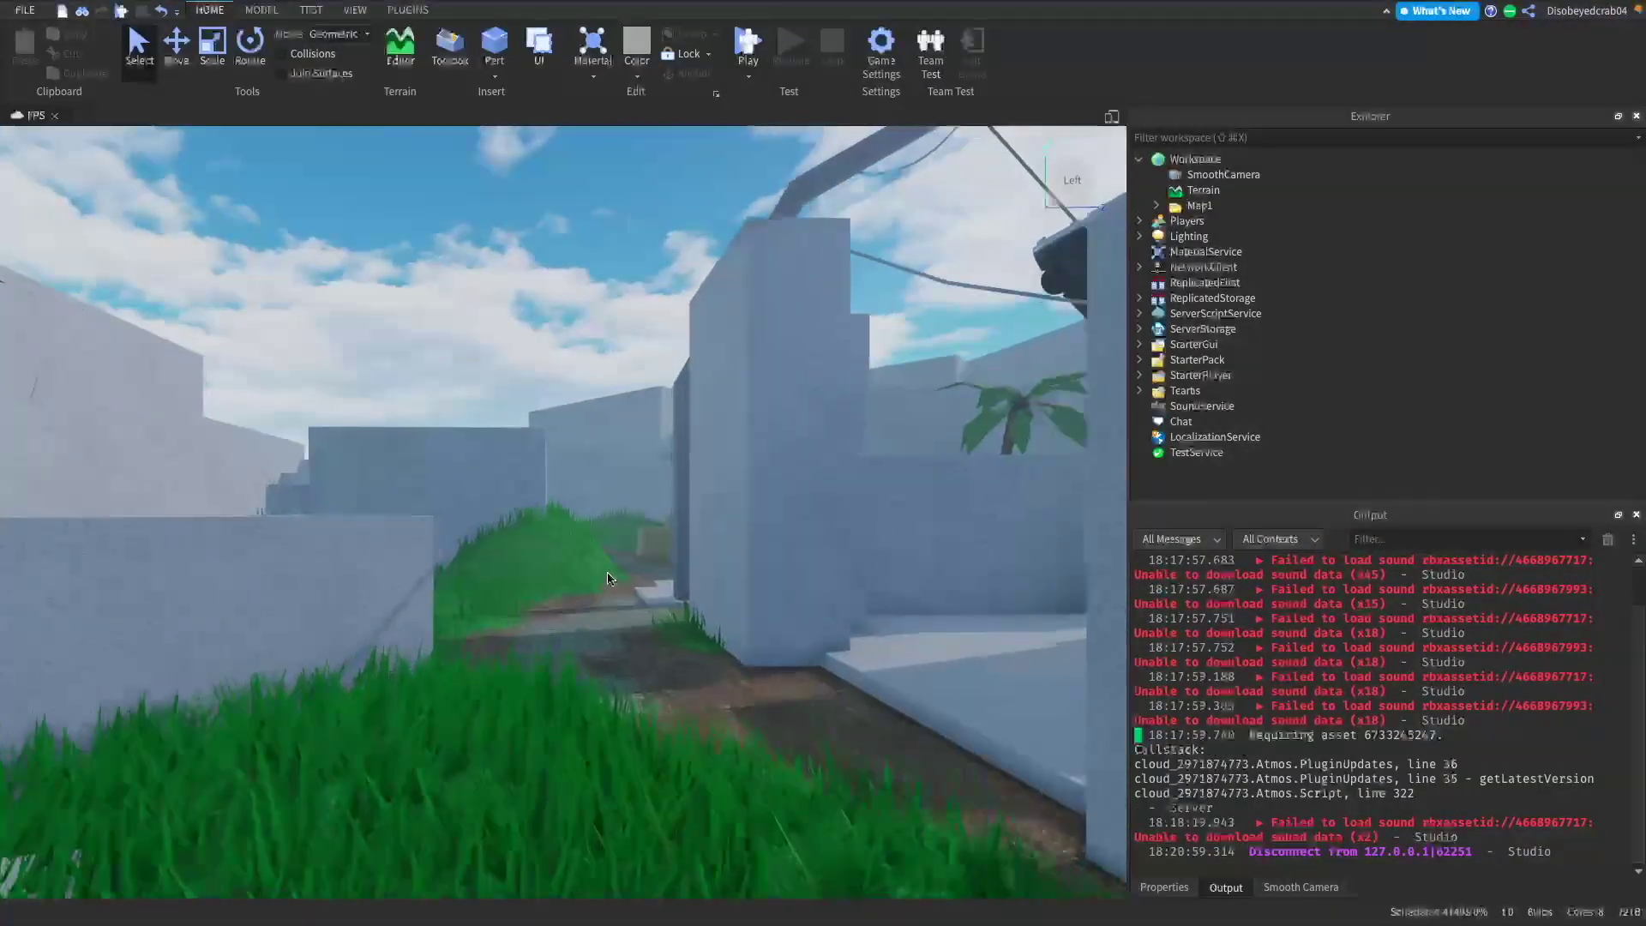
key("w")
right_click_drag(608, 573, 607, 573)
key("w")
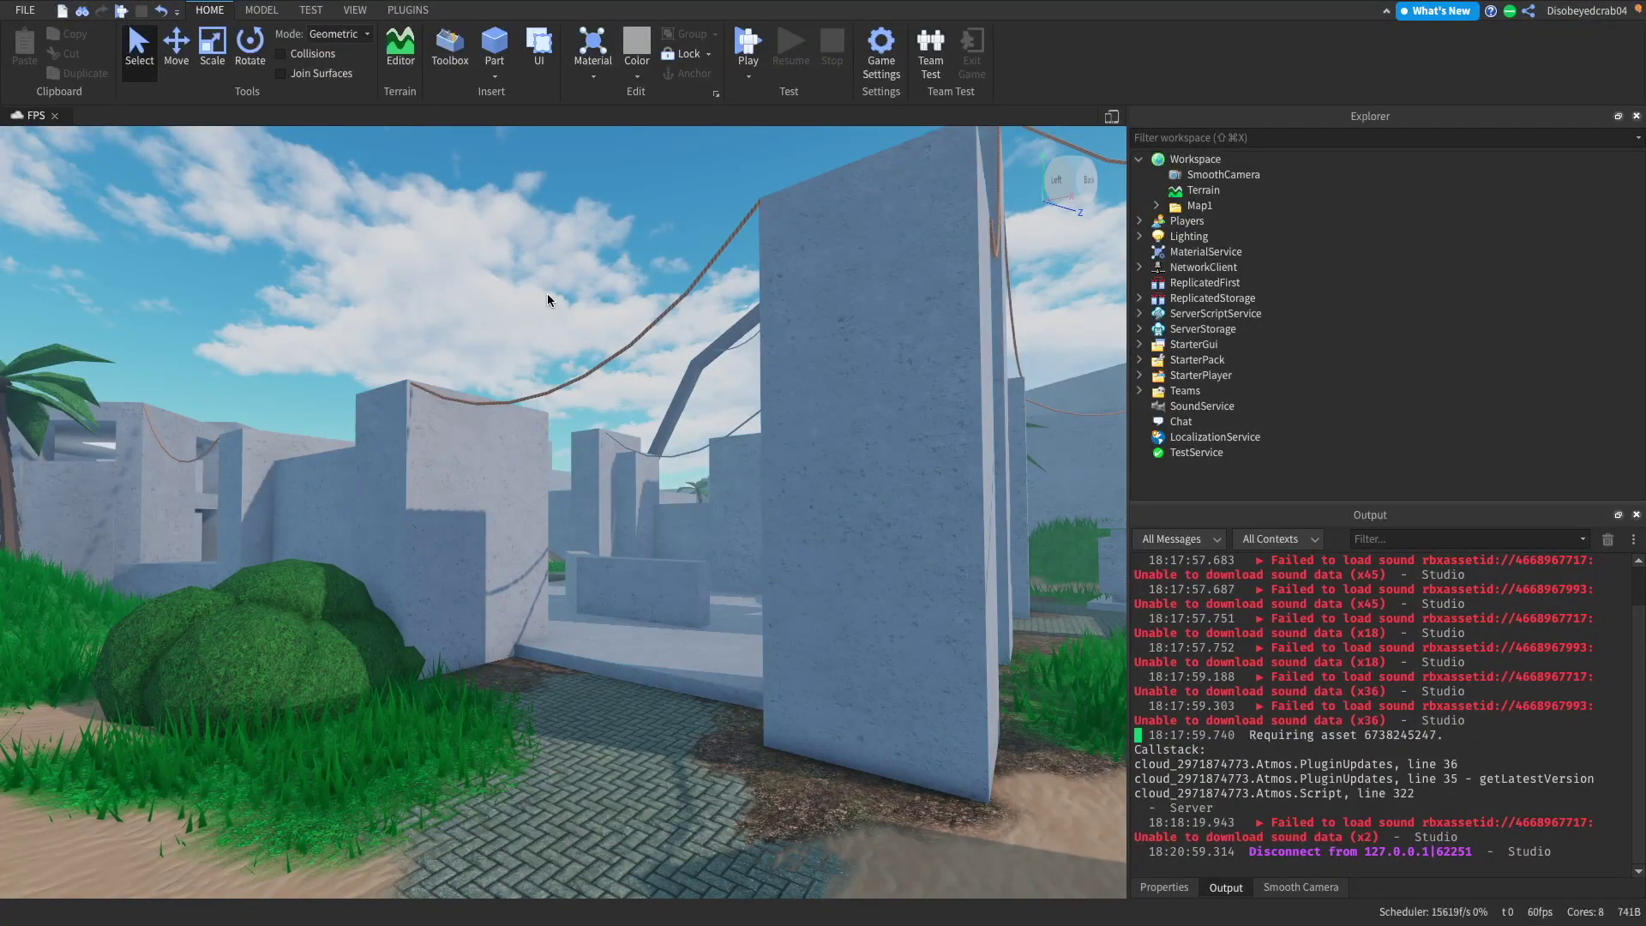
Switch to Chrome and look through the RoRender release downloads and the RoRender plugin page
key("super+Tab")
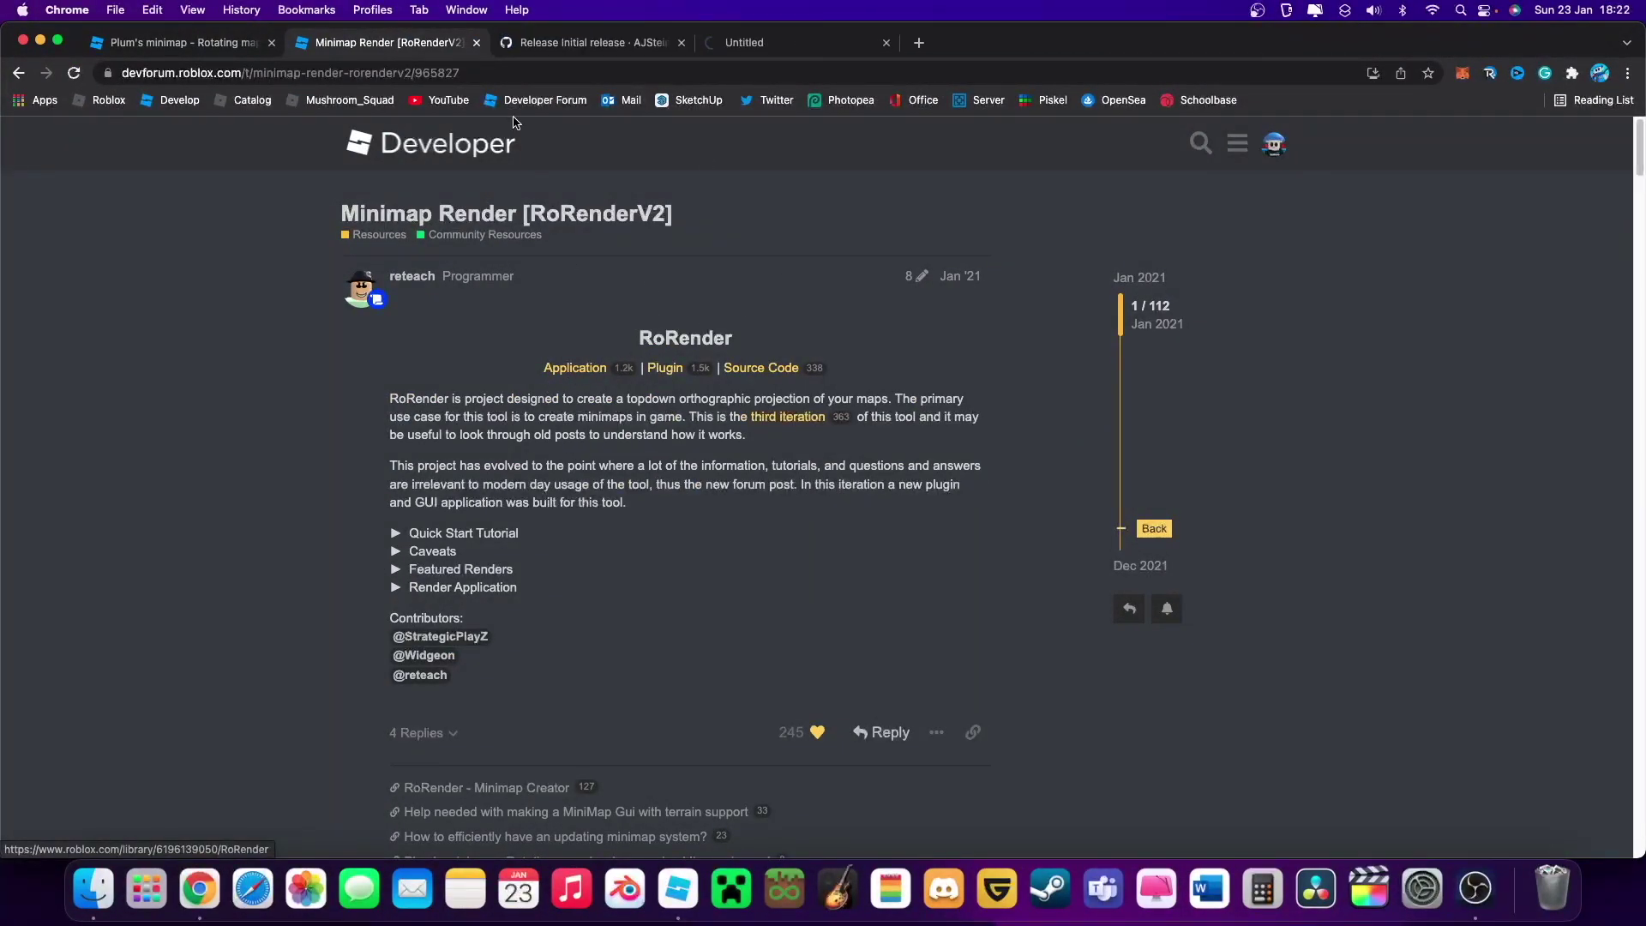
left_click(558, 43)
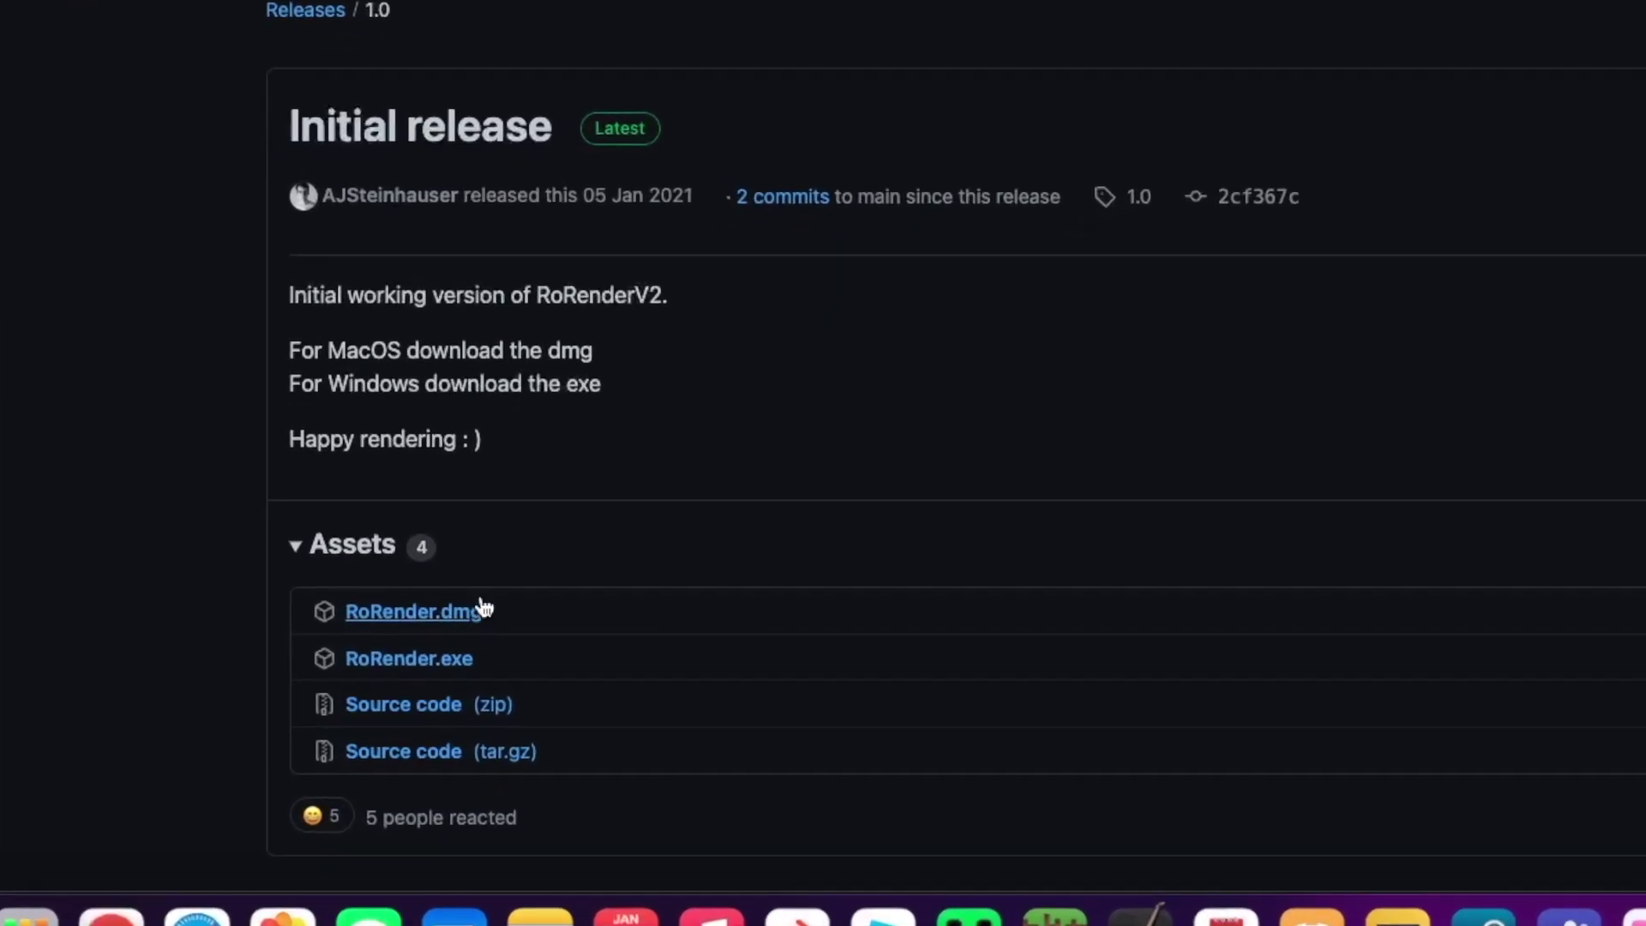
left_click_drag(511, 392, 287, 210)
left_click(287, 210)
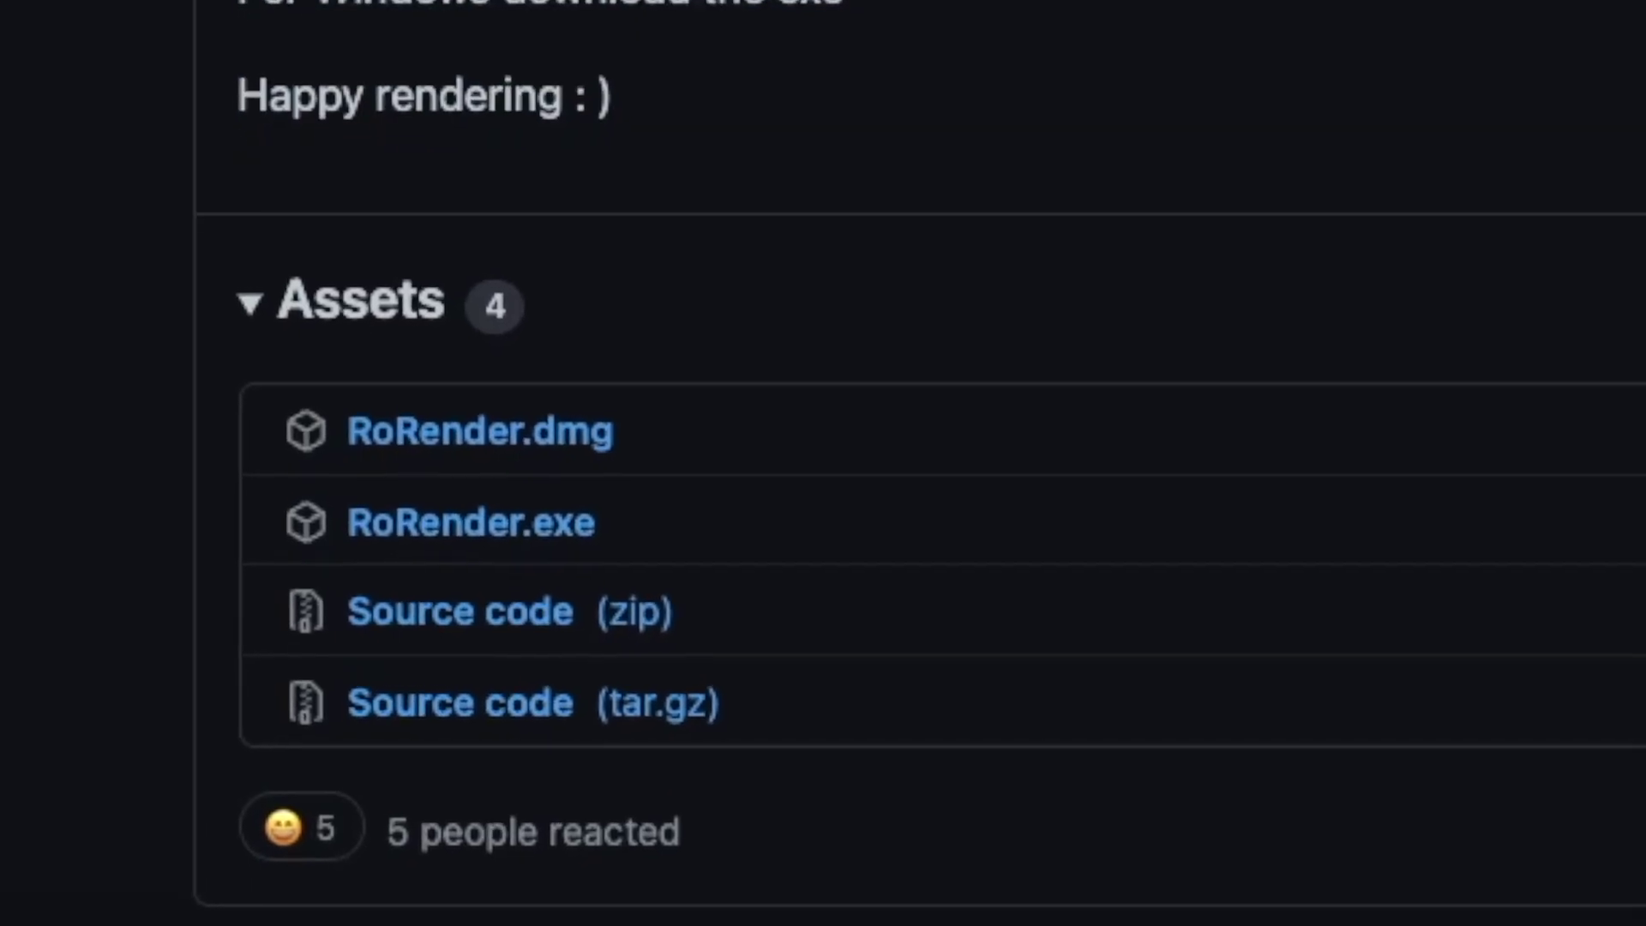
left_click(681, 43)
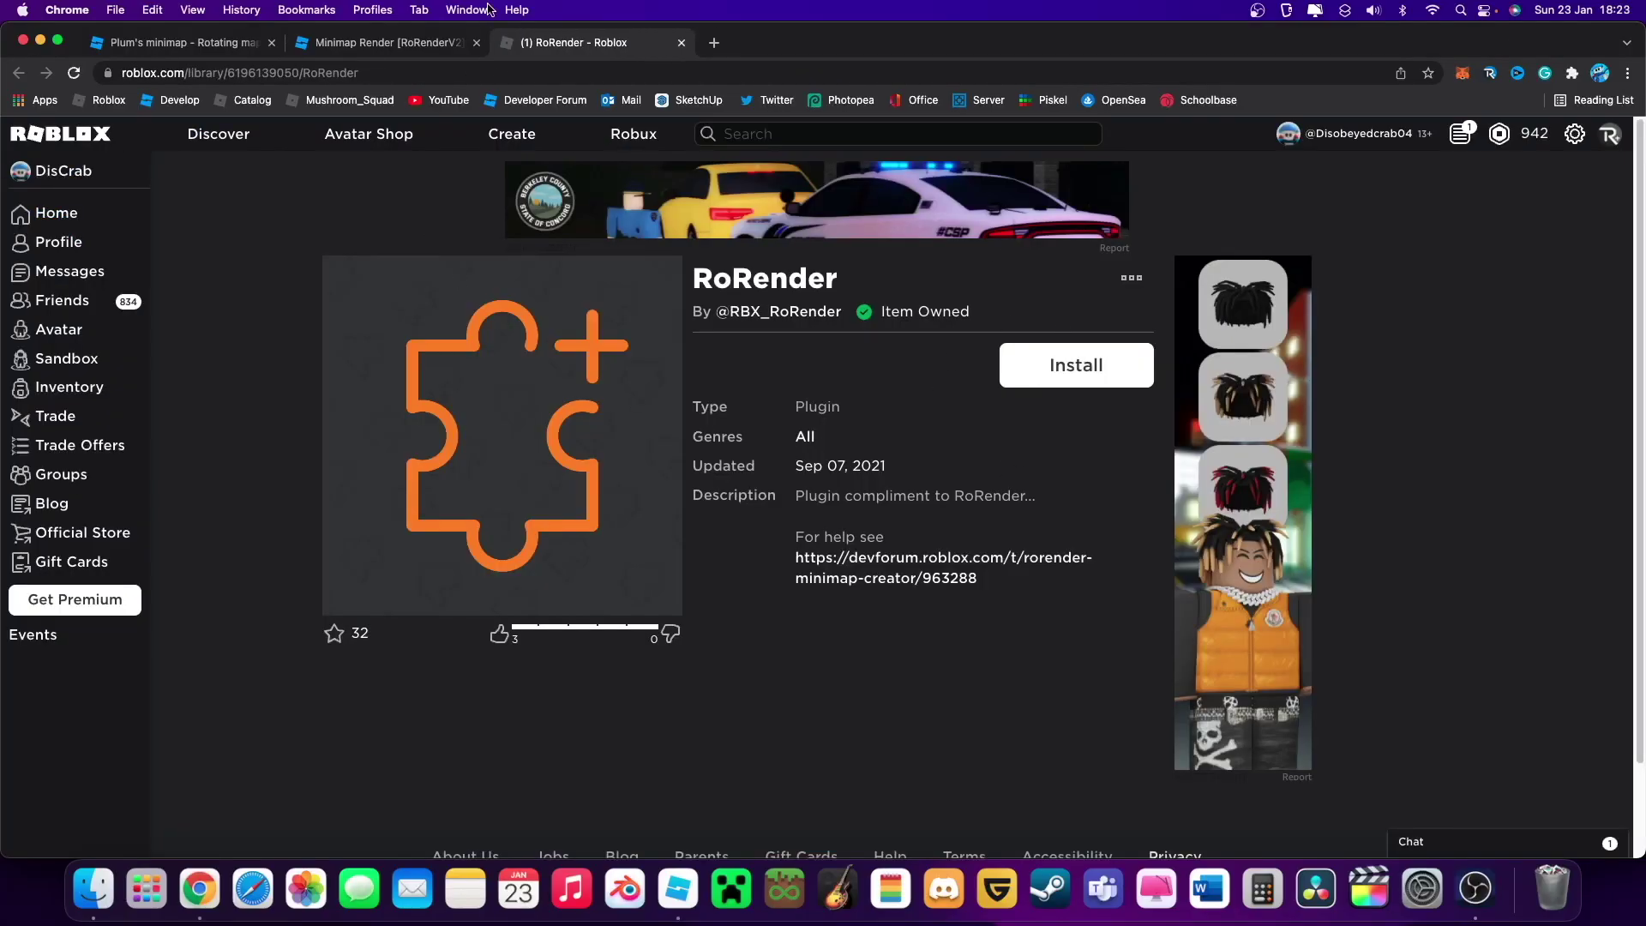
left_click(680, 42)
Switch to Roblox Studio, start Ro-Render Remastered and fit its render region around the map, from [-427, 83, -402] to [25, 83, -22]
key("super+Tab")
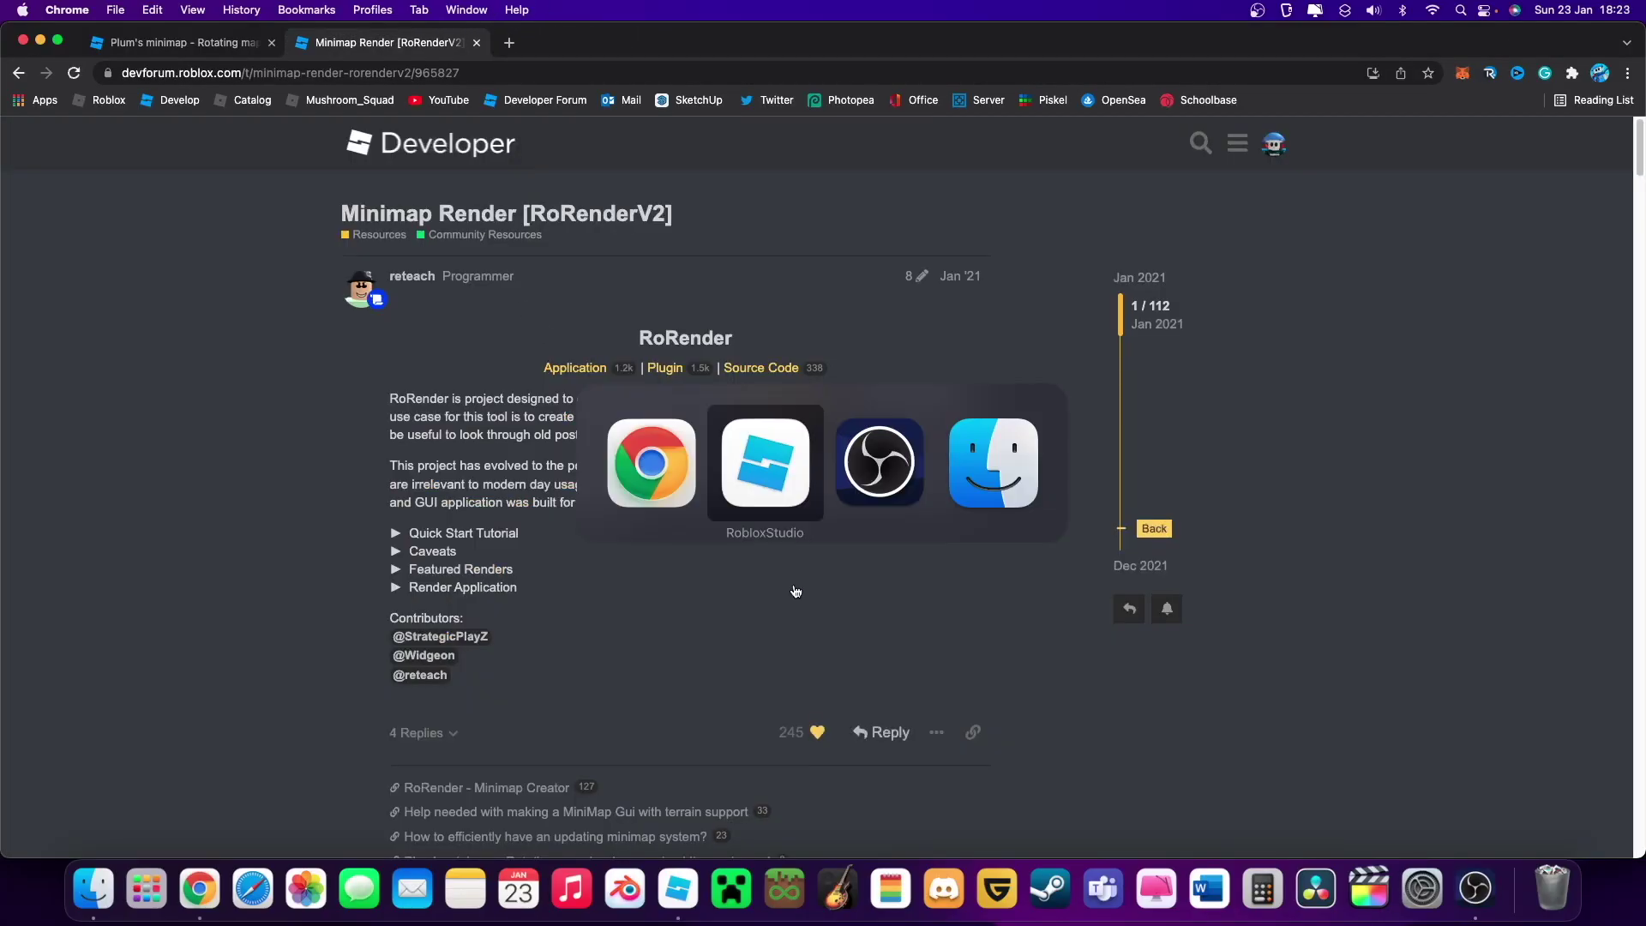
left_click(410, 15)
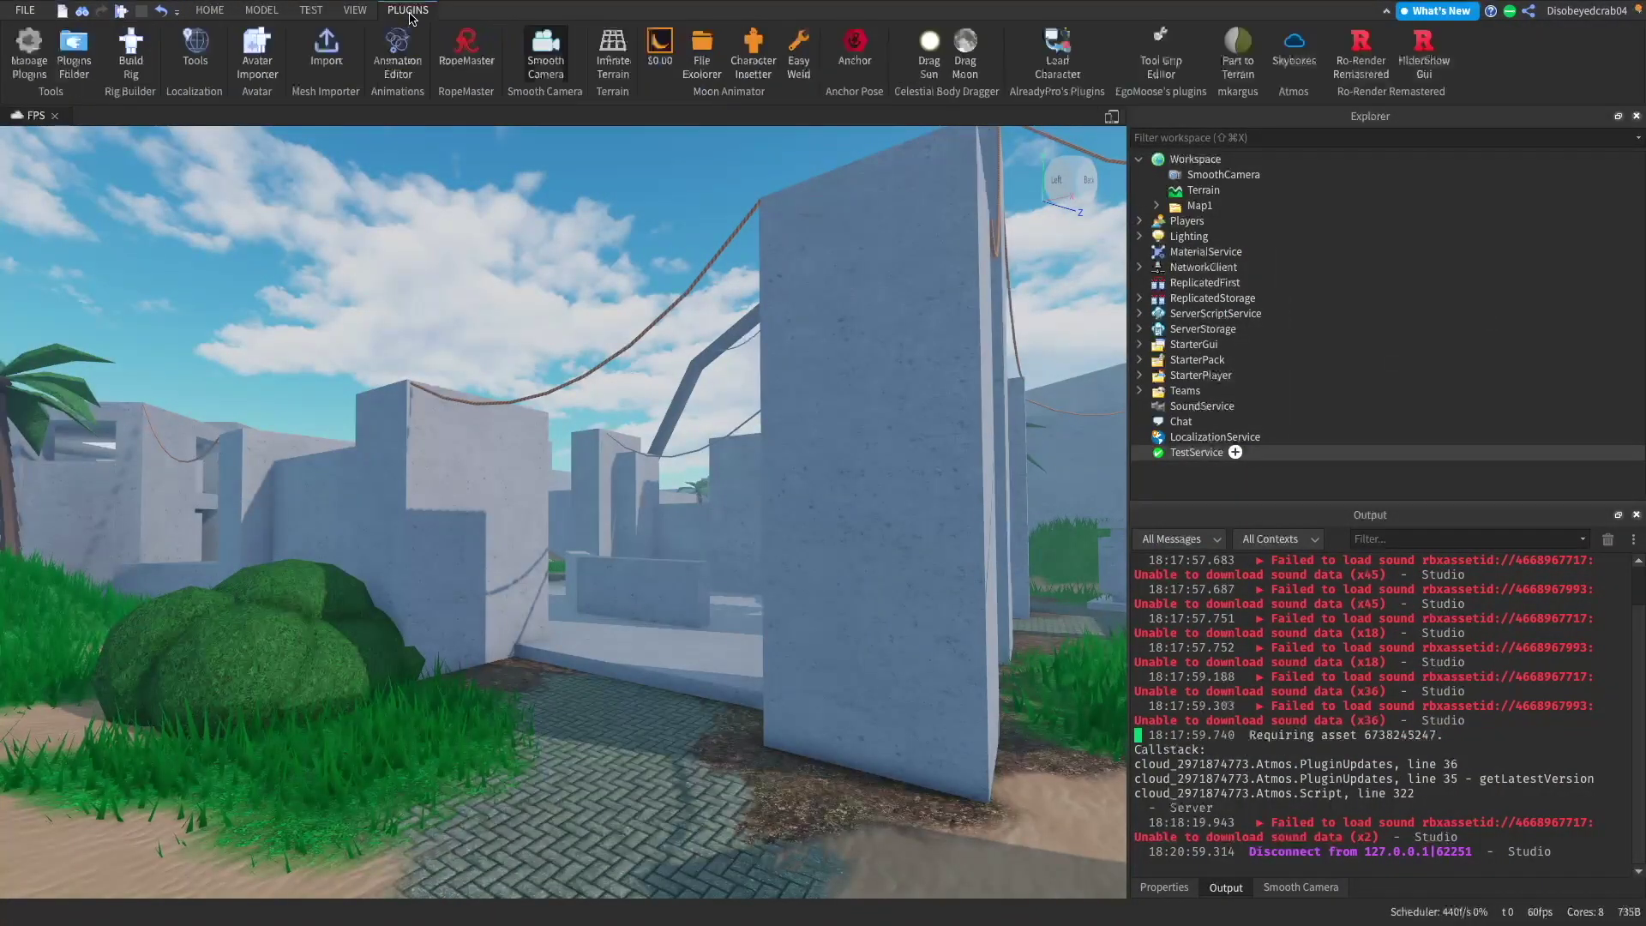
left_click(1344, 66)
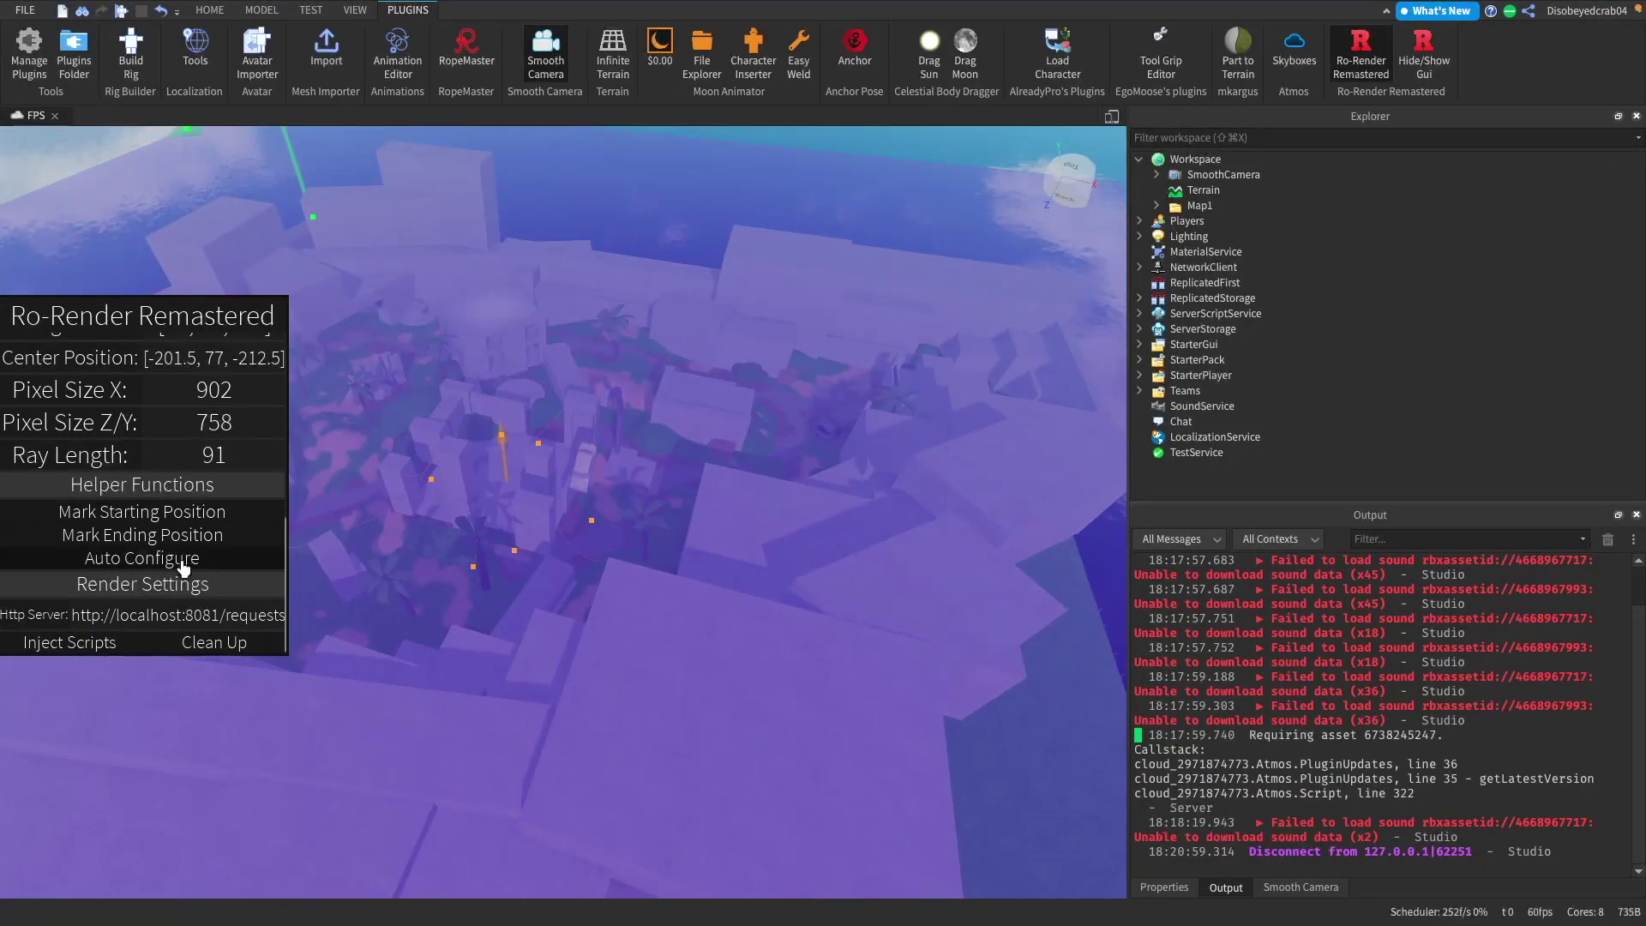
scroll(237, 562, "up", 4)
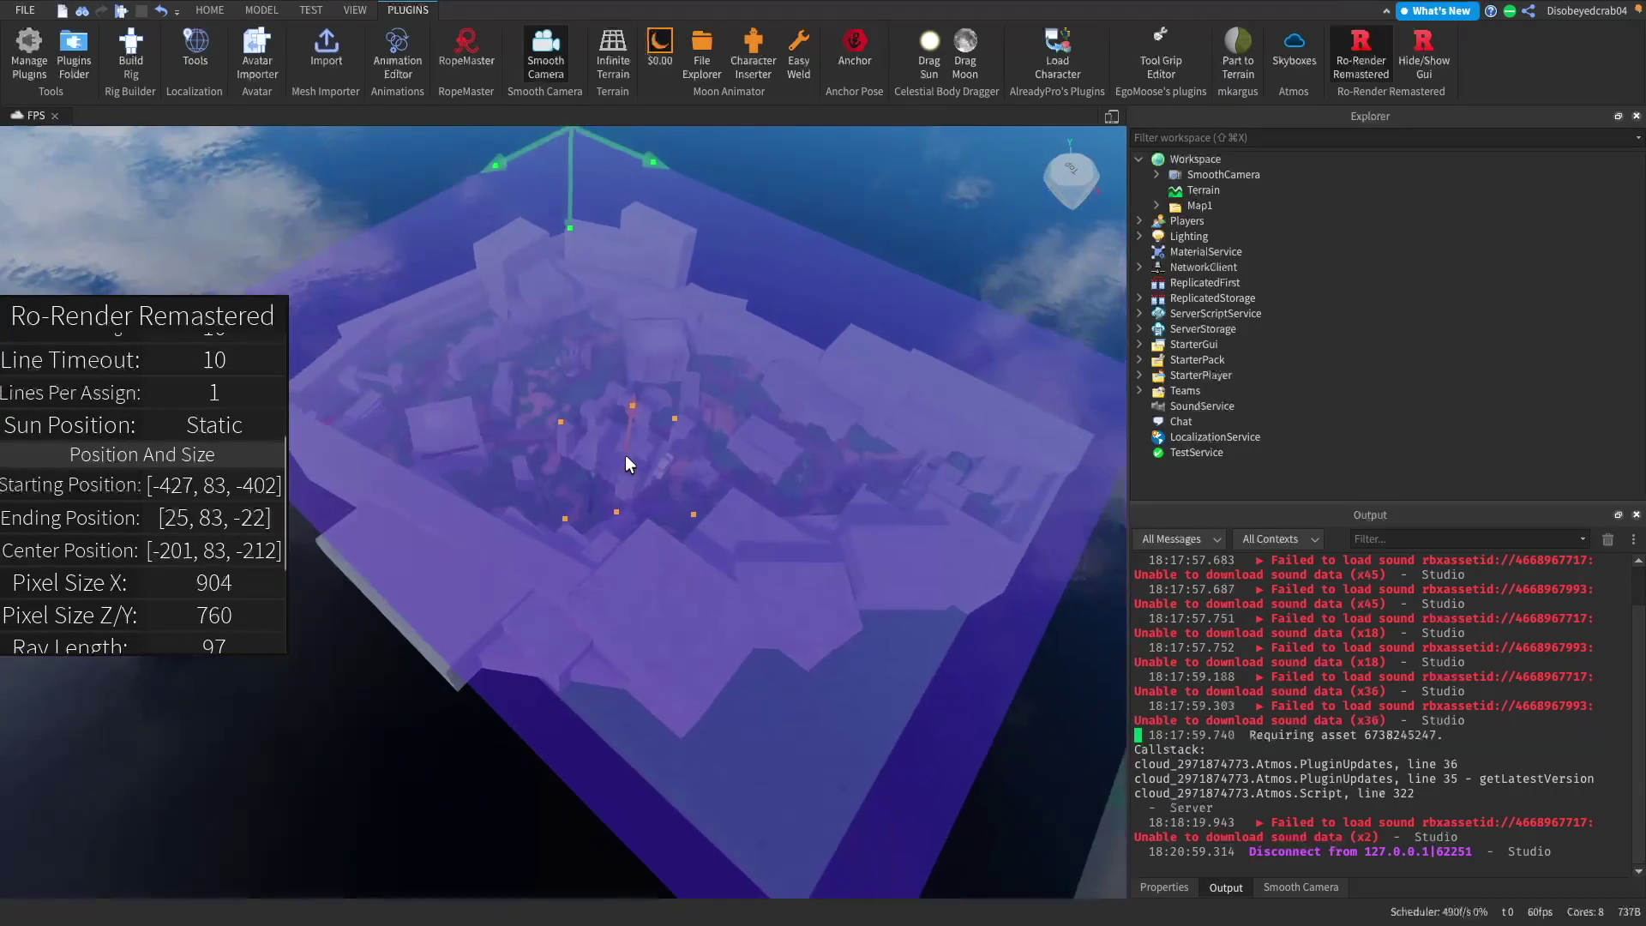
scroll(199, 600, "down", 4)
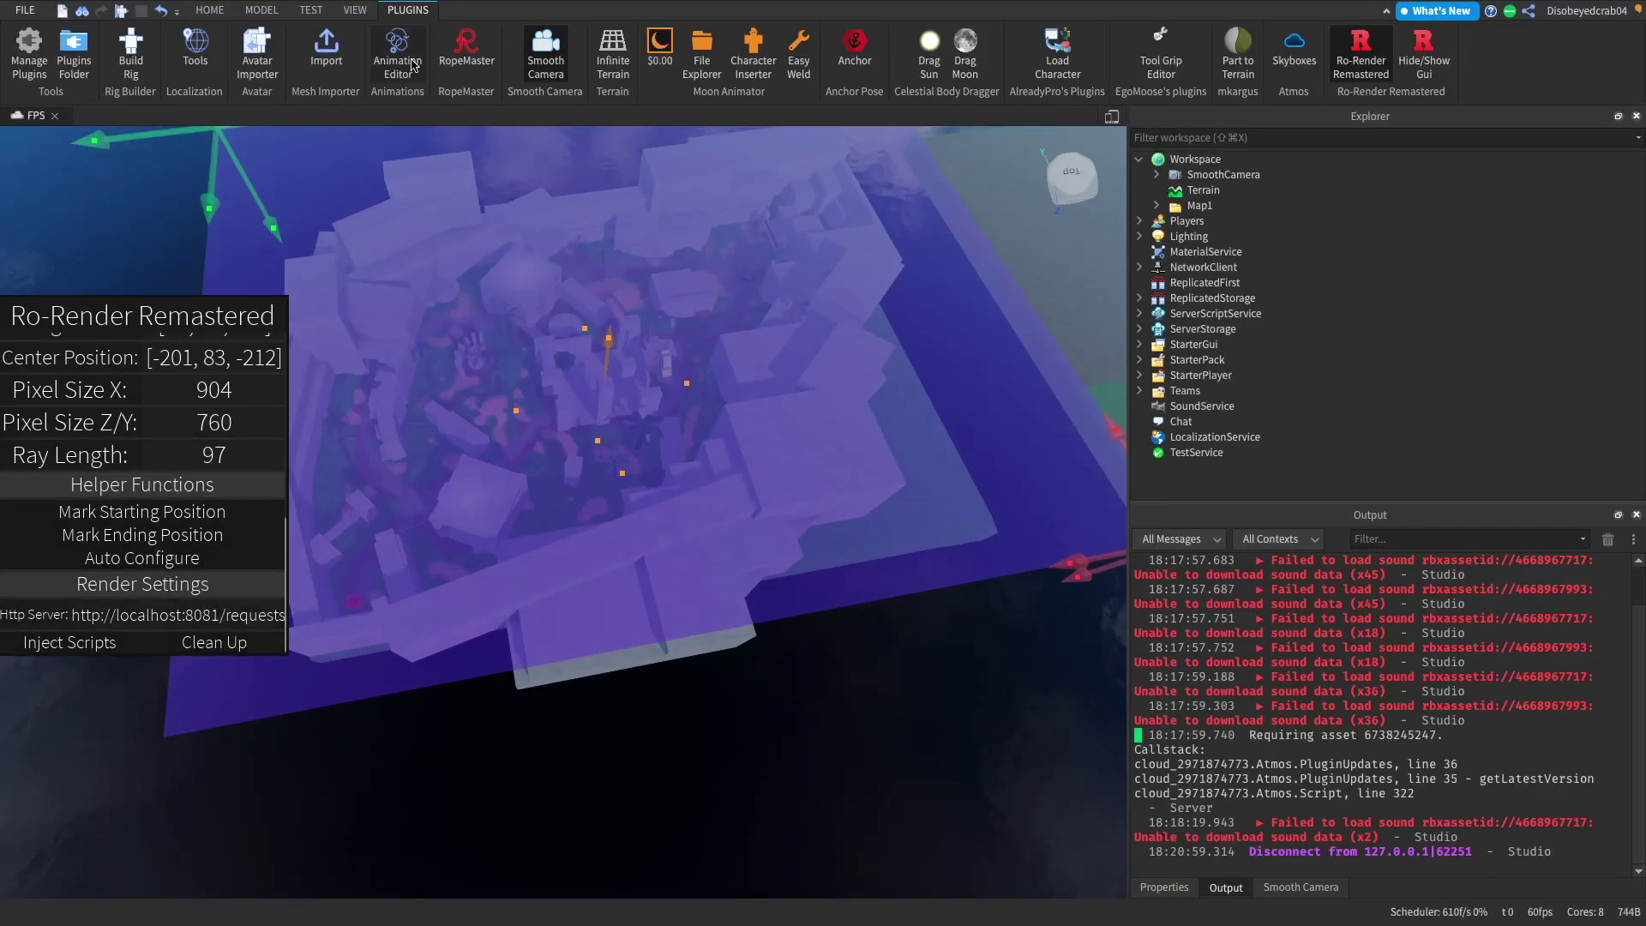
Turn off the Smooth Camera plugin and choose 8 players for the local server test
left_click(542, 58)
left_click(844, 496)
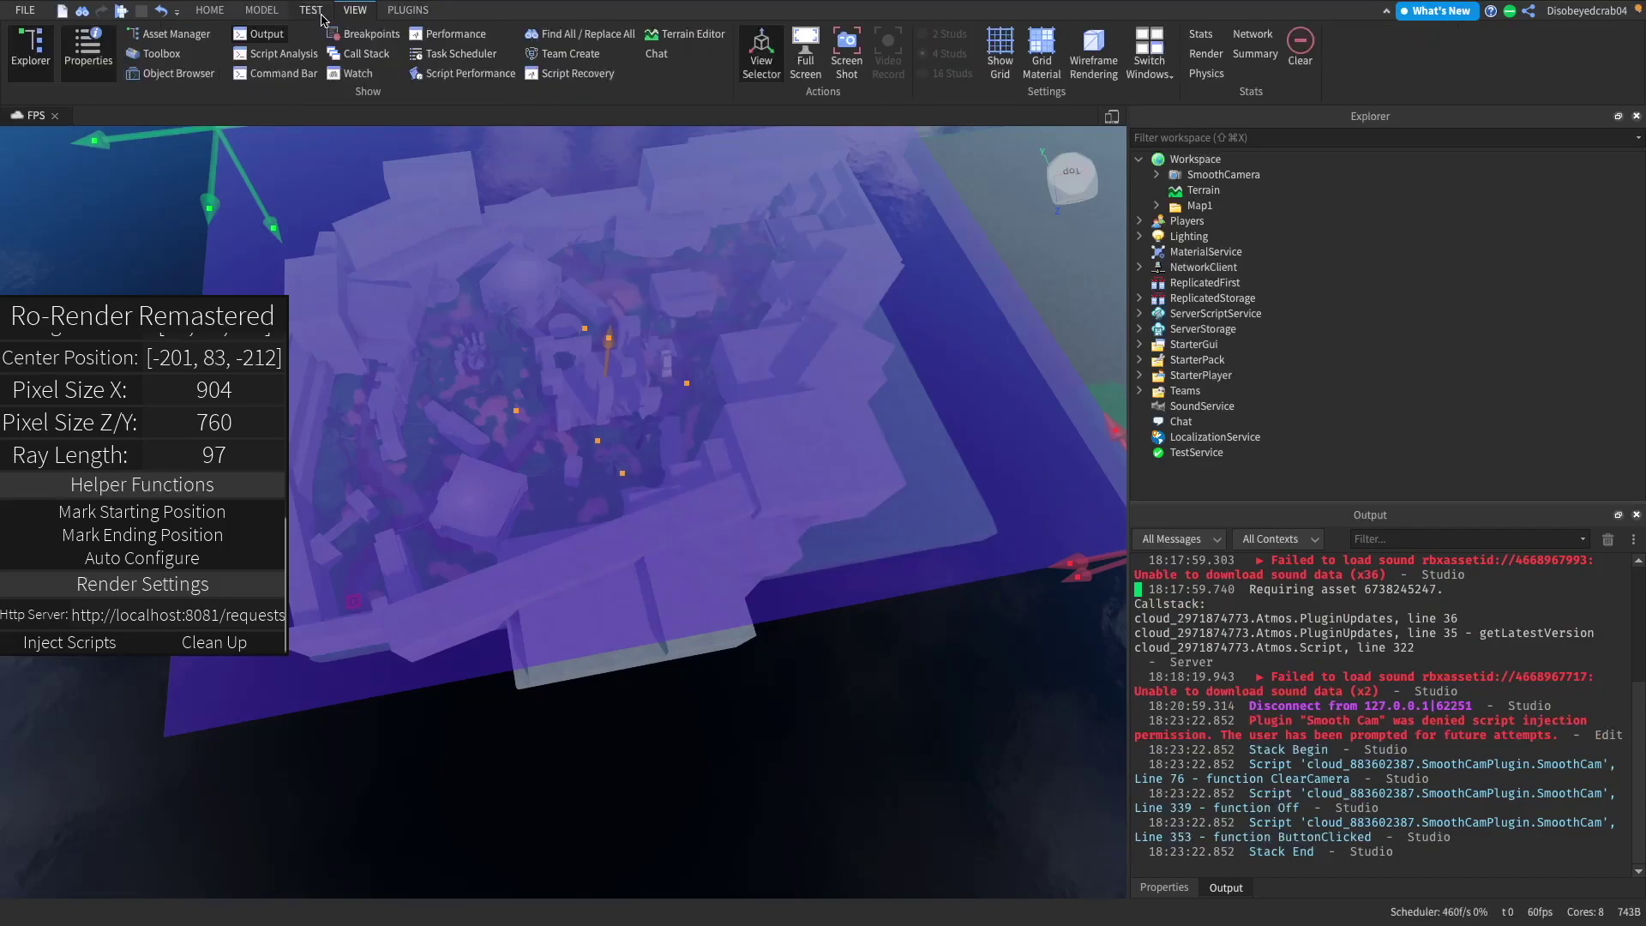
left_click(310, 9)
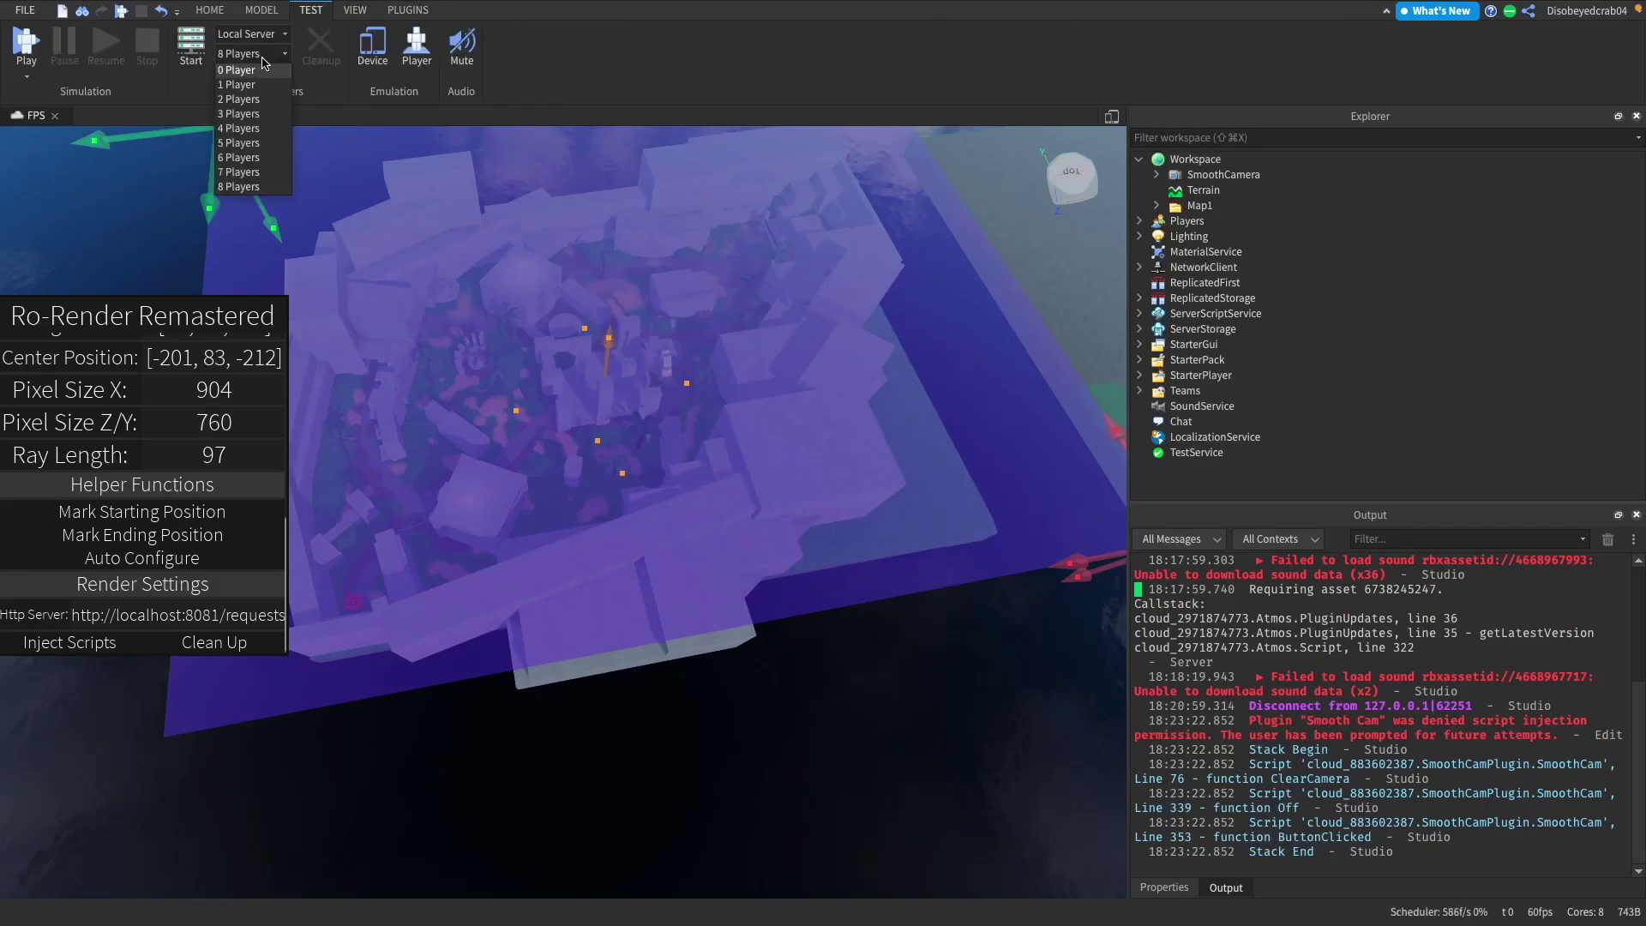
left_click(170, 79)
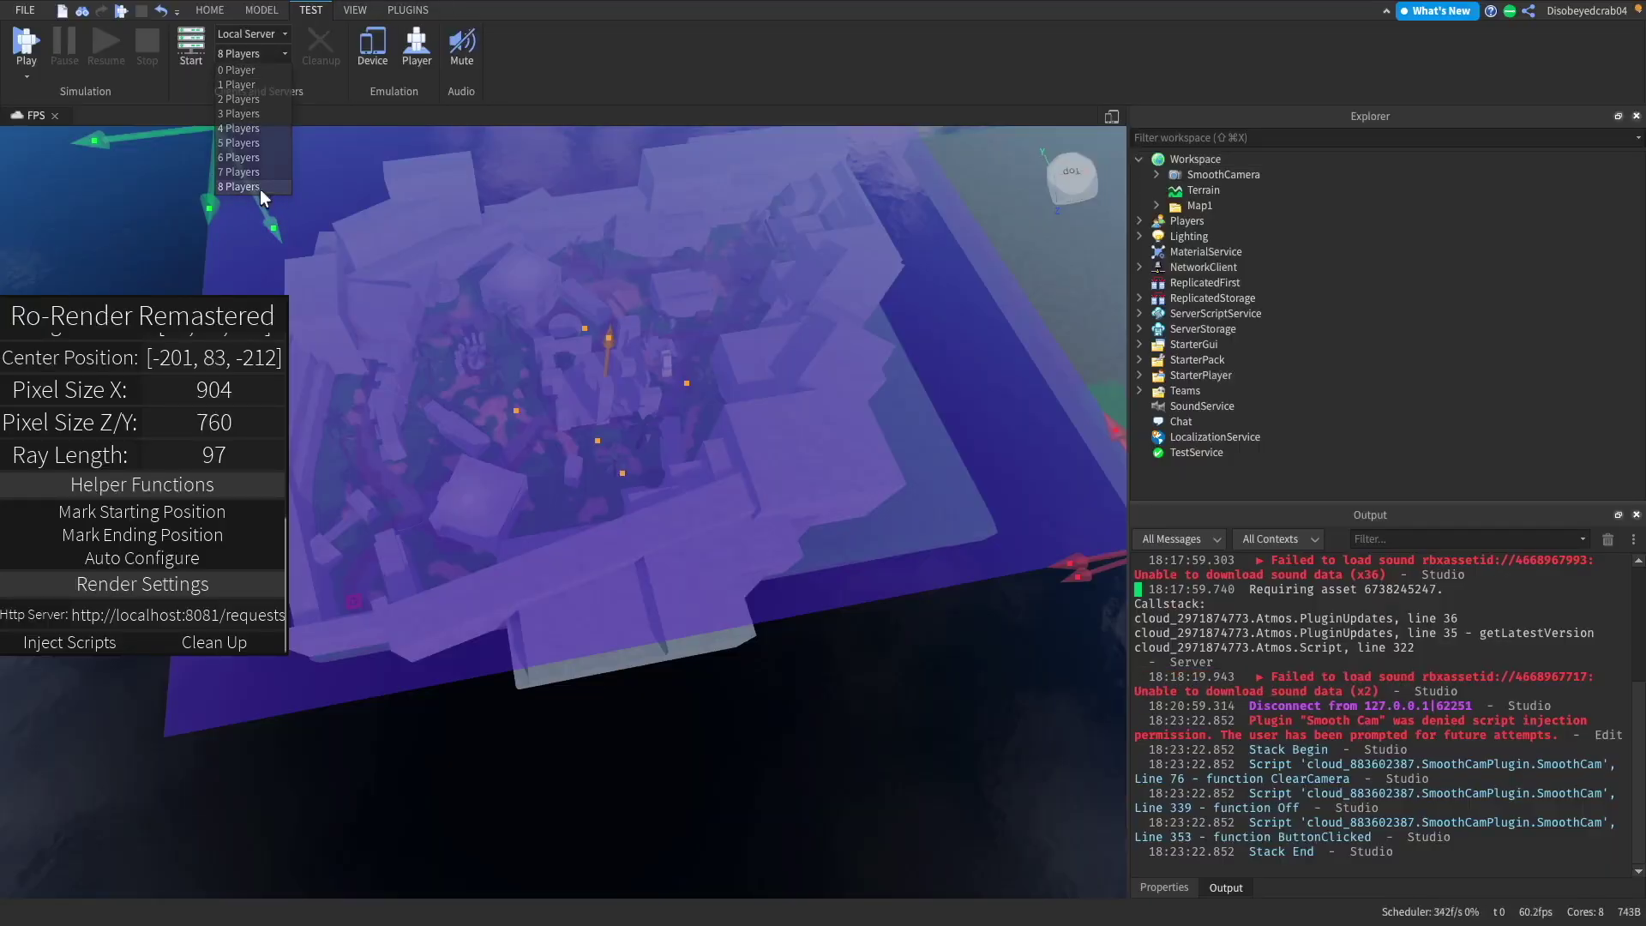
Launch the RoRender desktop application
key("super+space")
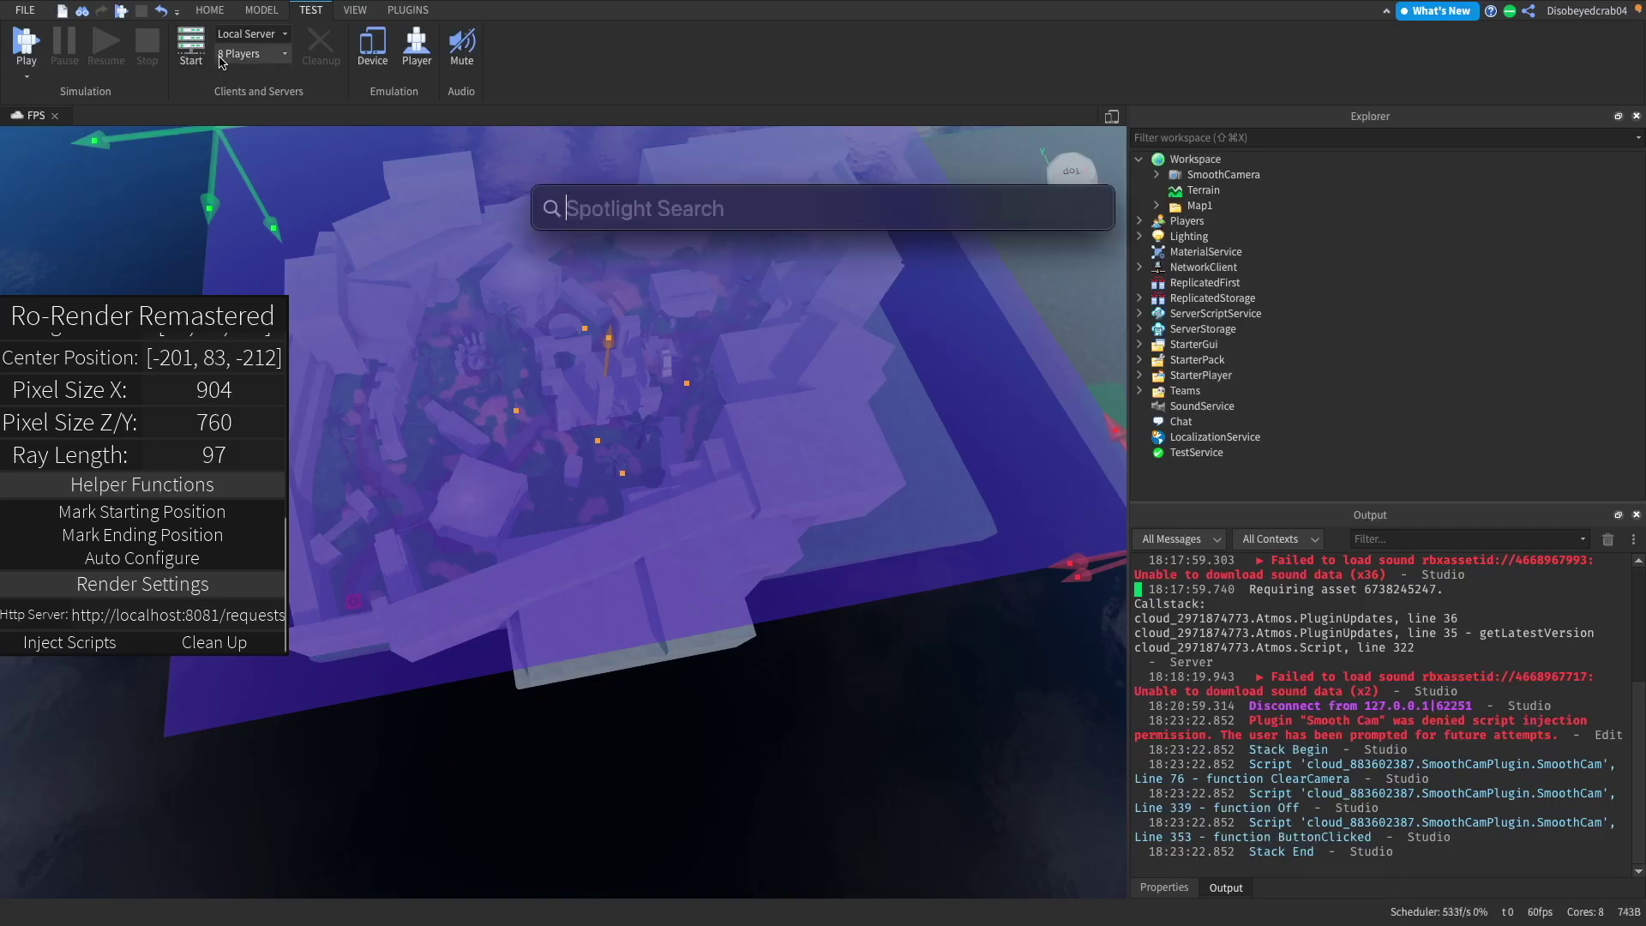
key("Return")
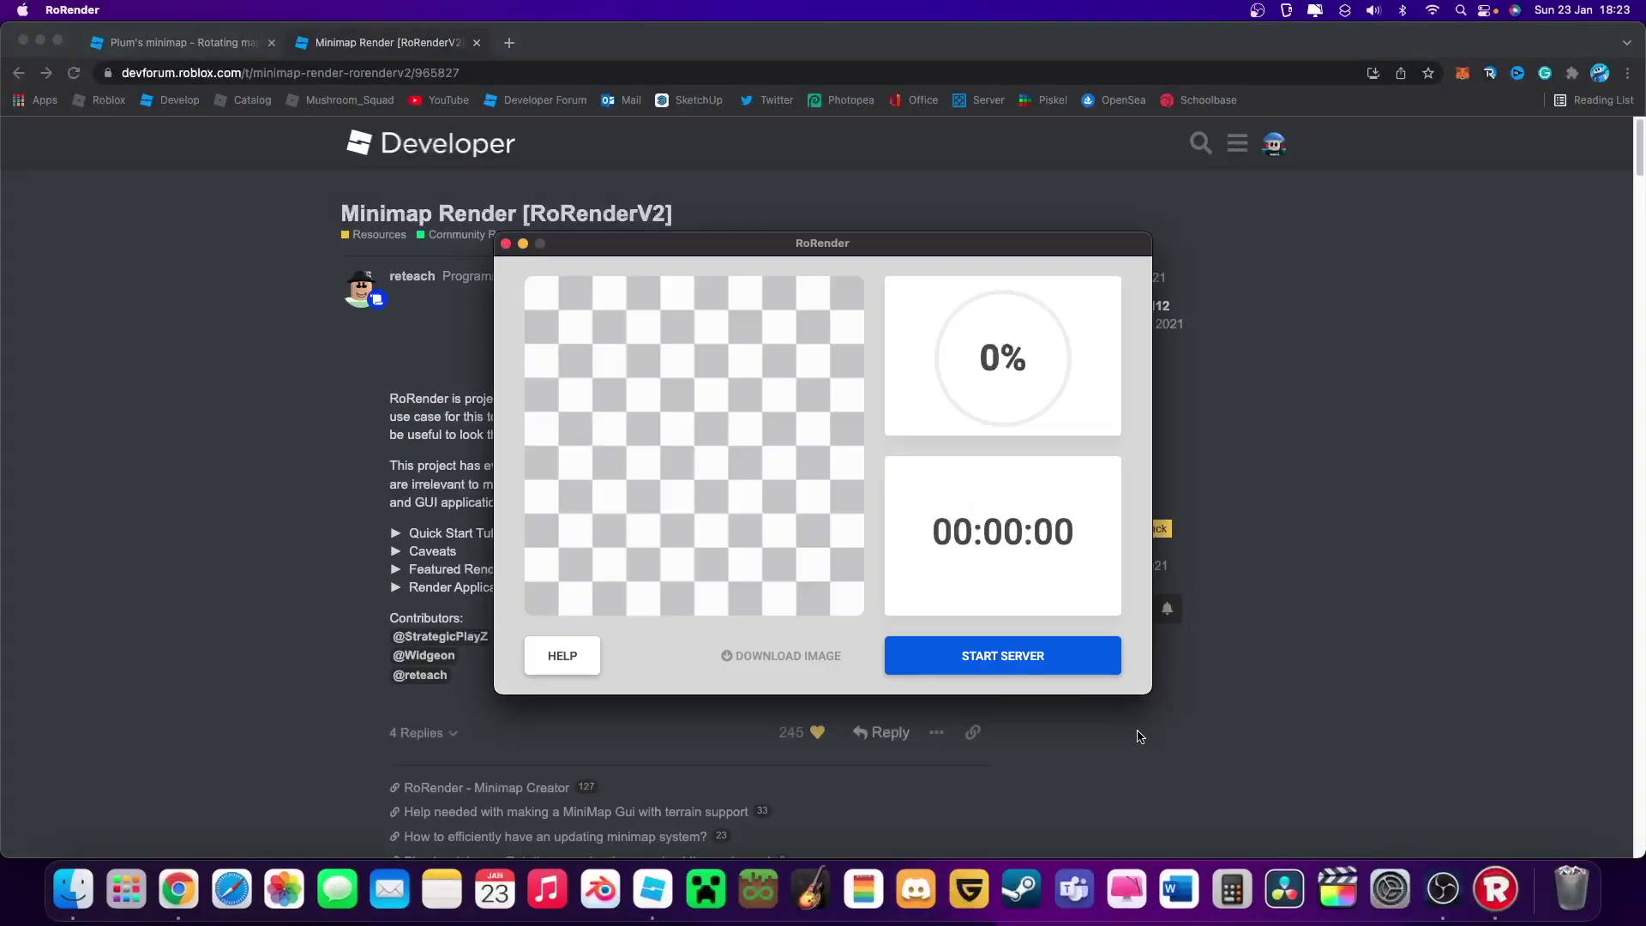
Return to Roblox Studio and turn off the Ro-Render Remastered plugin
left_click(653, 892)
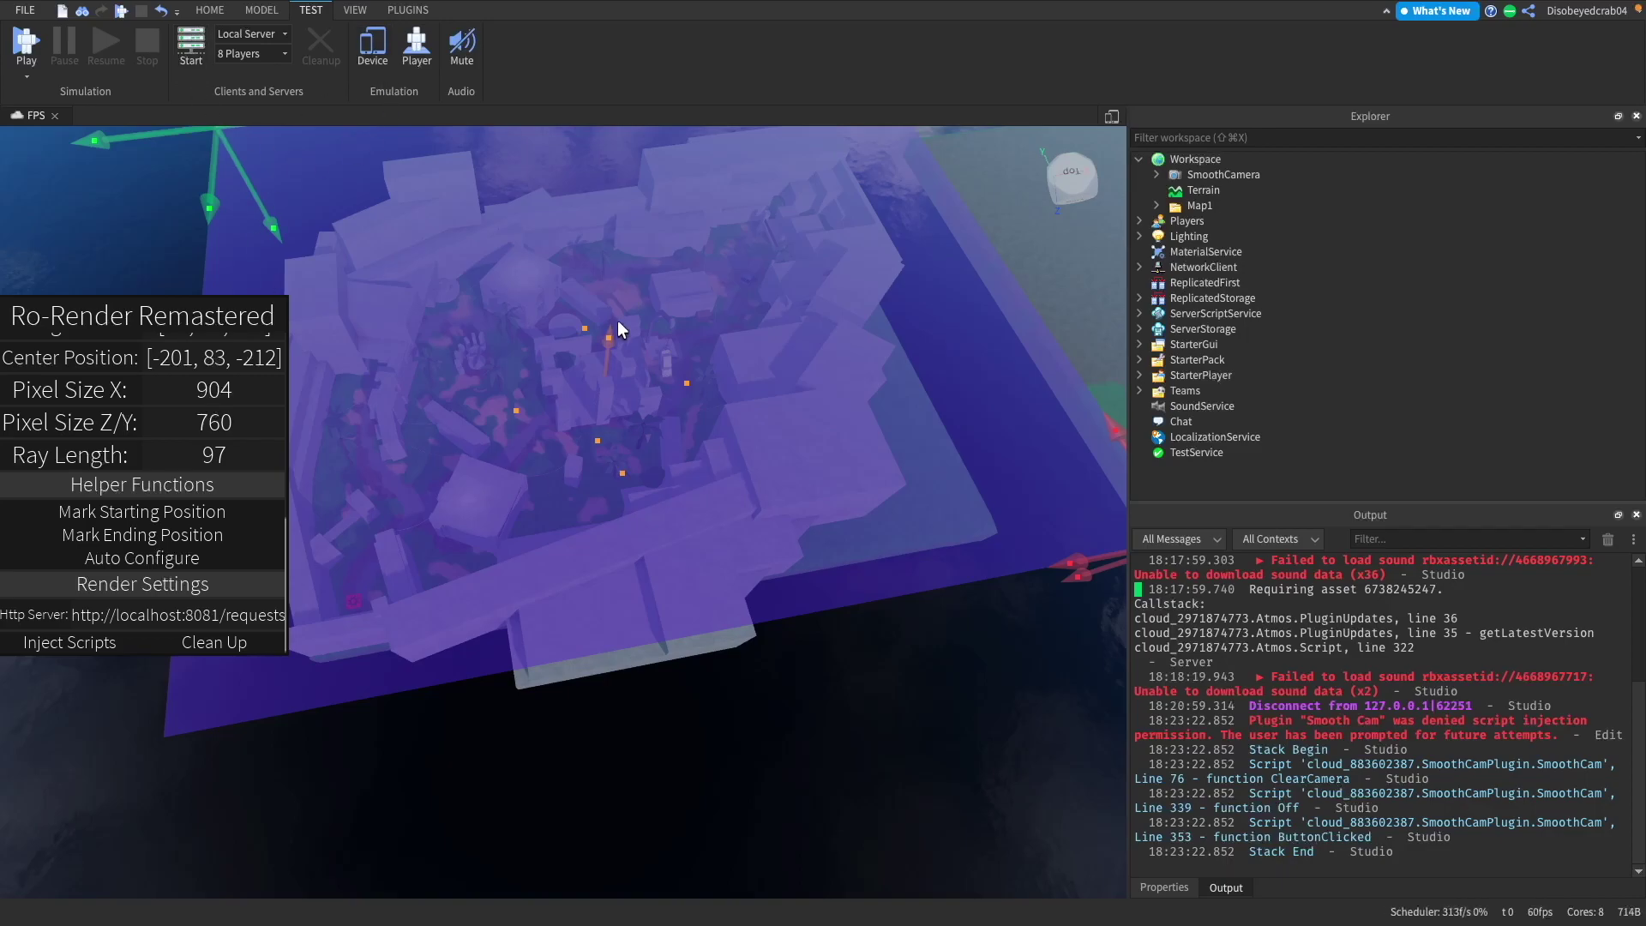
left_click(403, 10)
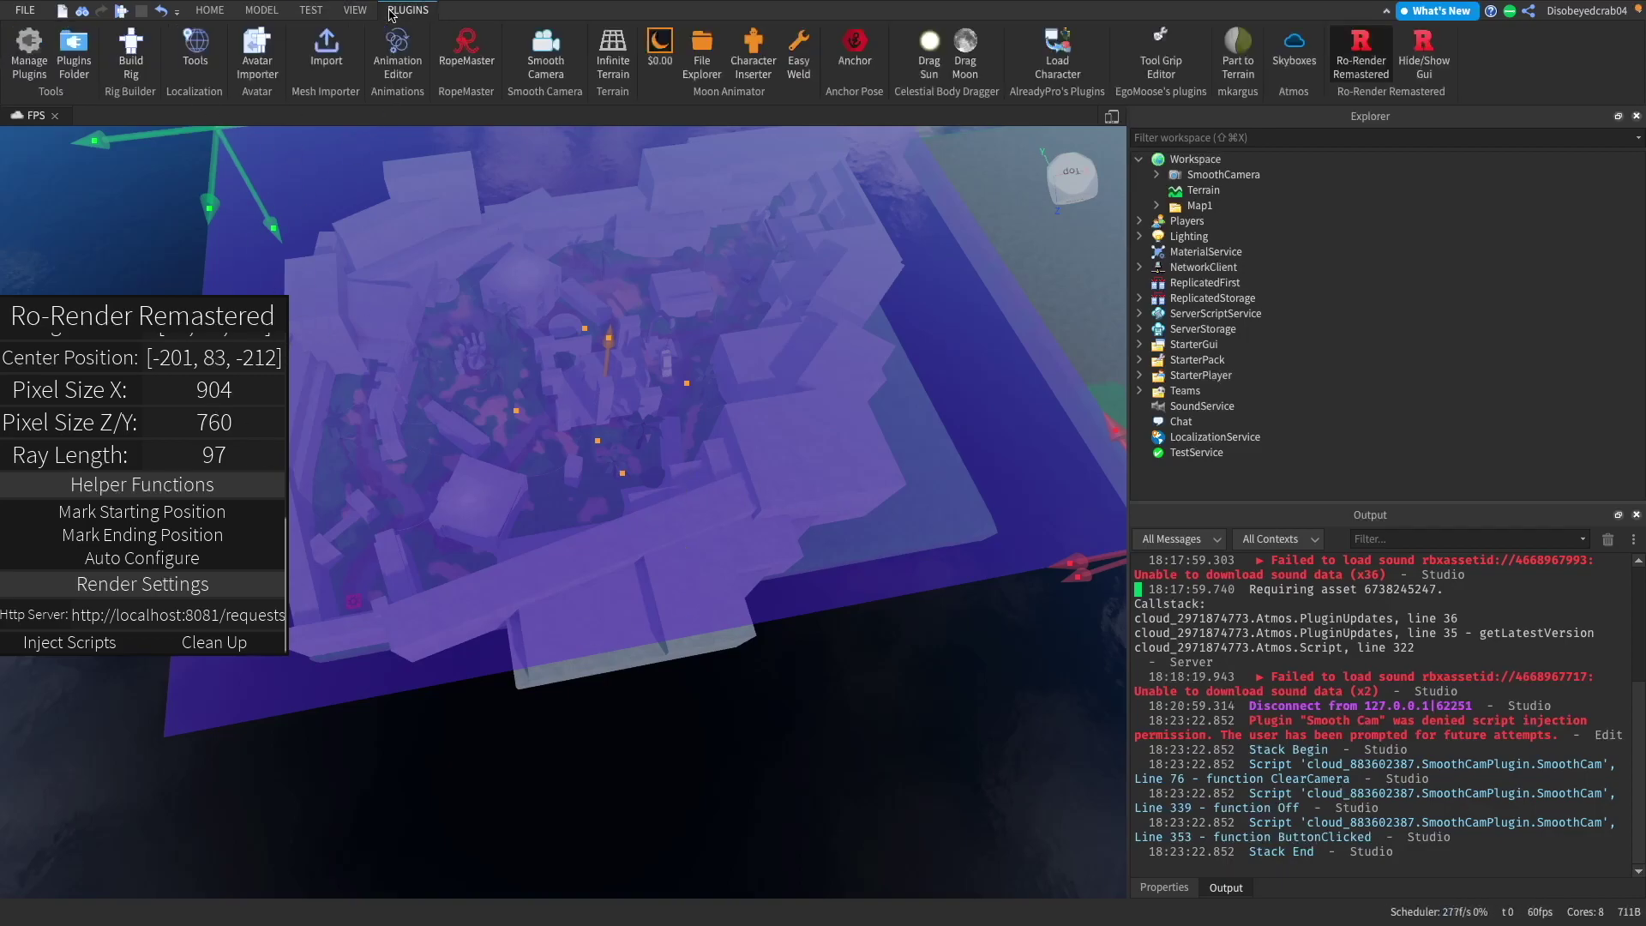
left_click(1362, 66)
scroll(1012, 349, "up", 5)
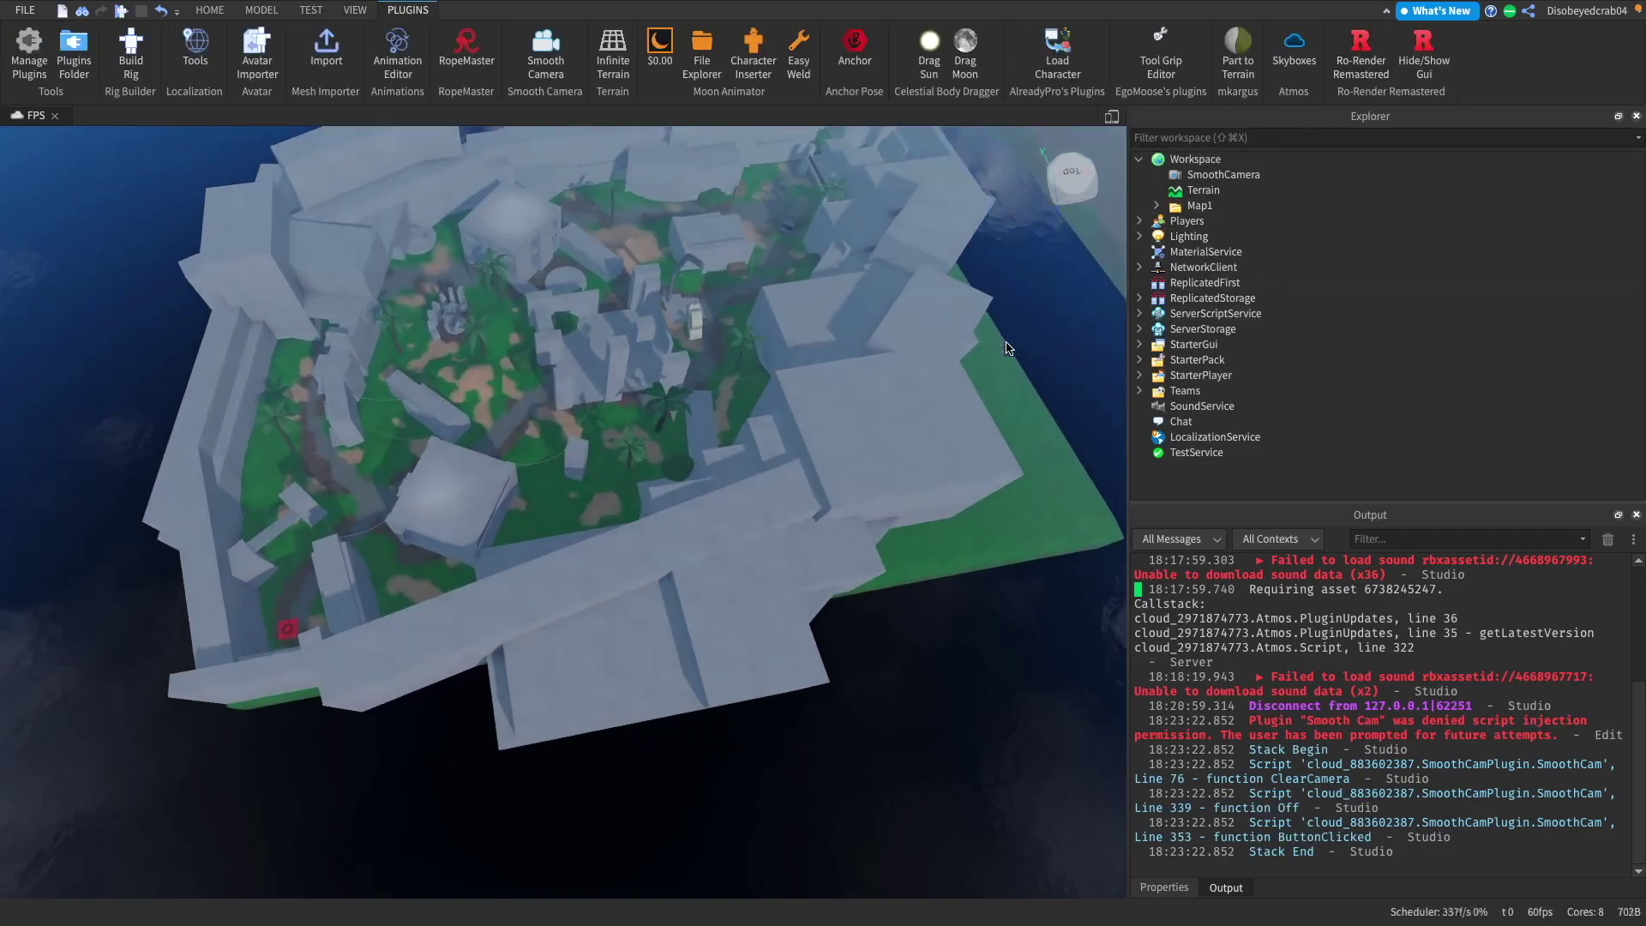
scroll(574, 490, "up", 1)
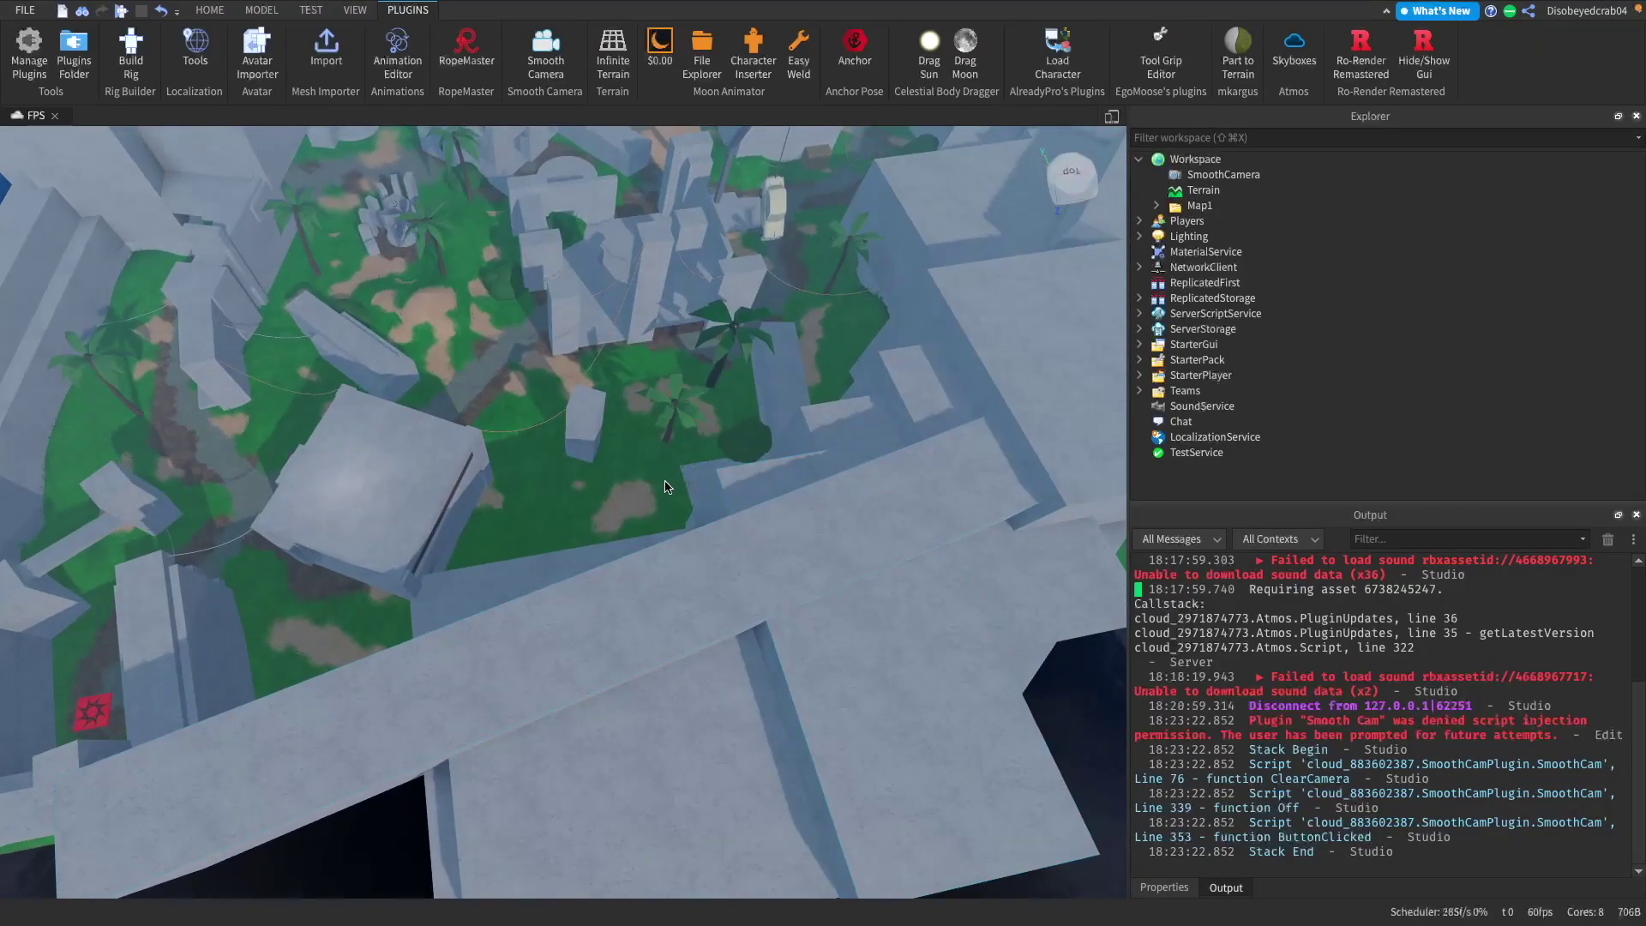
scroll(732, 490, "up", 2)
scroll(1067, 257, "up", 3)
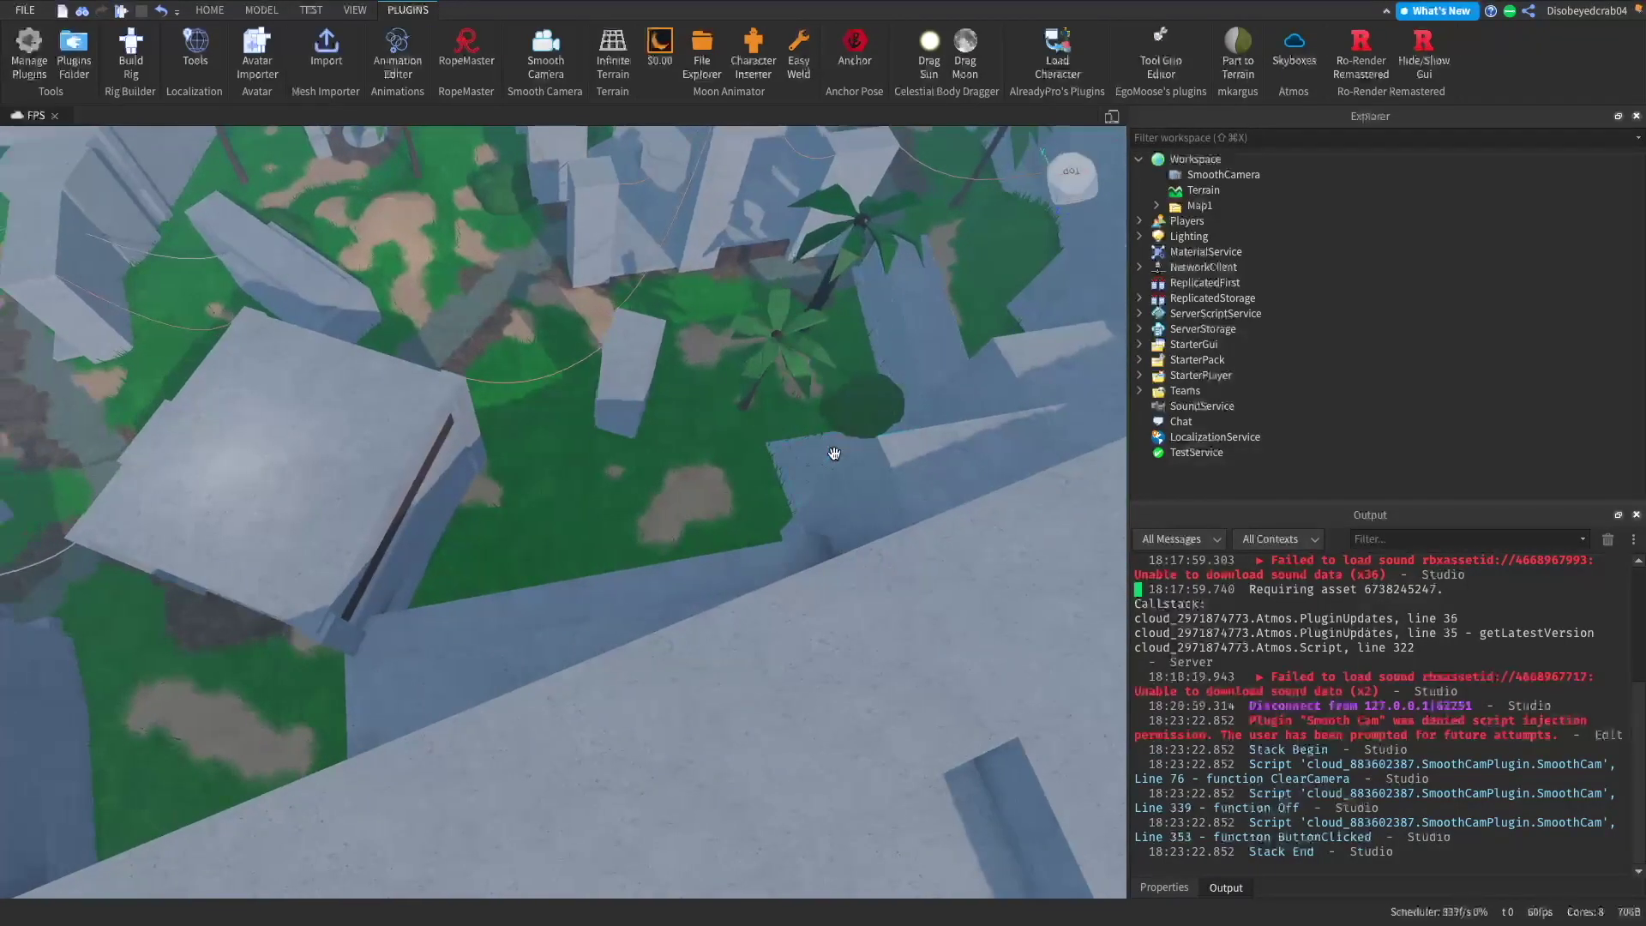
scroll(1115, 312, "down", 2)
scroll(944, 688, "up", 1)
key("a")
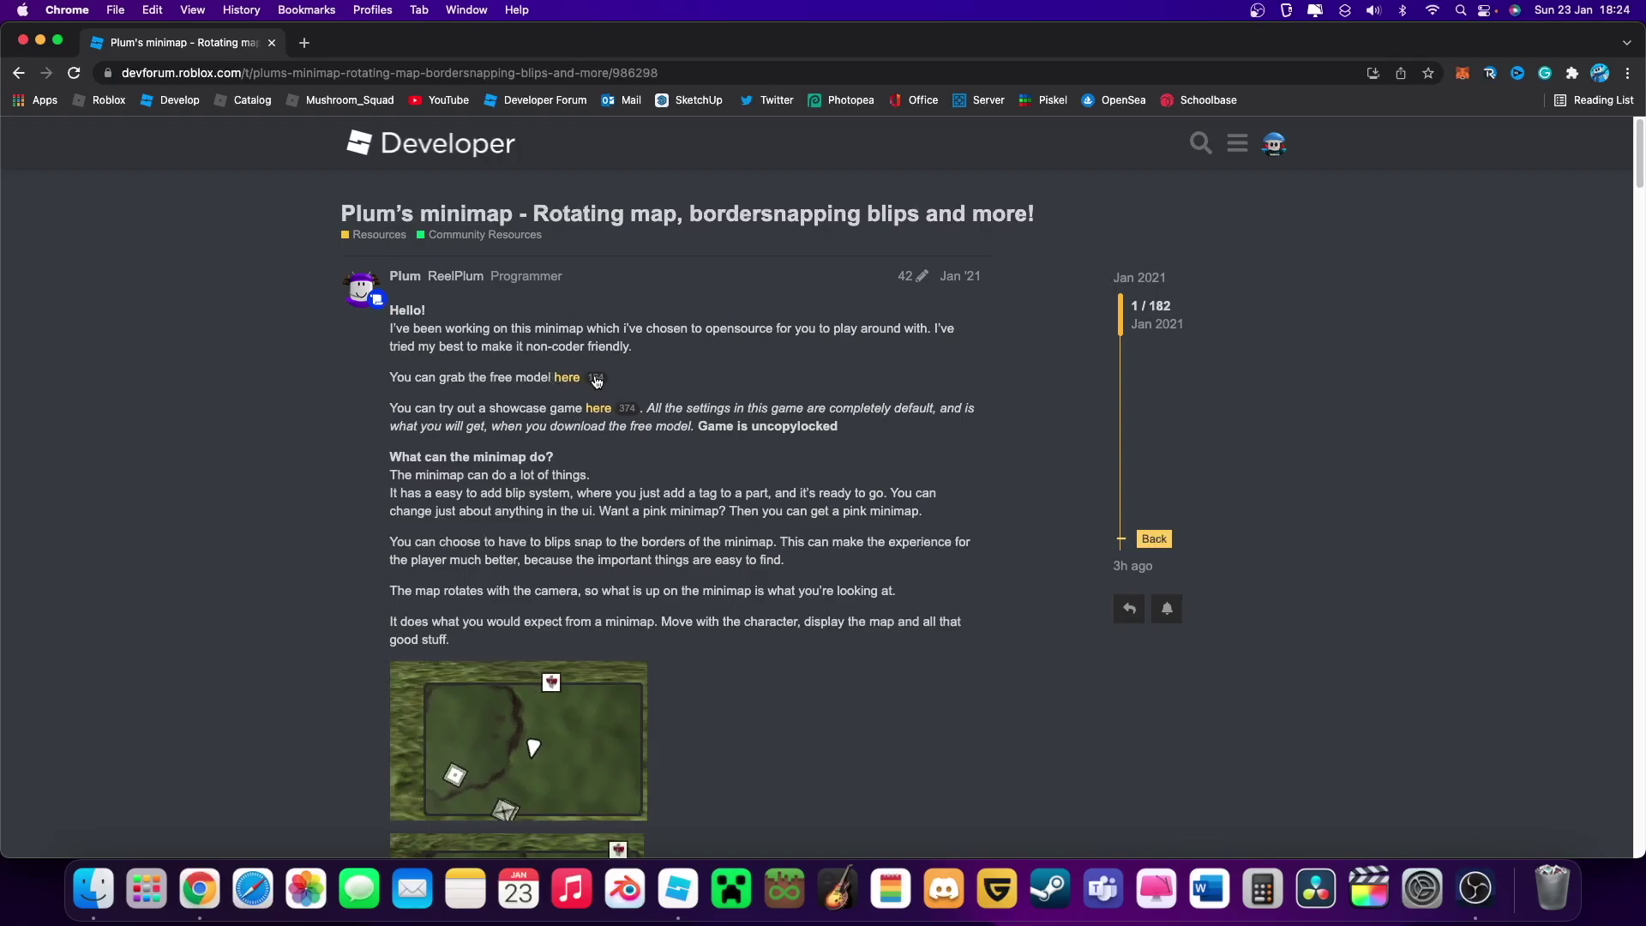
View the Plum's minimap model page in Chrome and close it
left_click(377, 45)
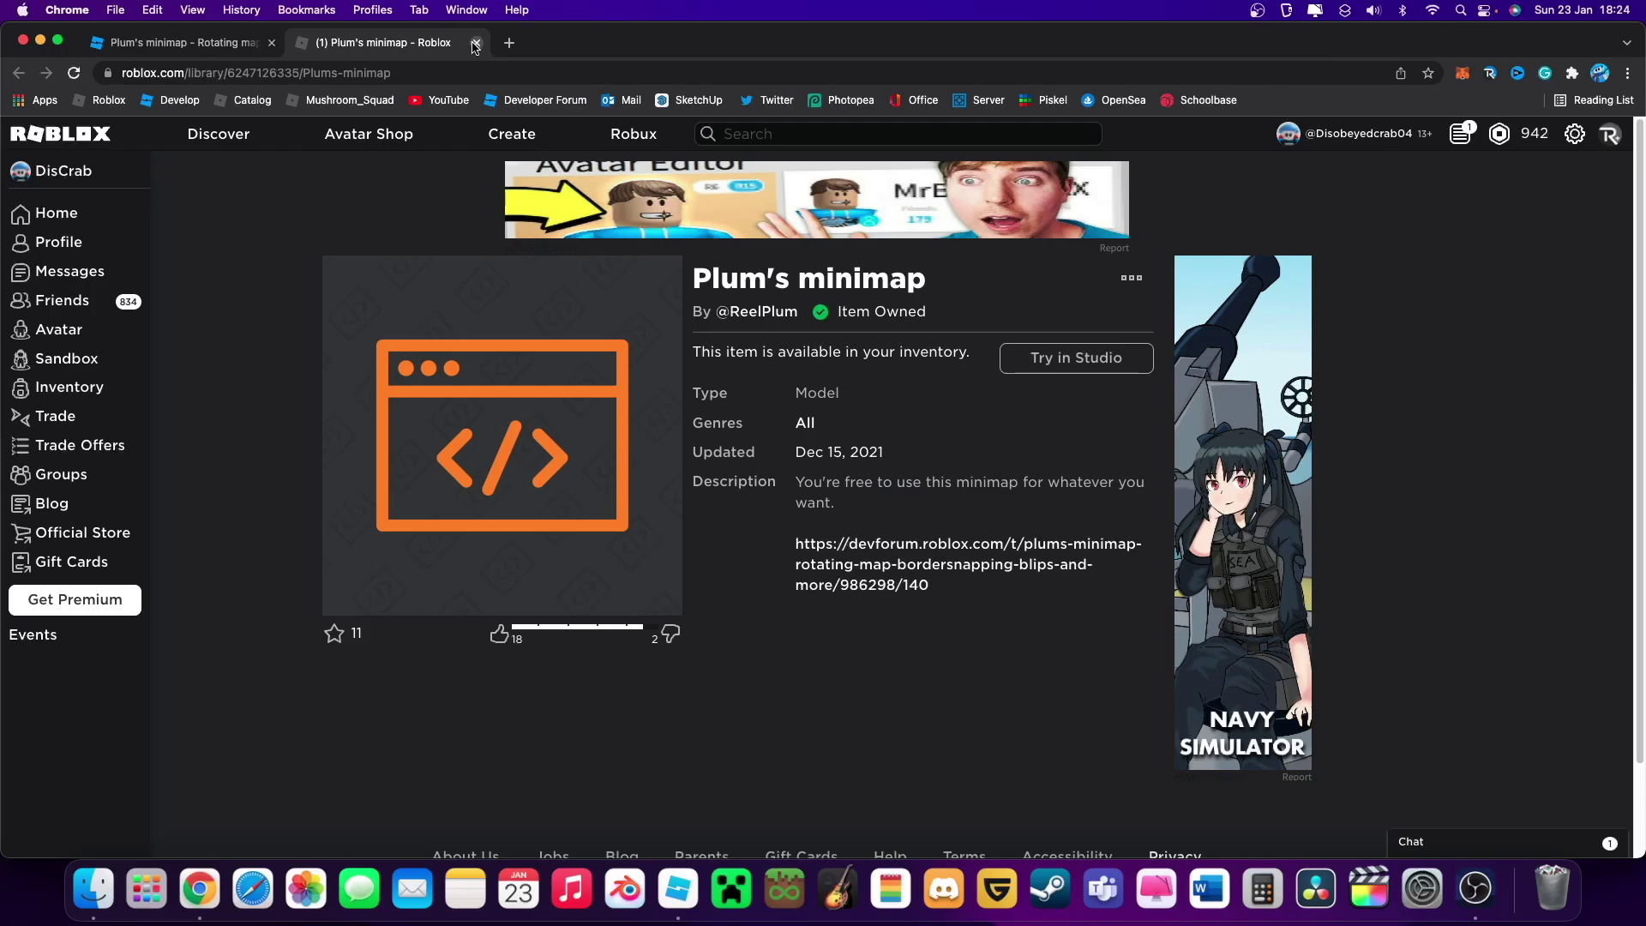
left_click(476, 43)
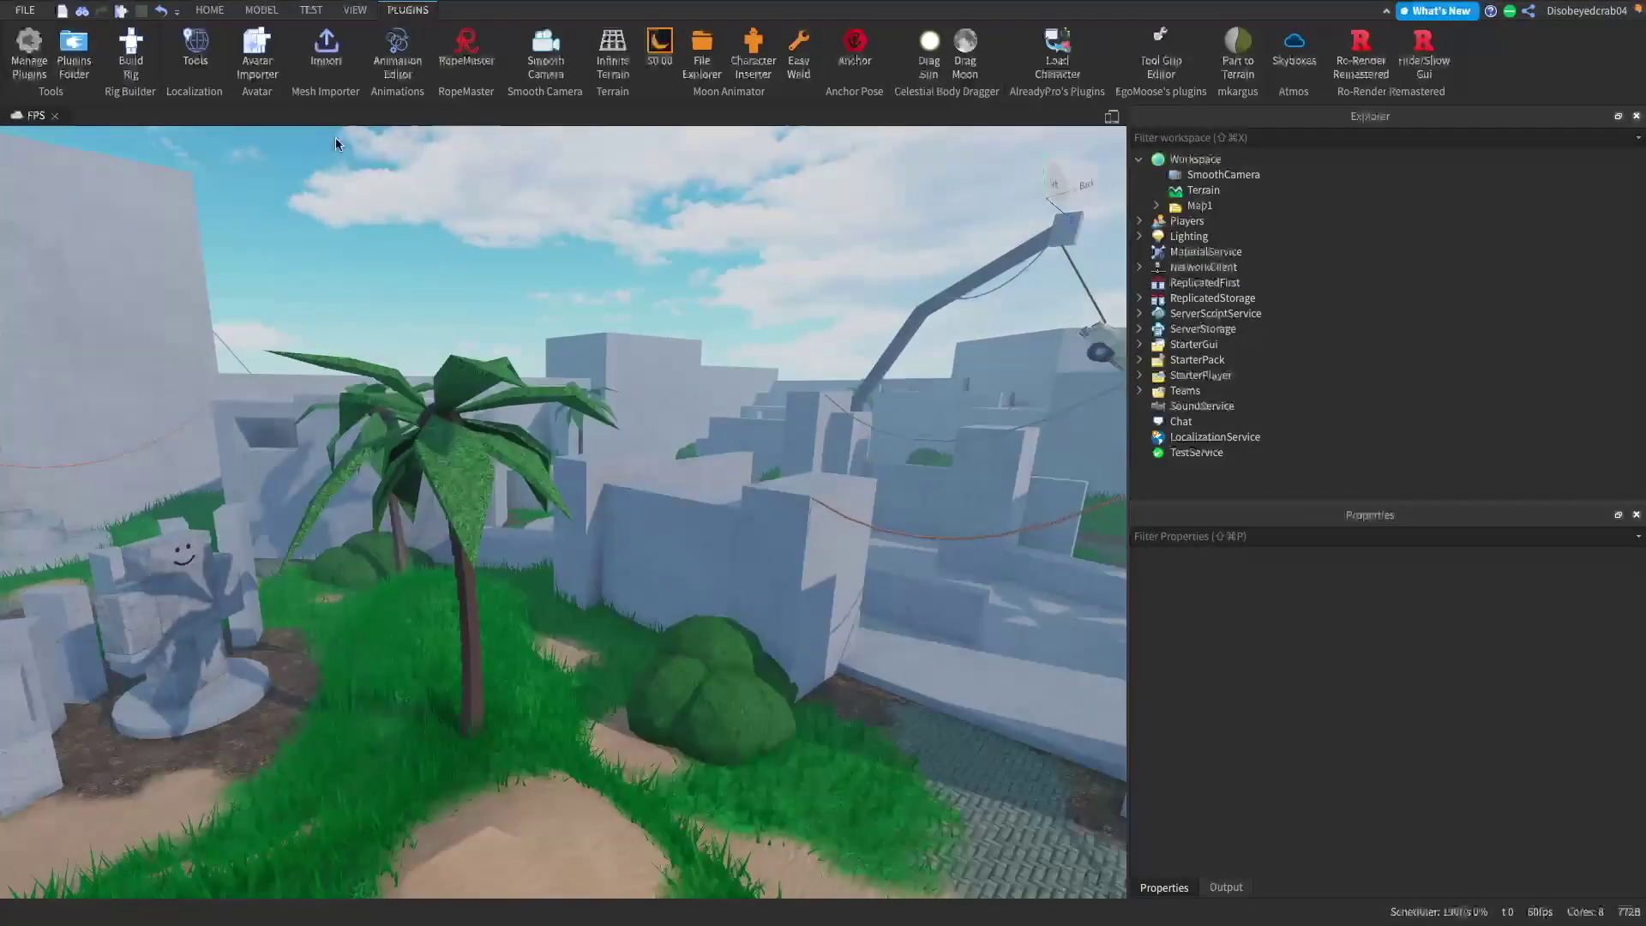
Insert the Plum's minimap model from My Models into the place in Roblox Studio
left_click(211, 10)
left_click(449, 47)
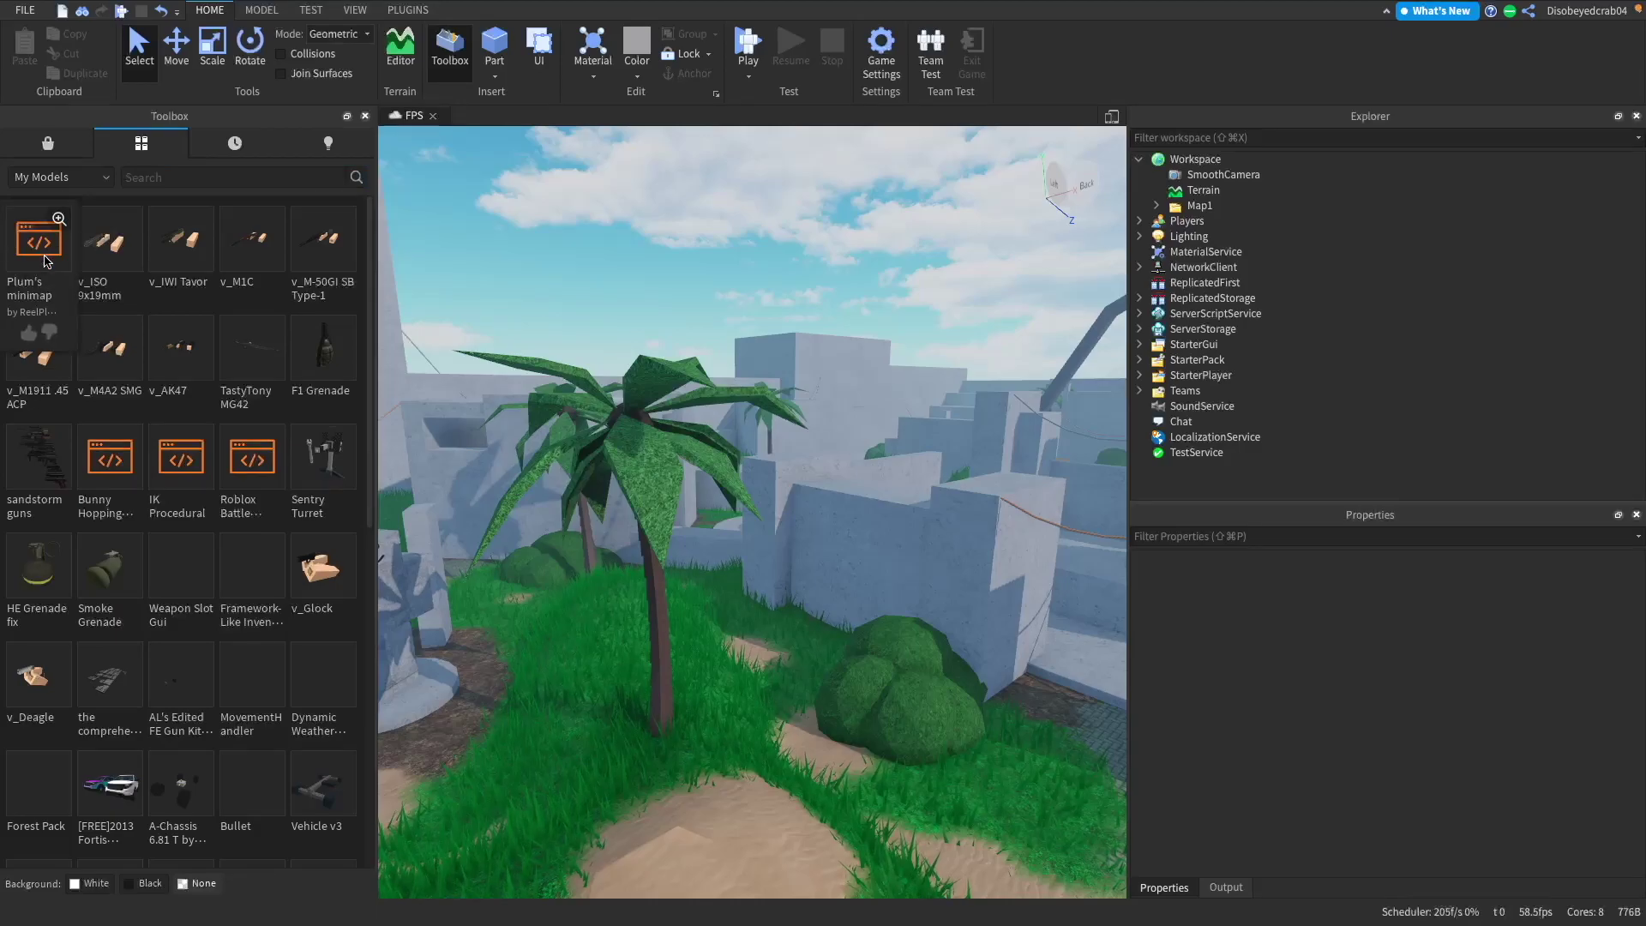
left_click(987, 487)
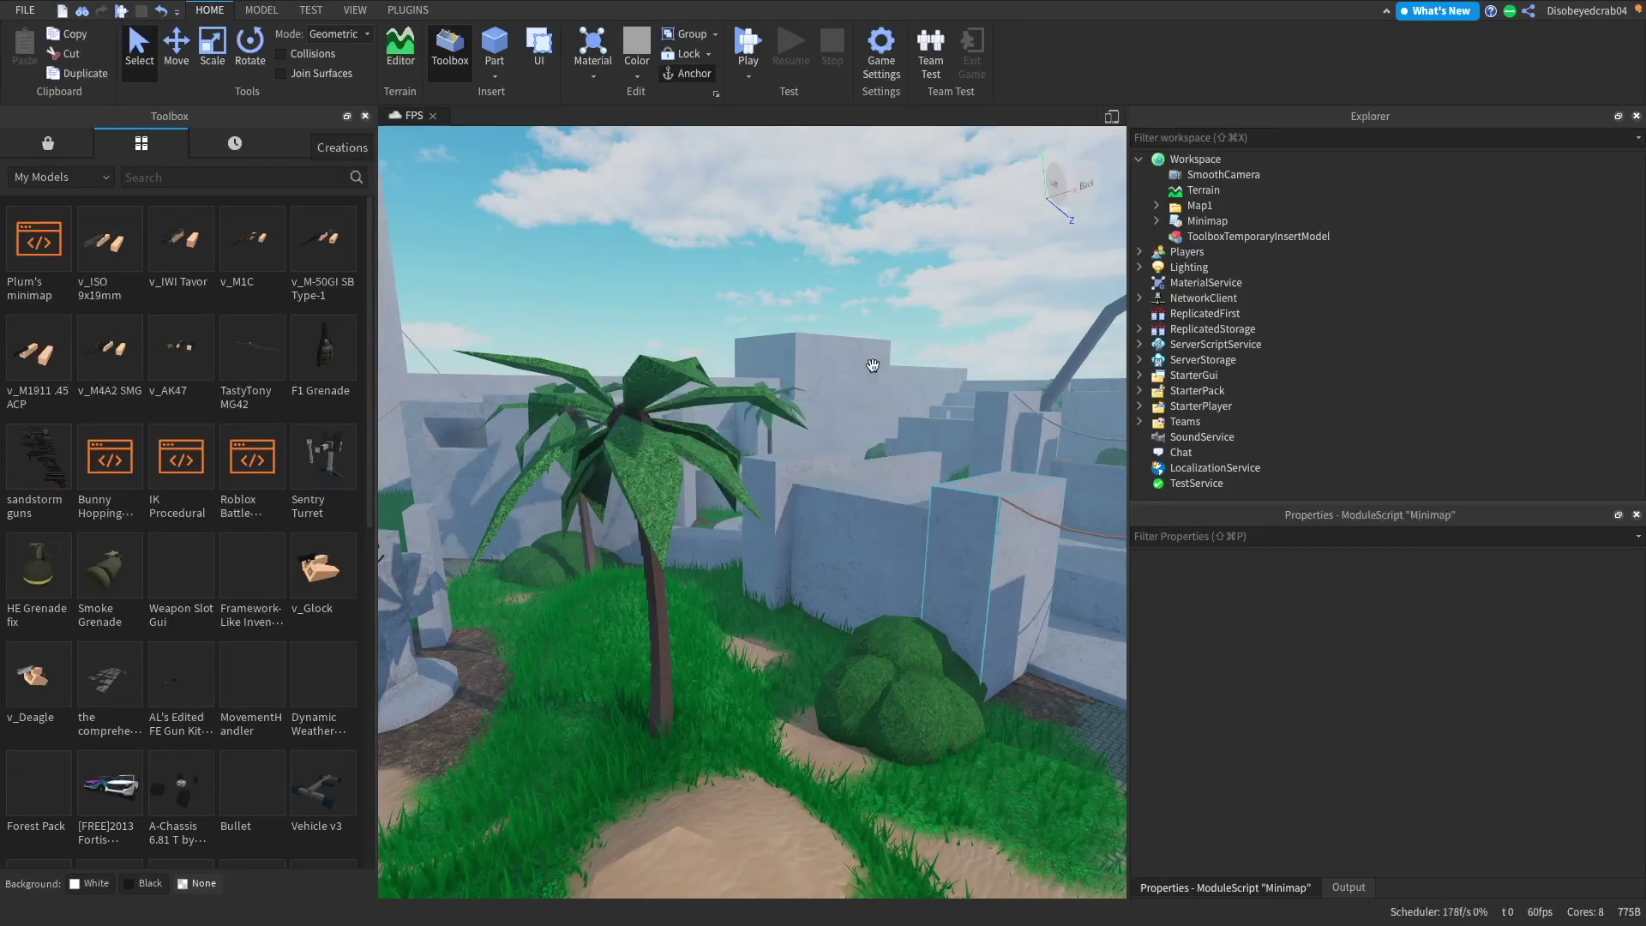
left_click(366, 116)
Move the Minimap module script into StarterPlayerScripts and look at its contents
left_click_drag(1205, 225, 1263, 436)
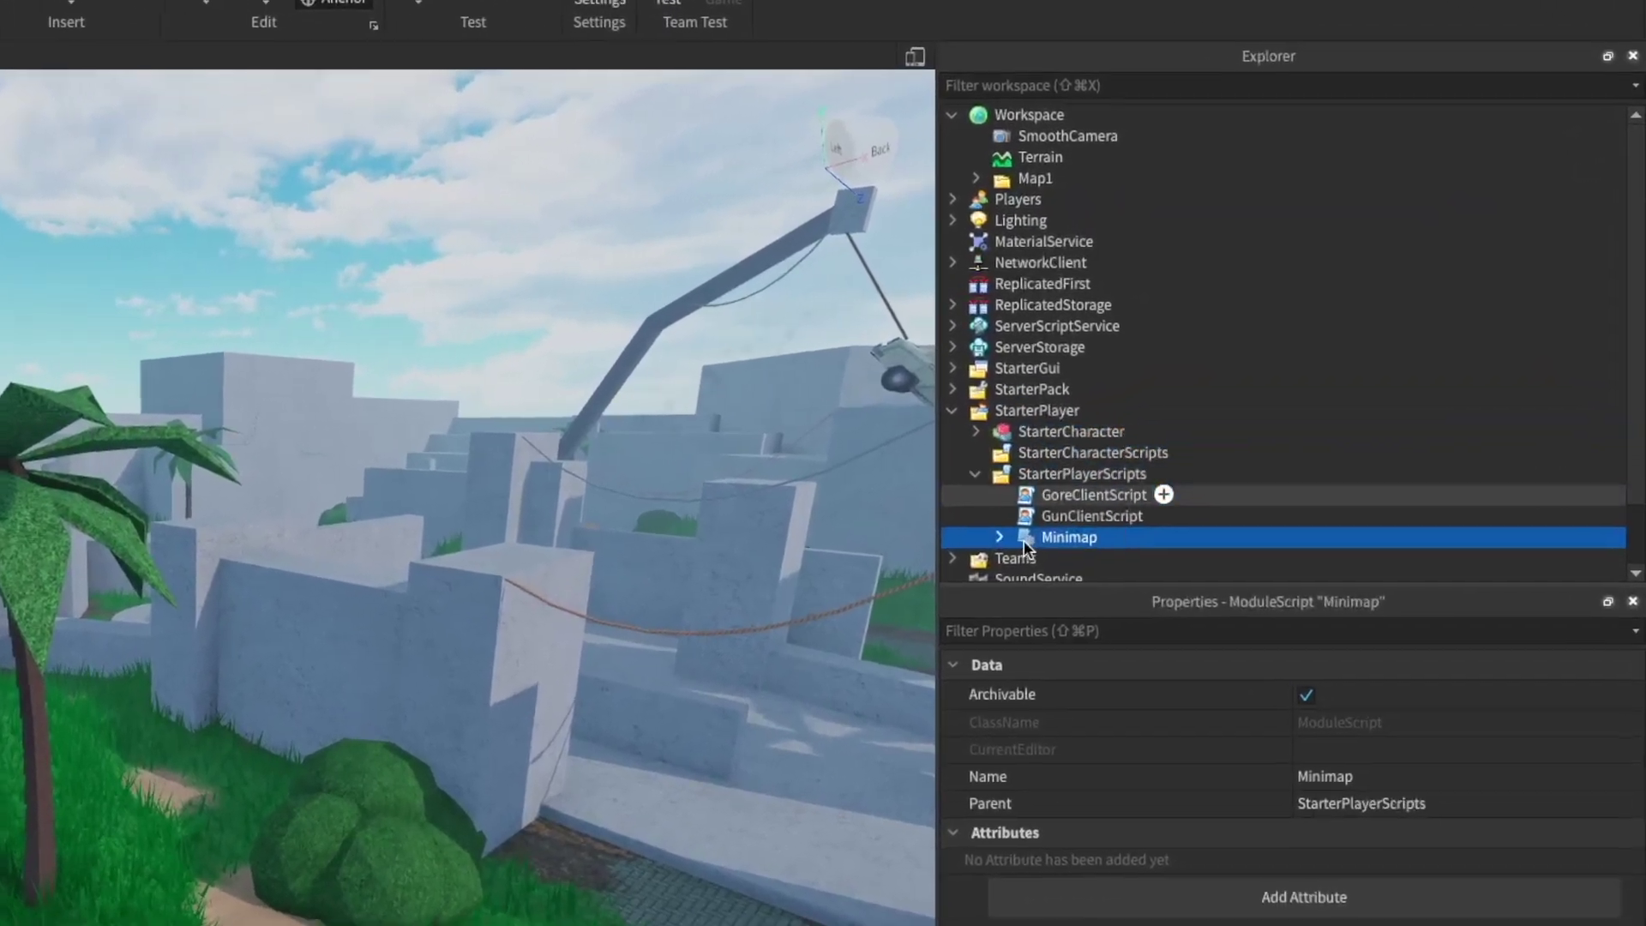
left_click(1059, 513)
scroll(1093, 504, "down", 4)
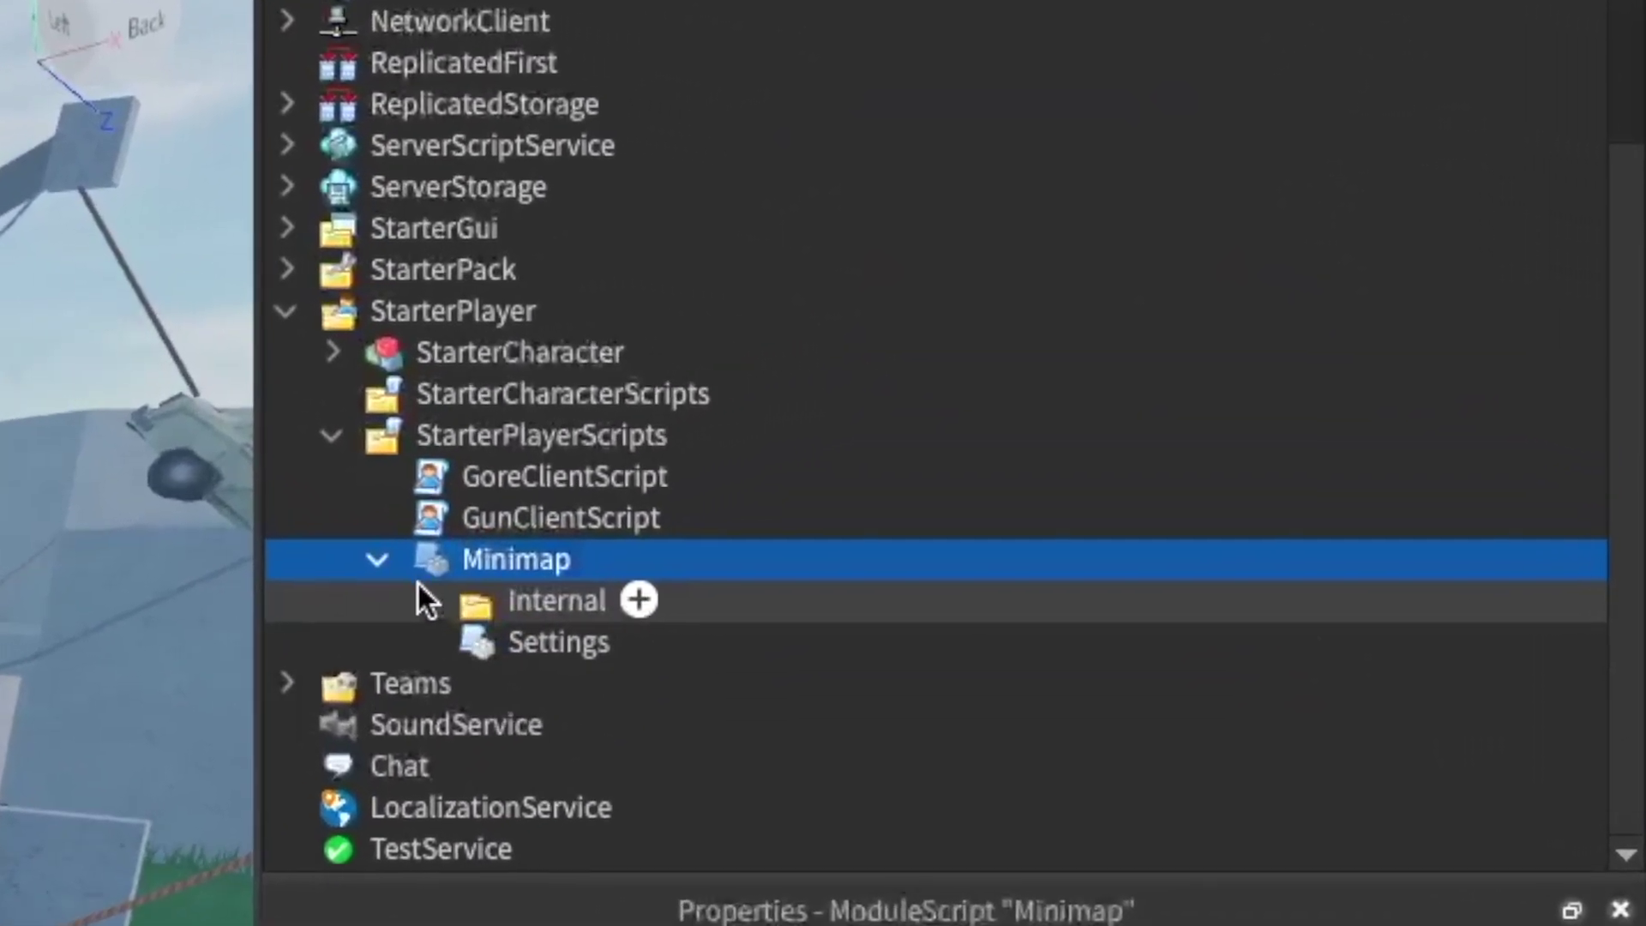
left_click_drag(714, 485, 714, 445)
left_click(1139, 324)
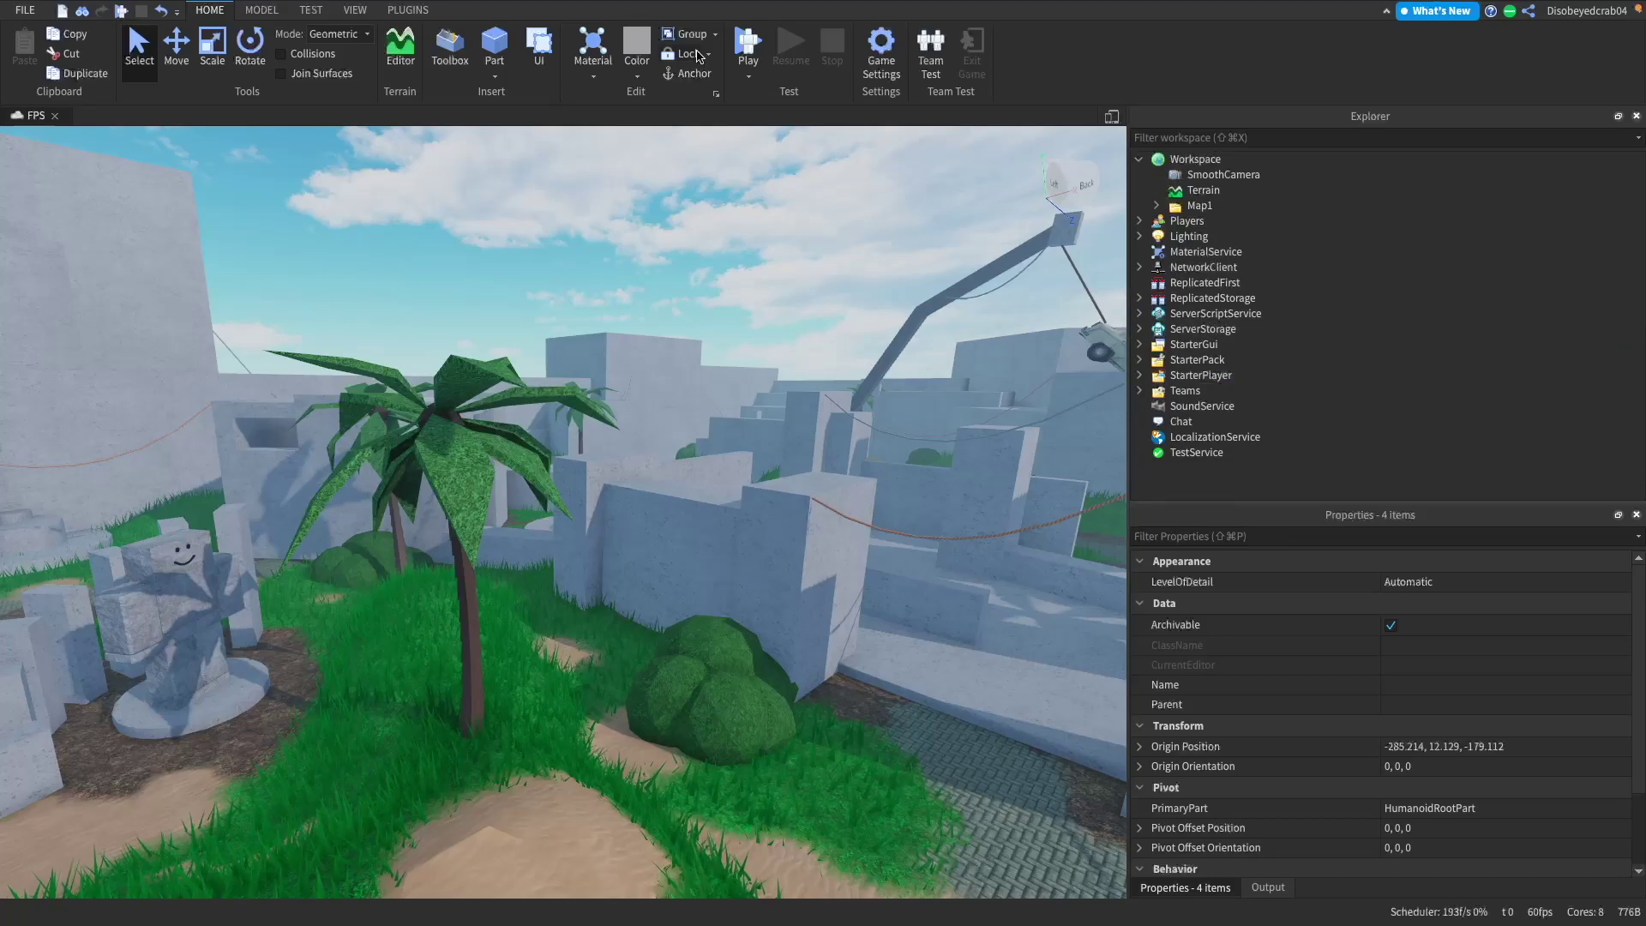
Playtest the game, running around the map to check the minimap, and stop the test
key("F5")
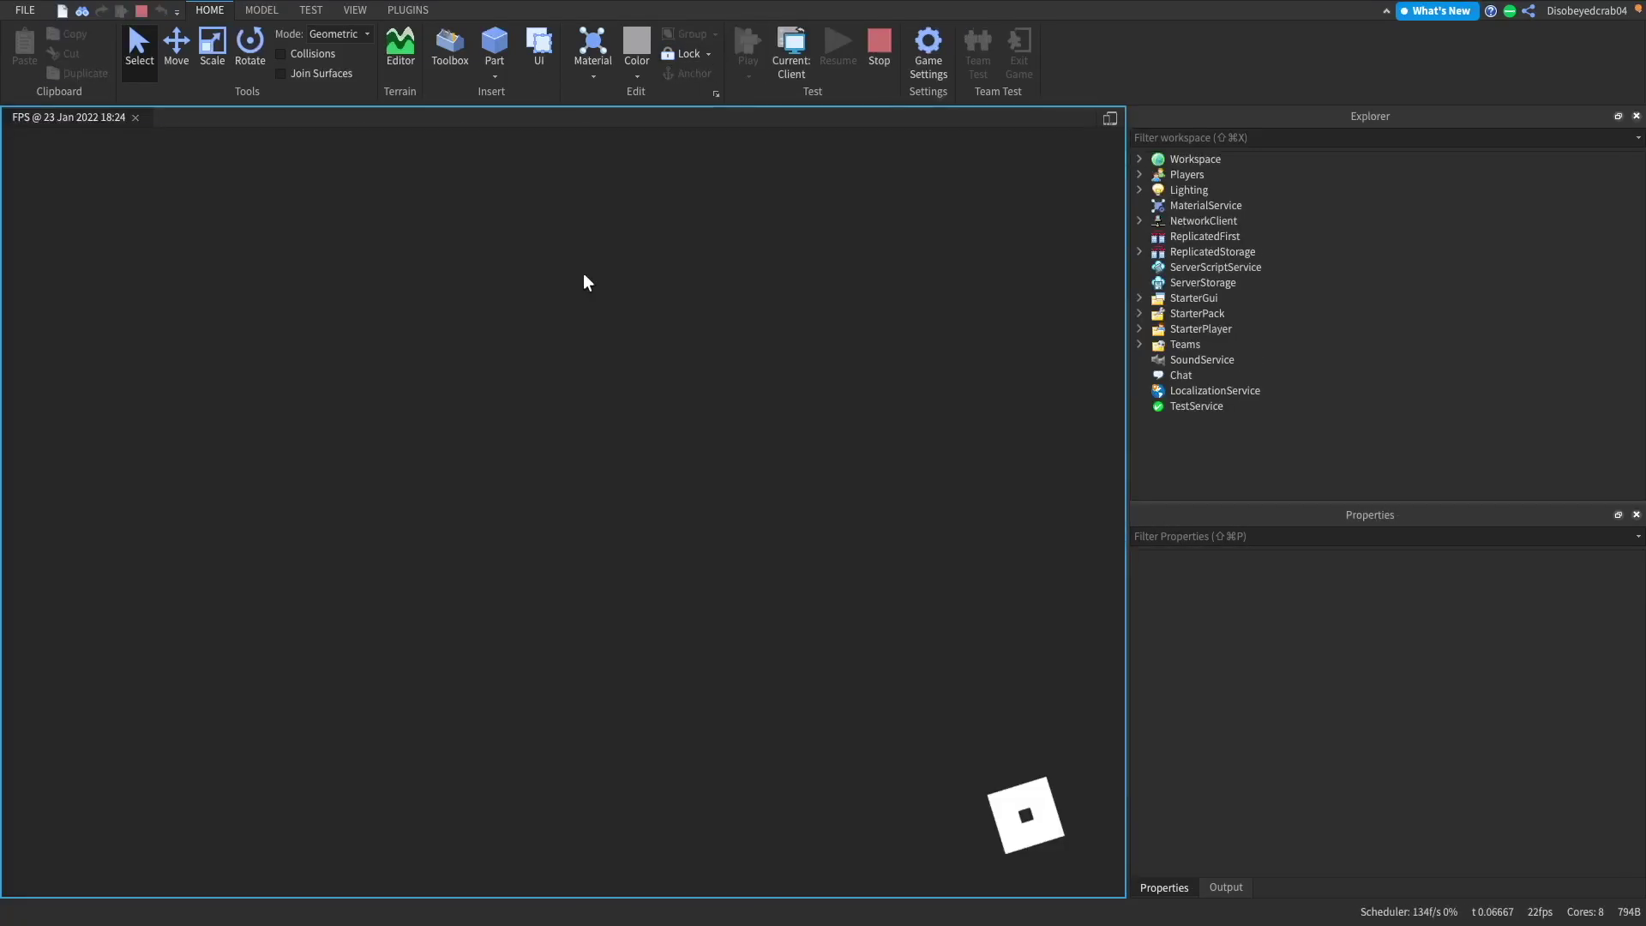
key("w")
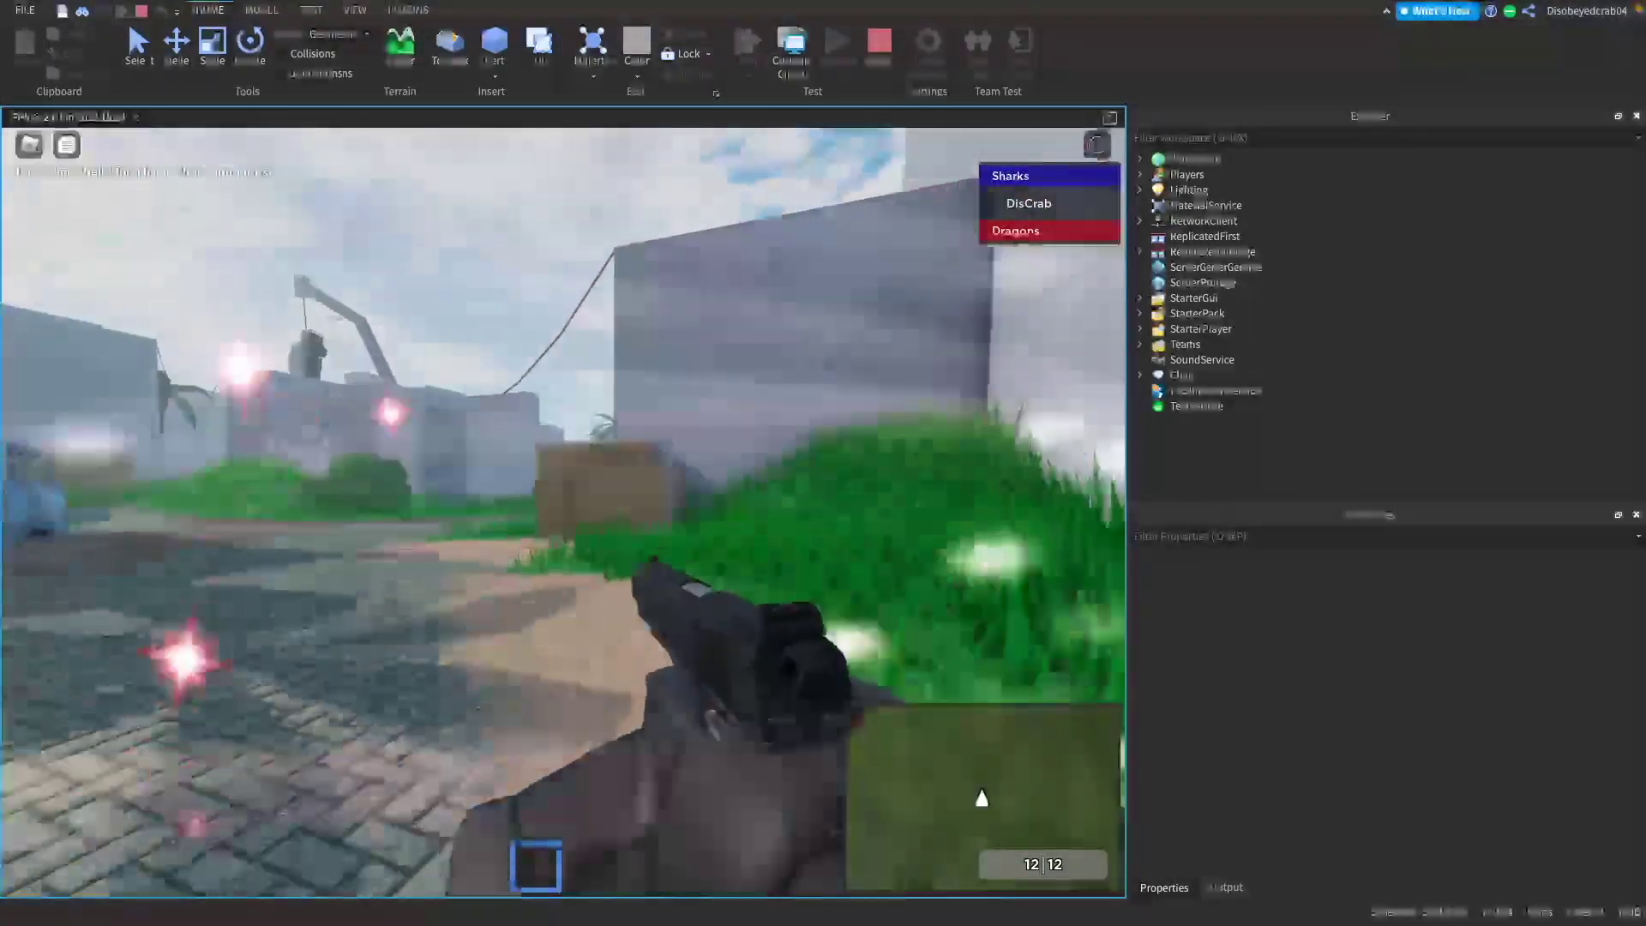
key("shift")
key("w")
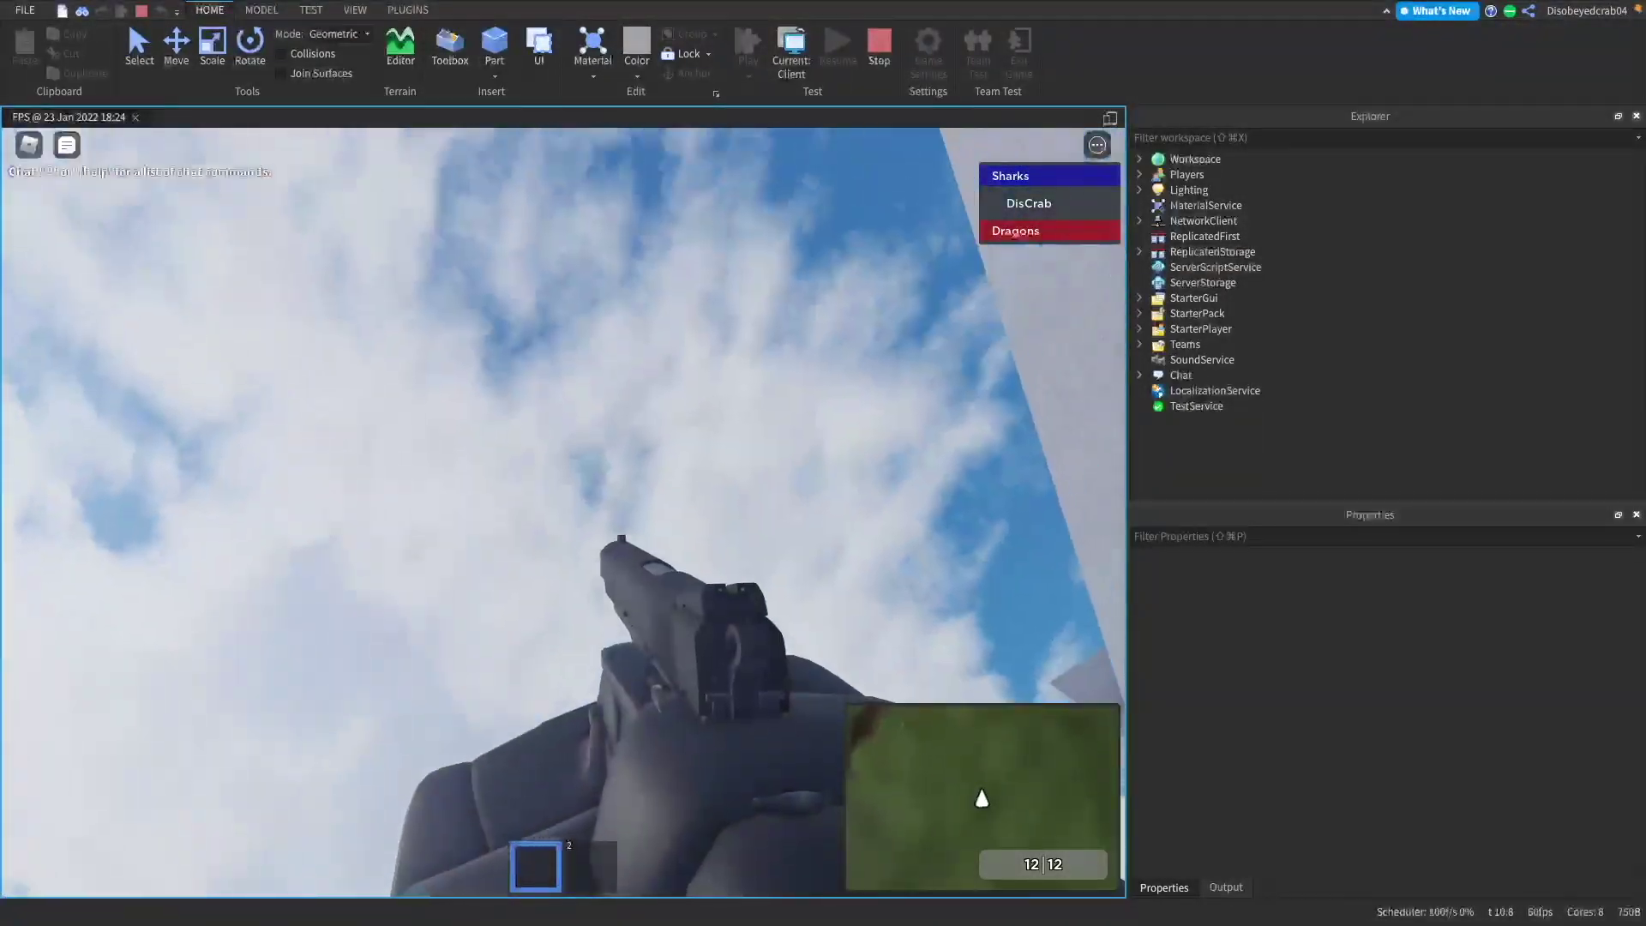
key("w")
key("shift")
key("w")
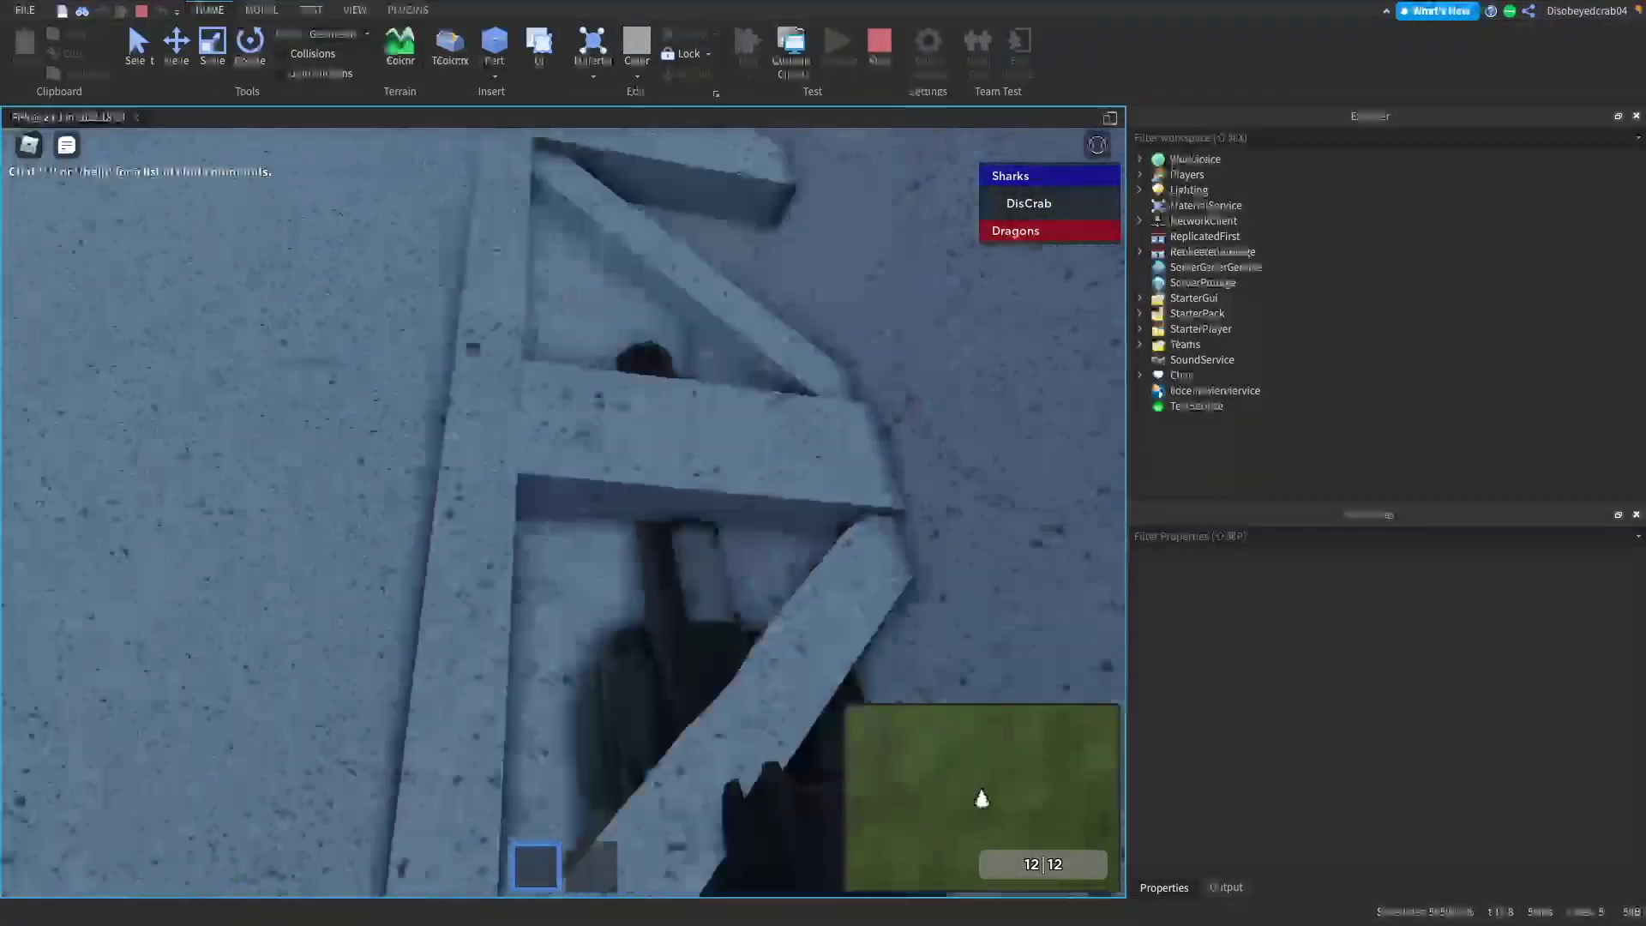
key("w")
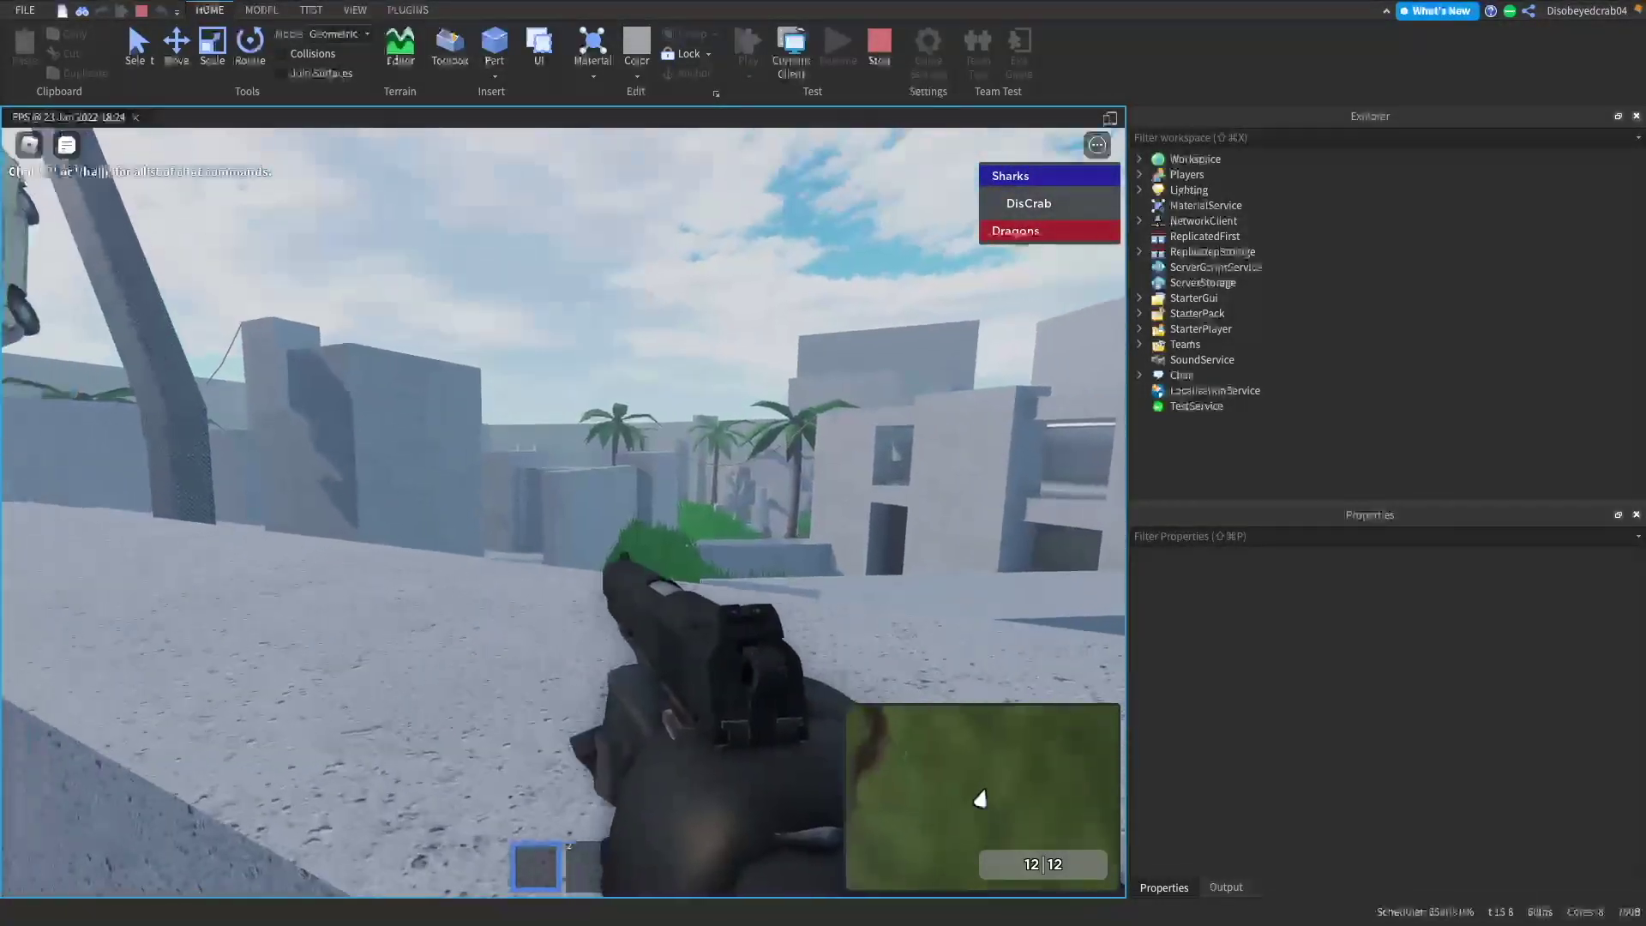
left_click(563, 513)
left_click(563, 512)
left_click(563, 512)
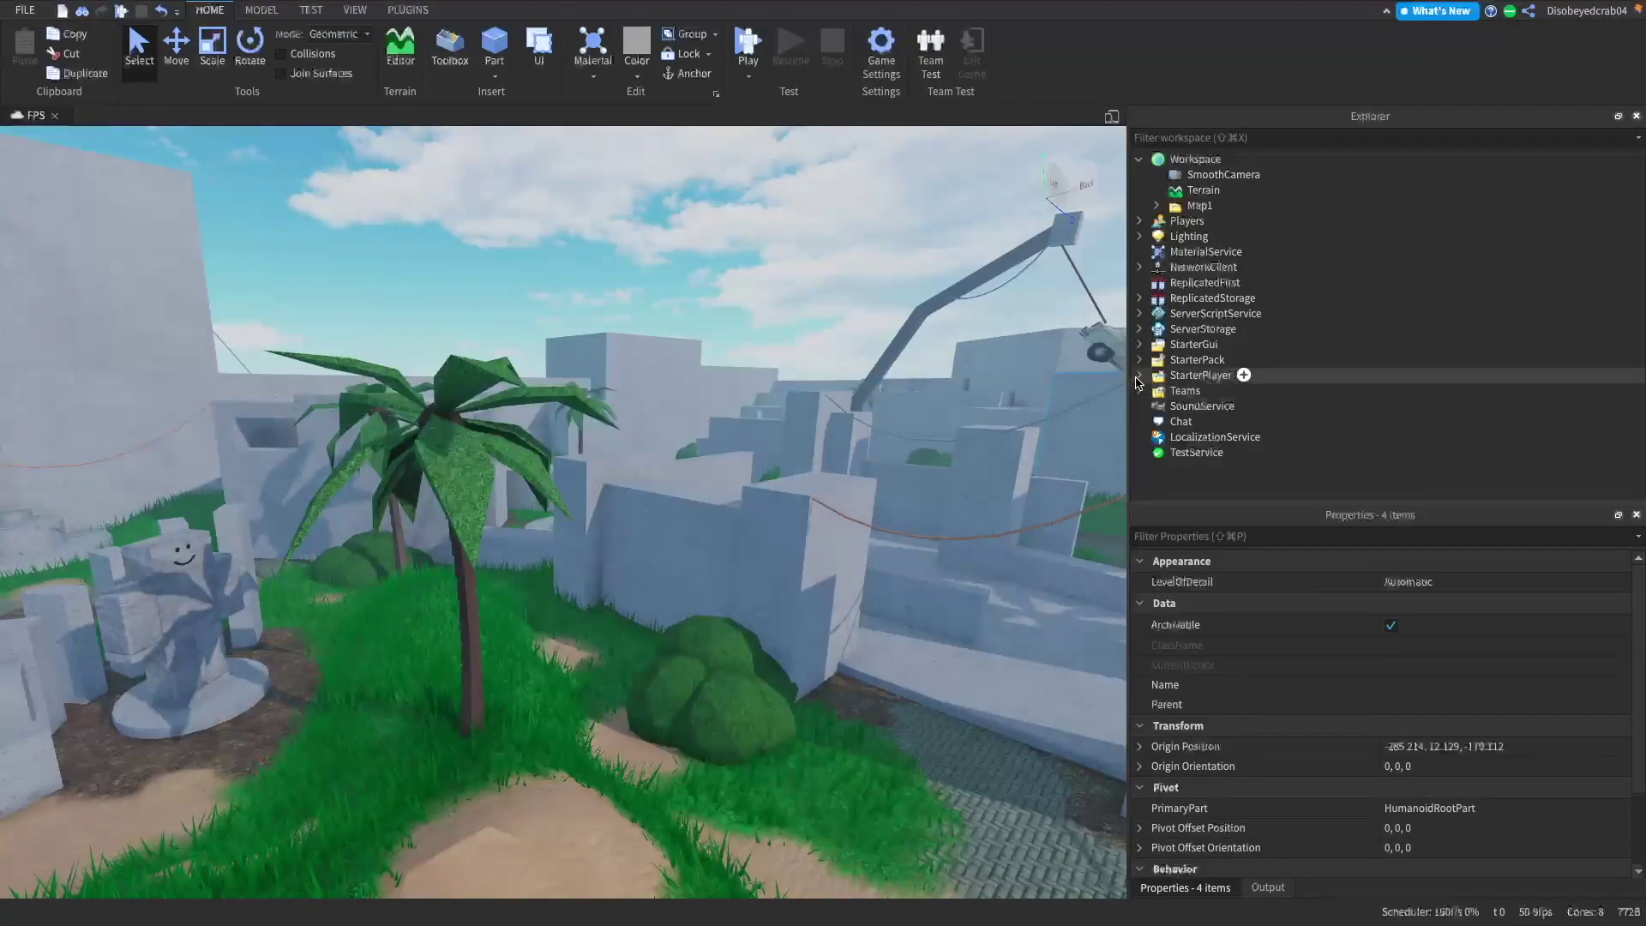
Open the Settings module script inside Minimap and find the mapId line in its Map section
left_click(1138, 376)
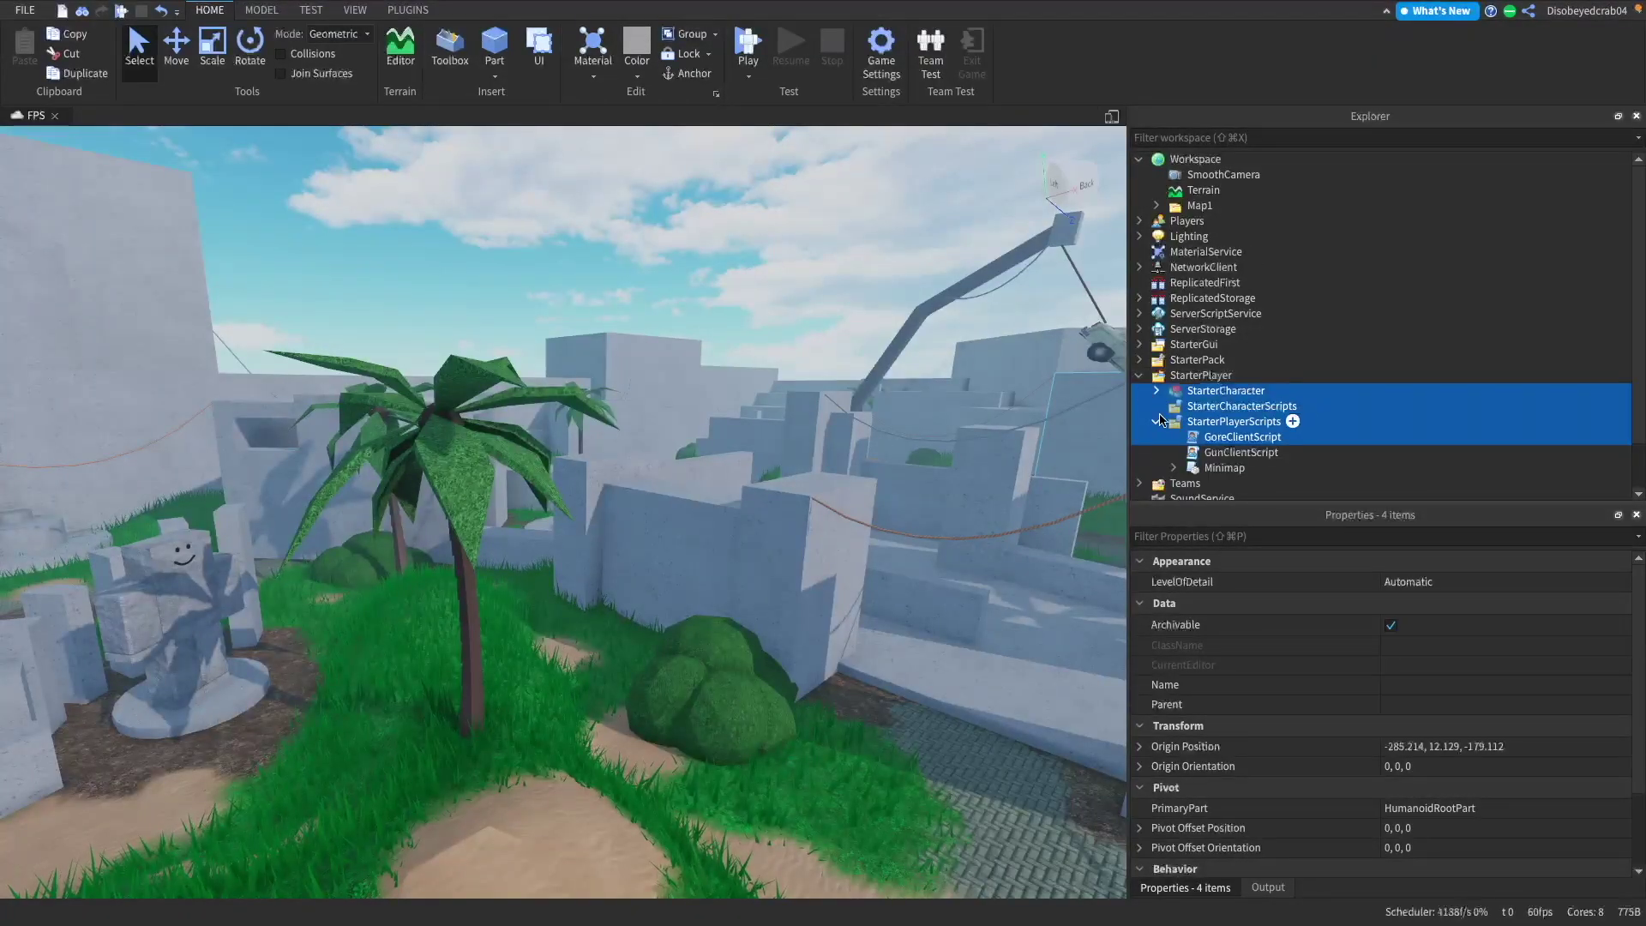
left_click(1174, 467)
scroll(1190, 466, "down", 2)
double_click(1235, 415)
scroll(484, 667, "down", 20)
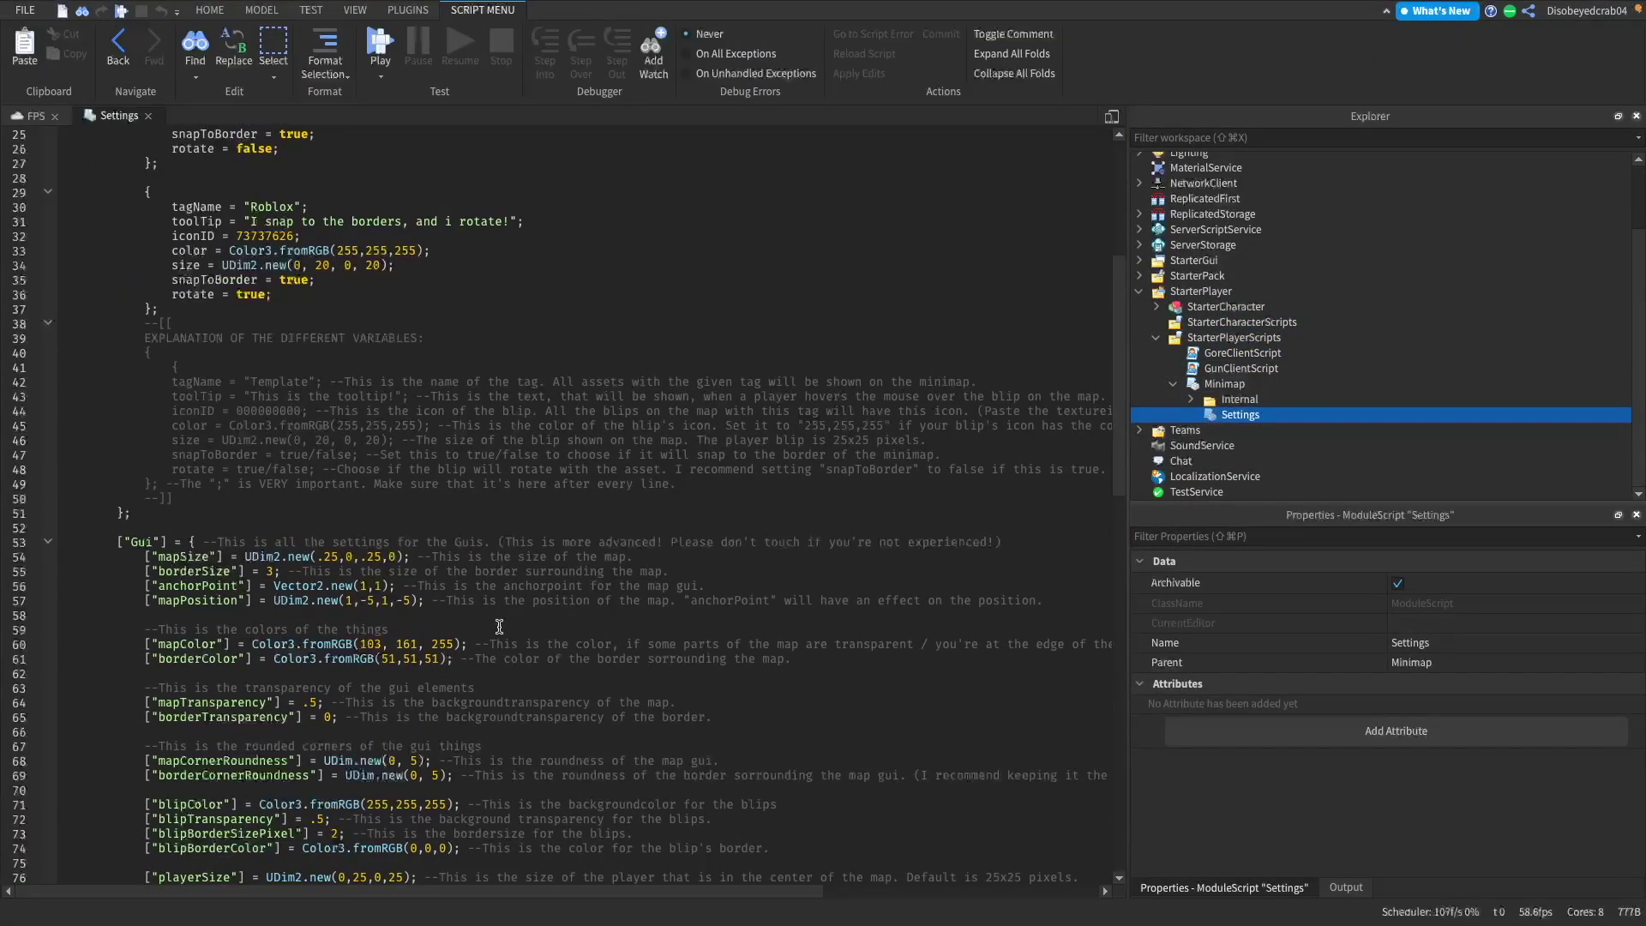
scroll(269, 381, "up", 1)
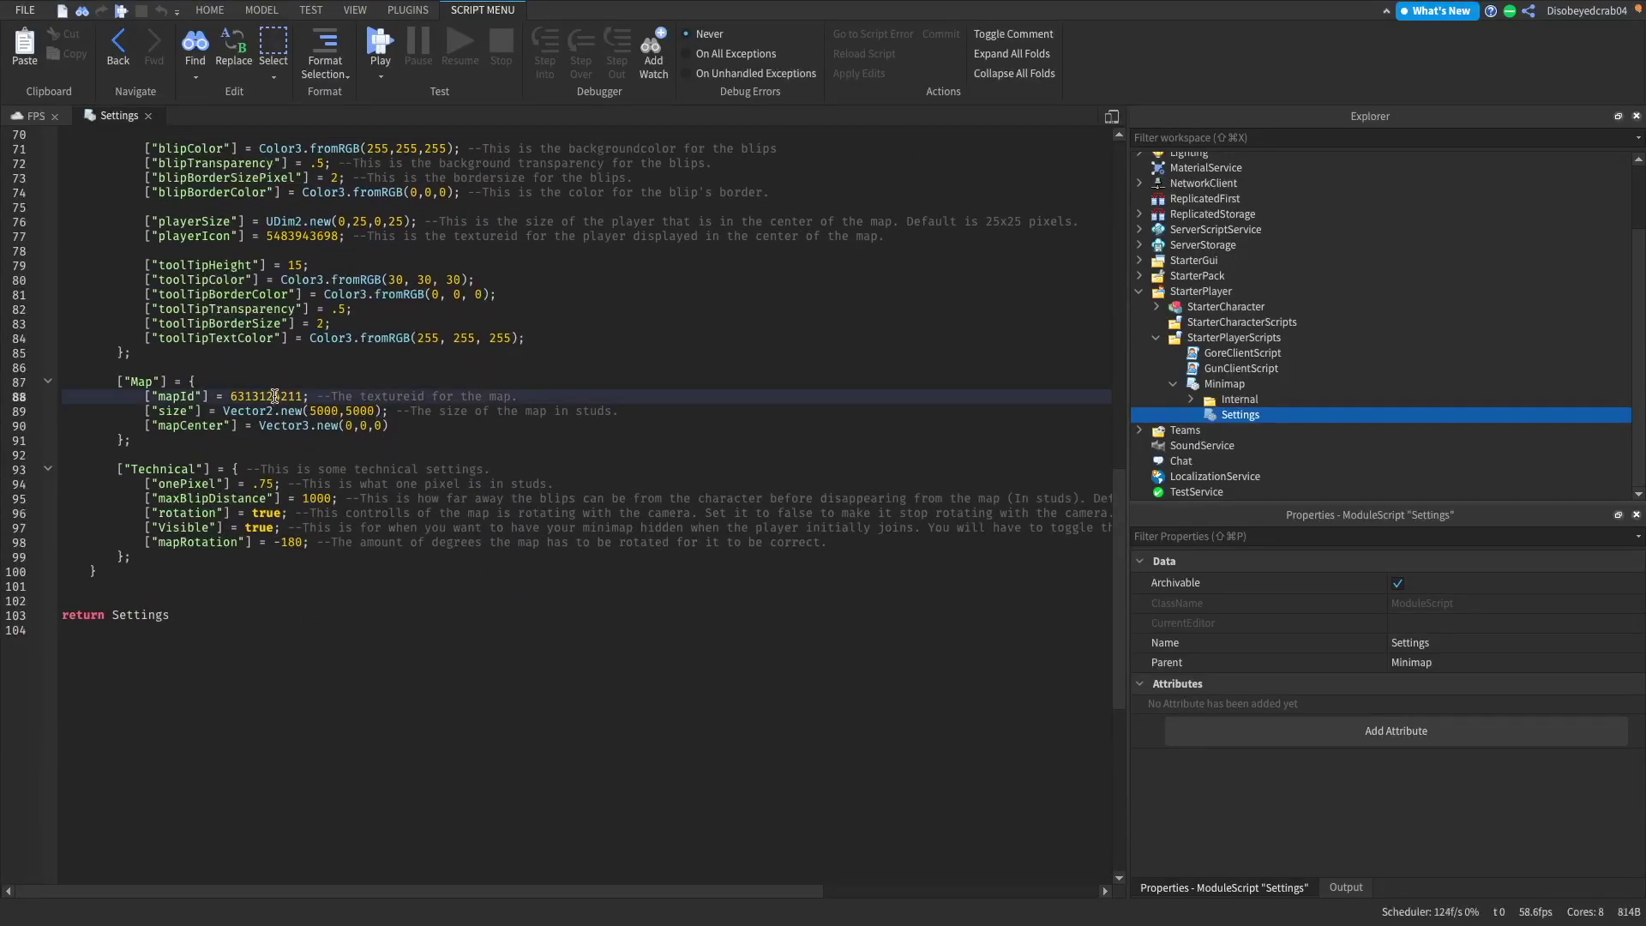
left_click(291, 310)
Insert a new part over the grass in the map and add a Decal to it
left_click(34, 116)
scroll(1141, 221, "up", 2)
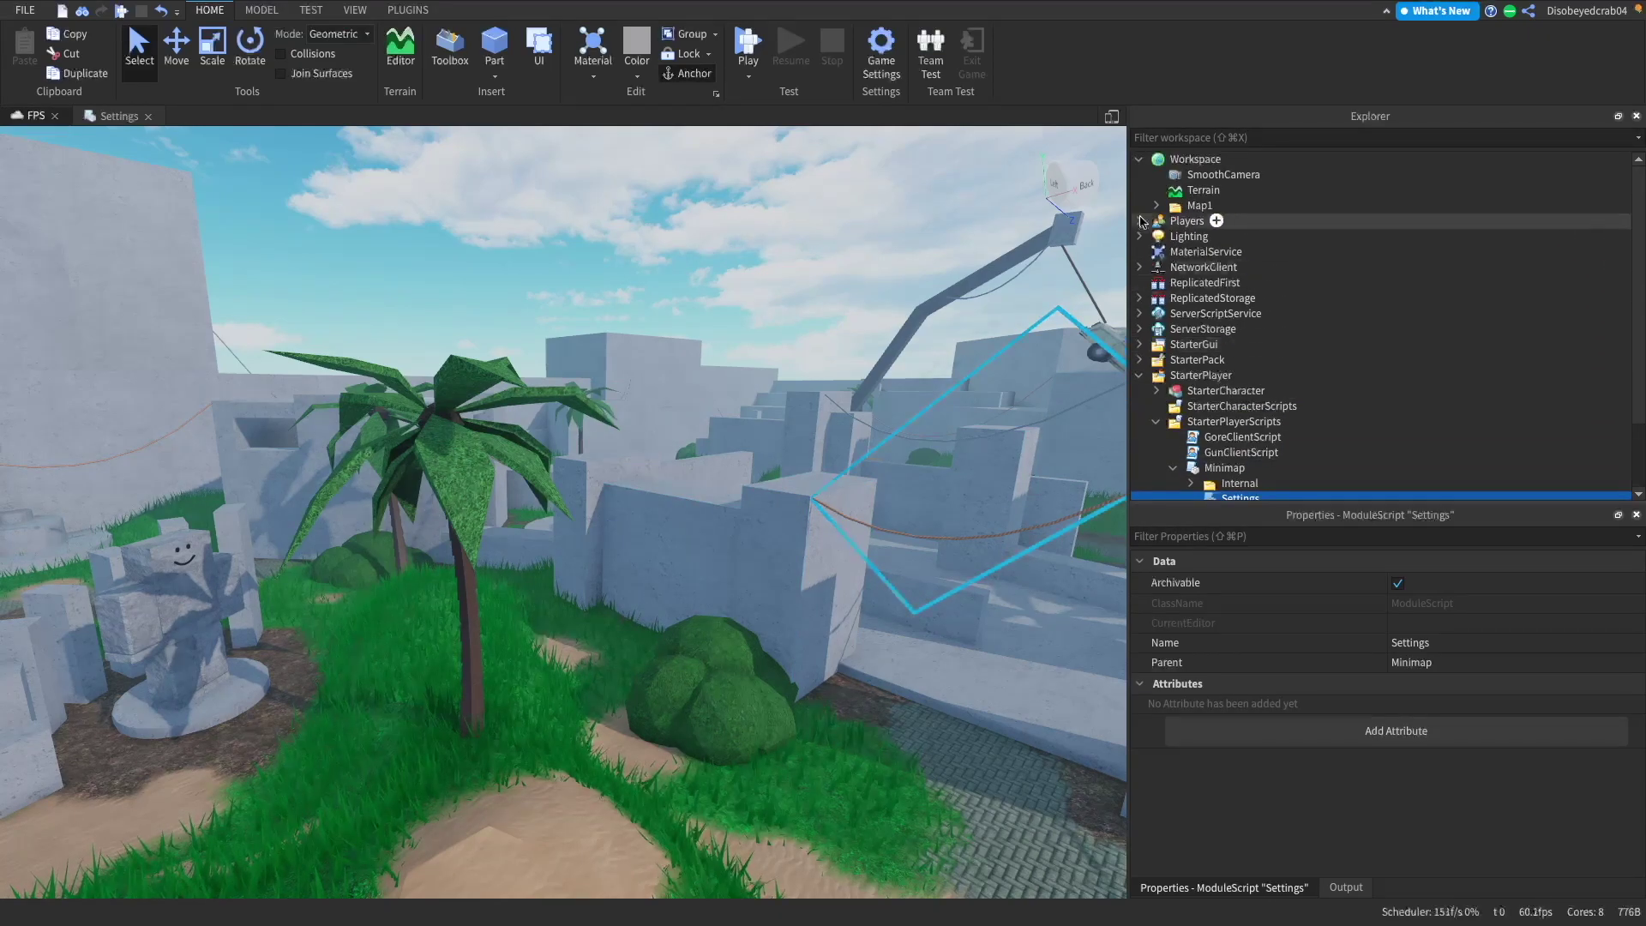
right_click_drag(747, 669, 952, 737)
key("w")
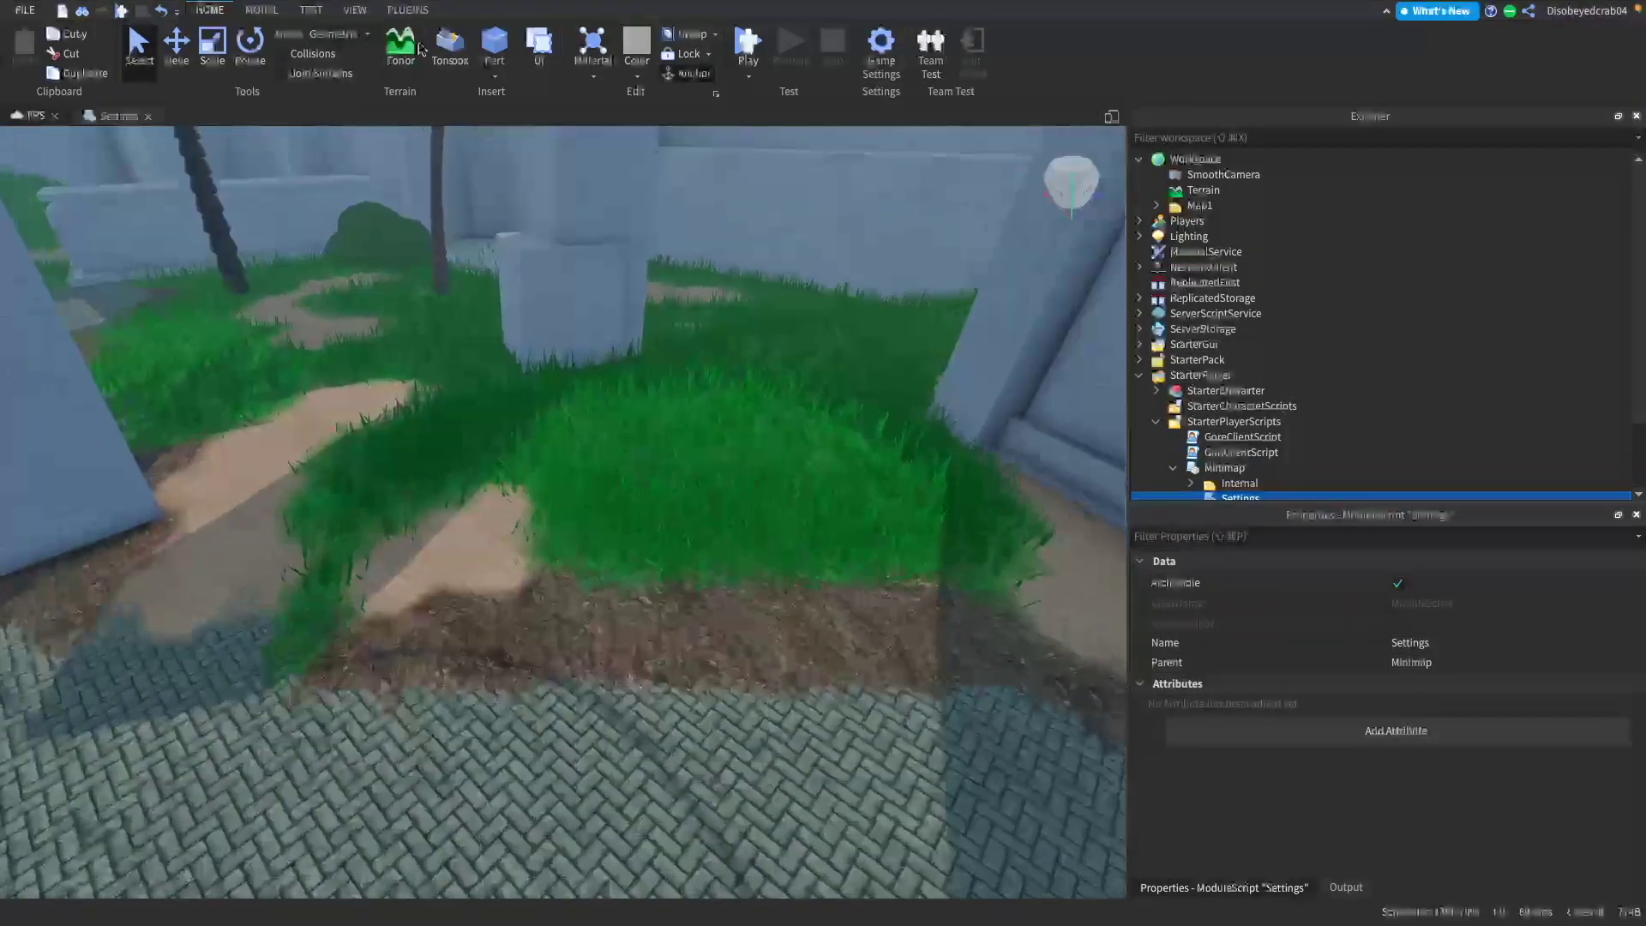
left_click(494, 65)
left_click(1221, 220)
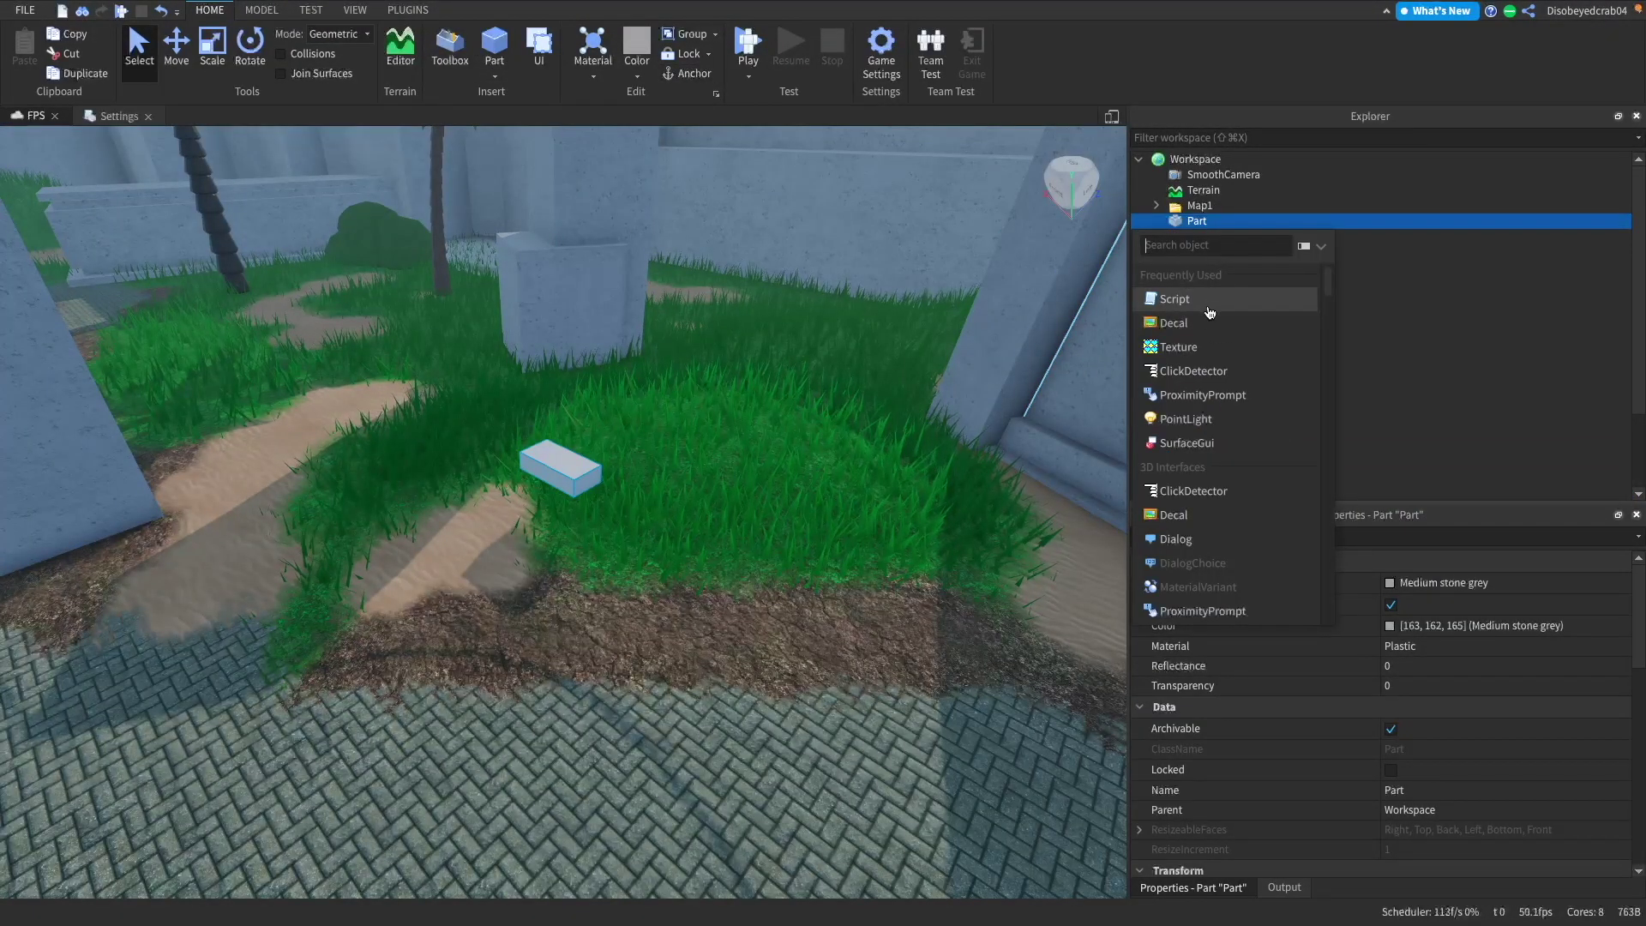
left_click(1210, 321)
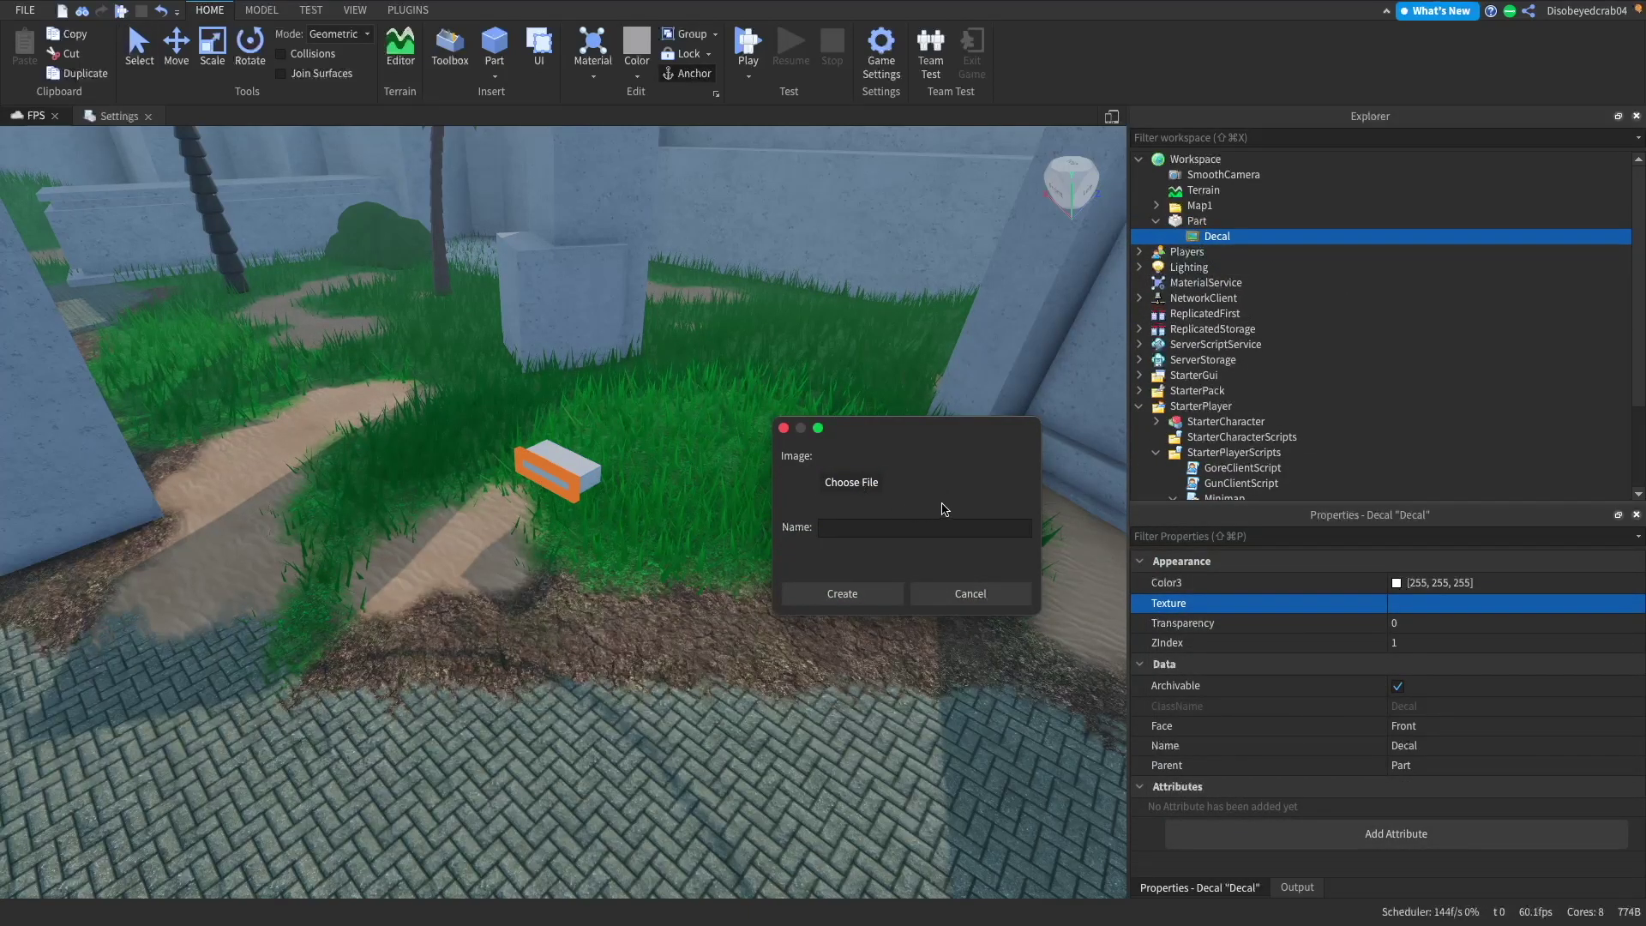
Upload FinalRender.png from Documents as the decal's texture under the name FinalRender and place the decal on the part's front face
left_click(879, 485)
left_click(1030, 572)
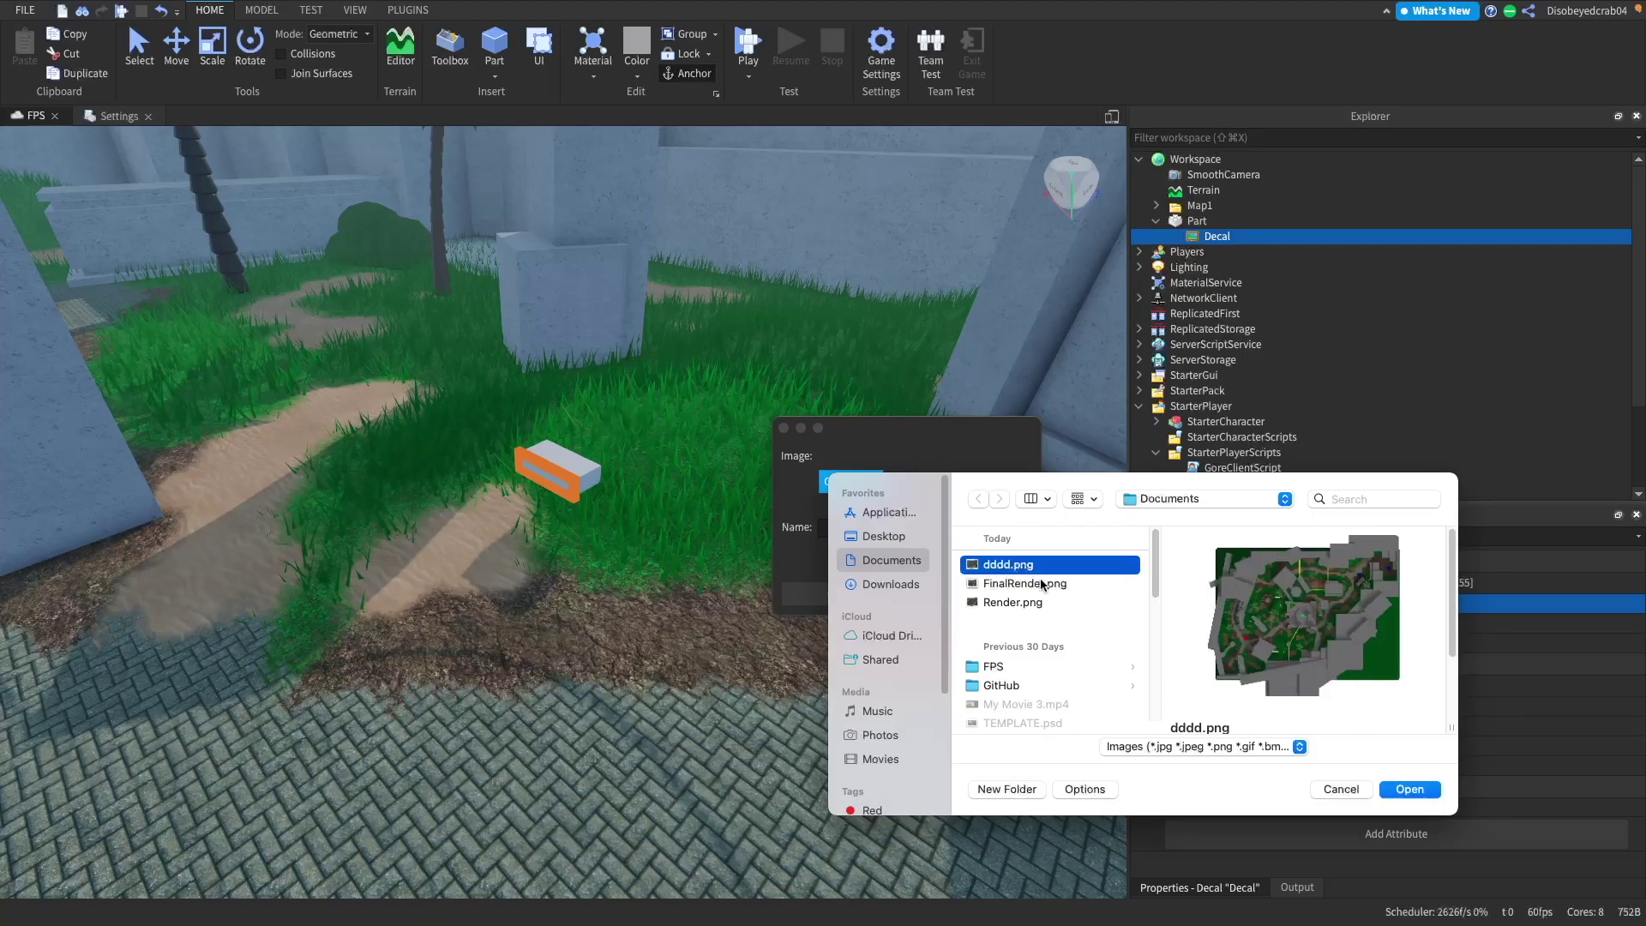
left_click(1051, 596)
left_click(1052, 585)
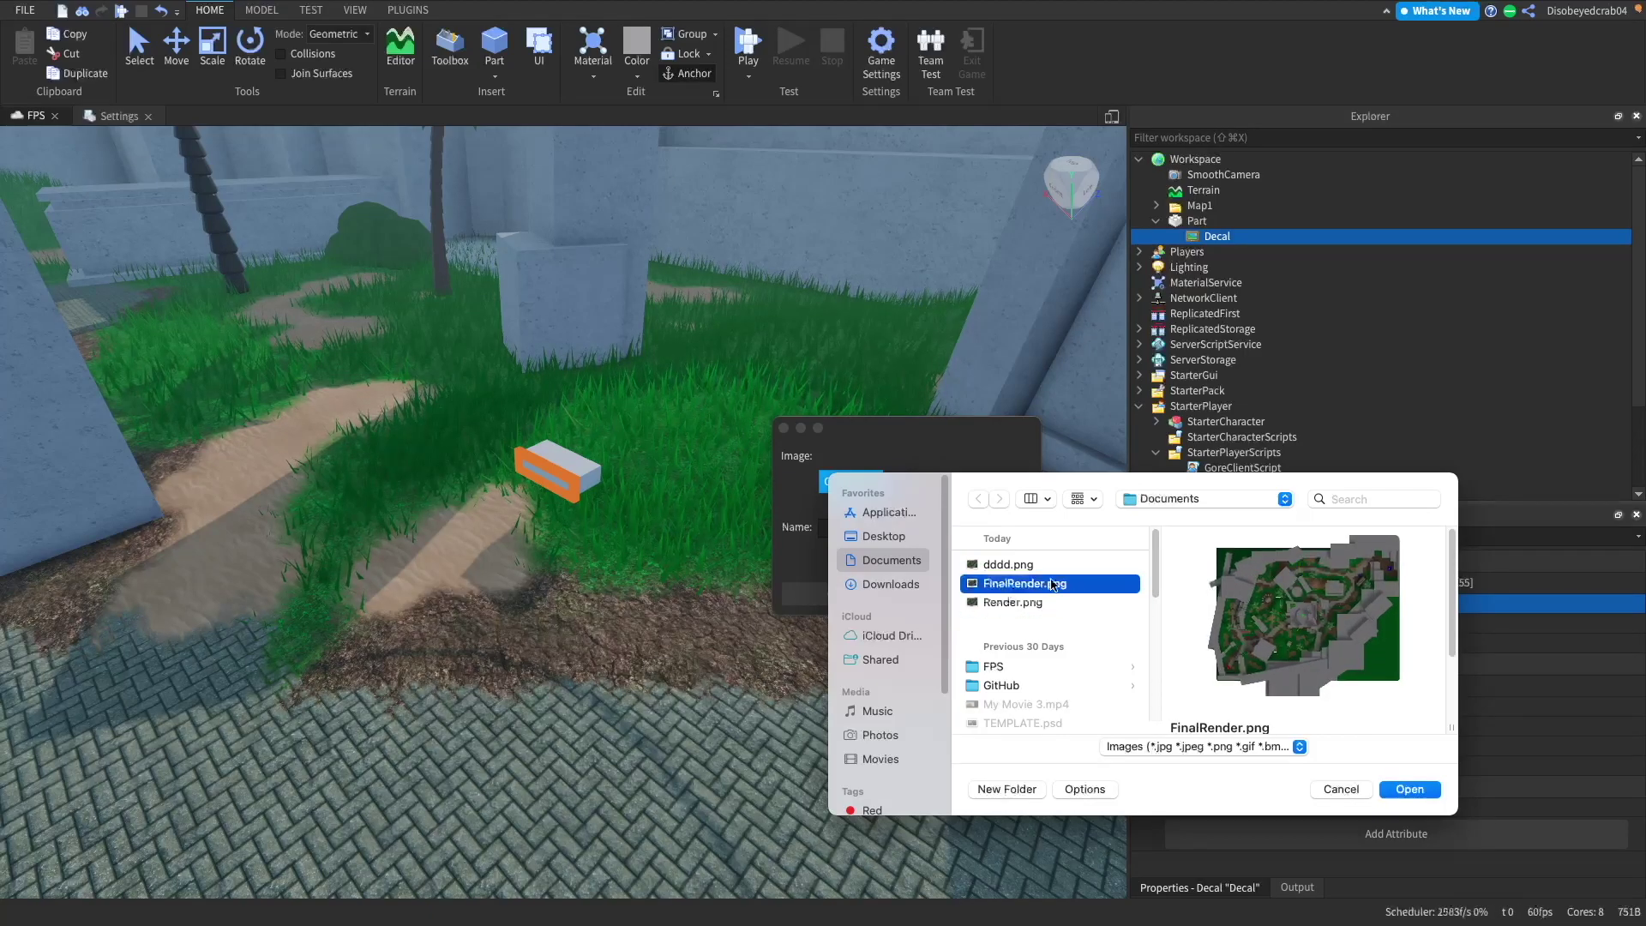
left_click(1409, 789)
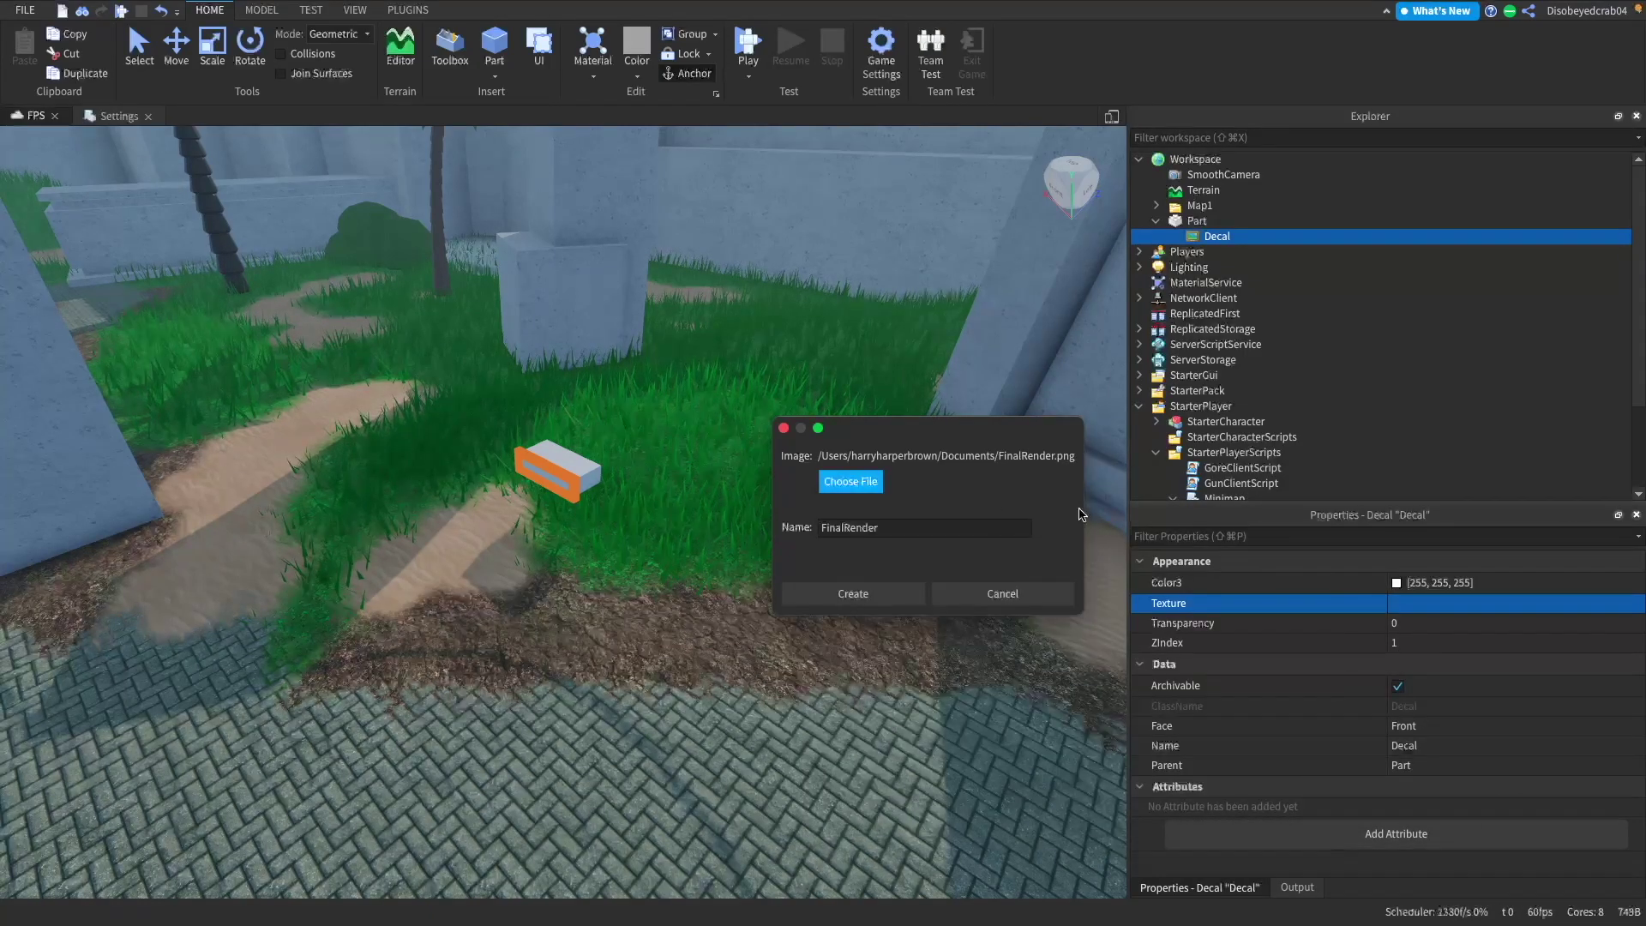
left_click(853, 594)
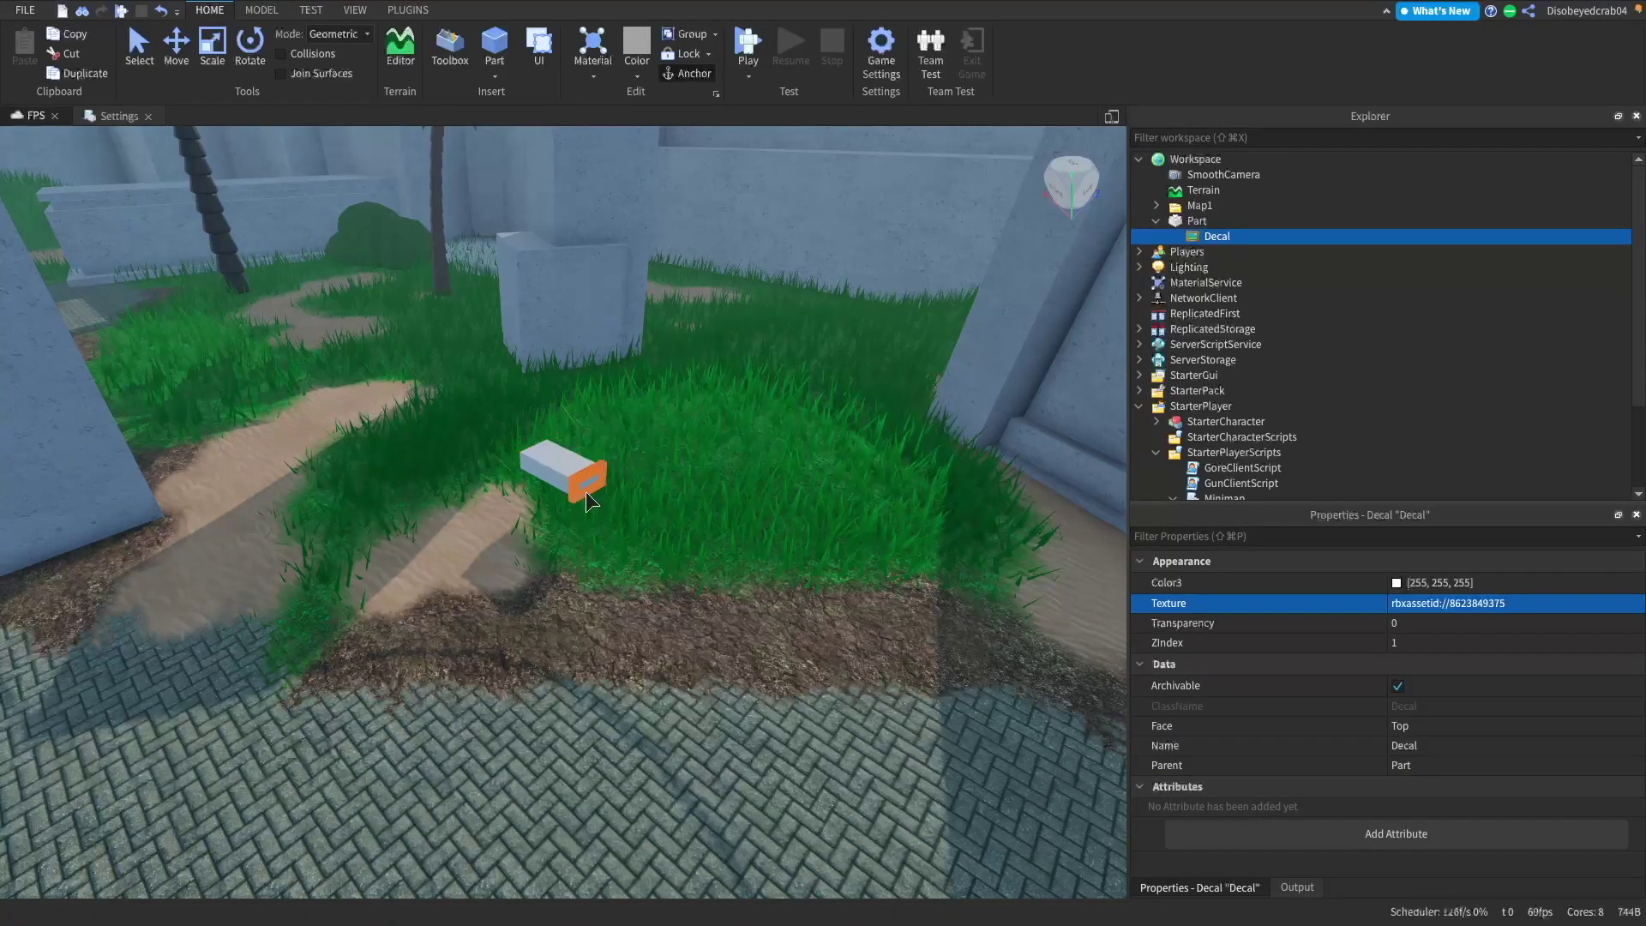
left_click(555, 475)
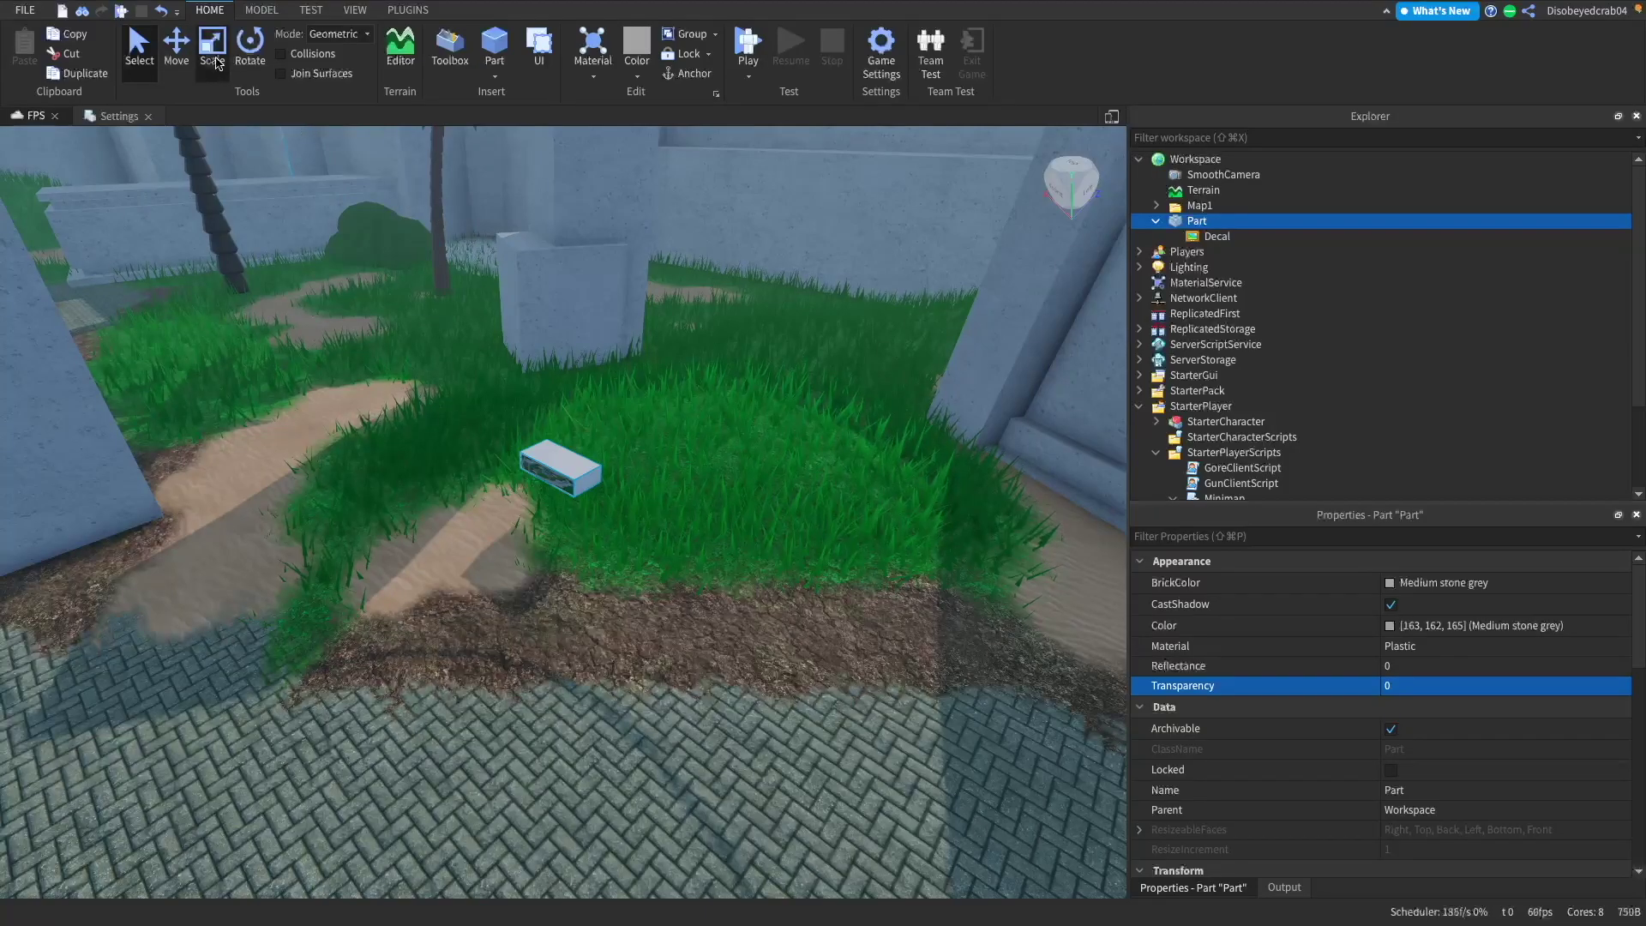
Scale the part up into a large upright panel to view the rendered map image on it
left_click_drag(565, 431, 563, 236)
left_click_drag(619, 410, 1020, 566)
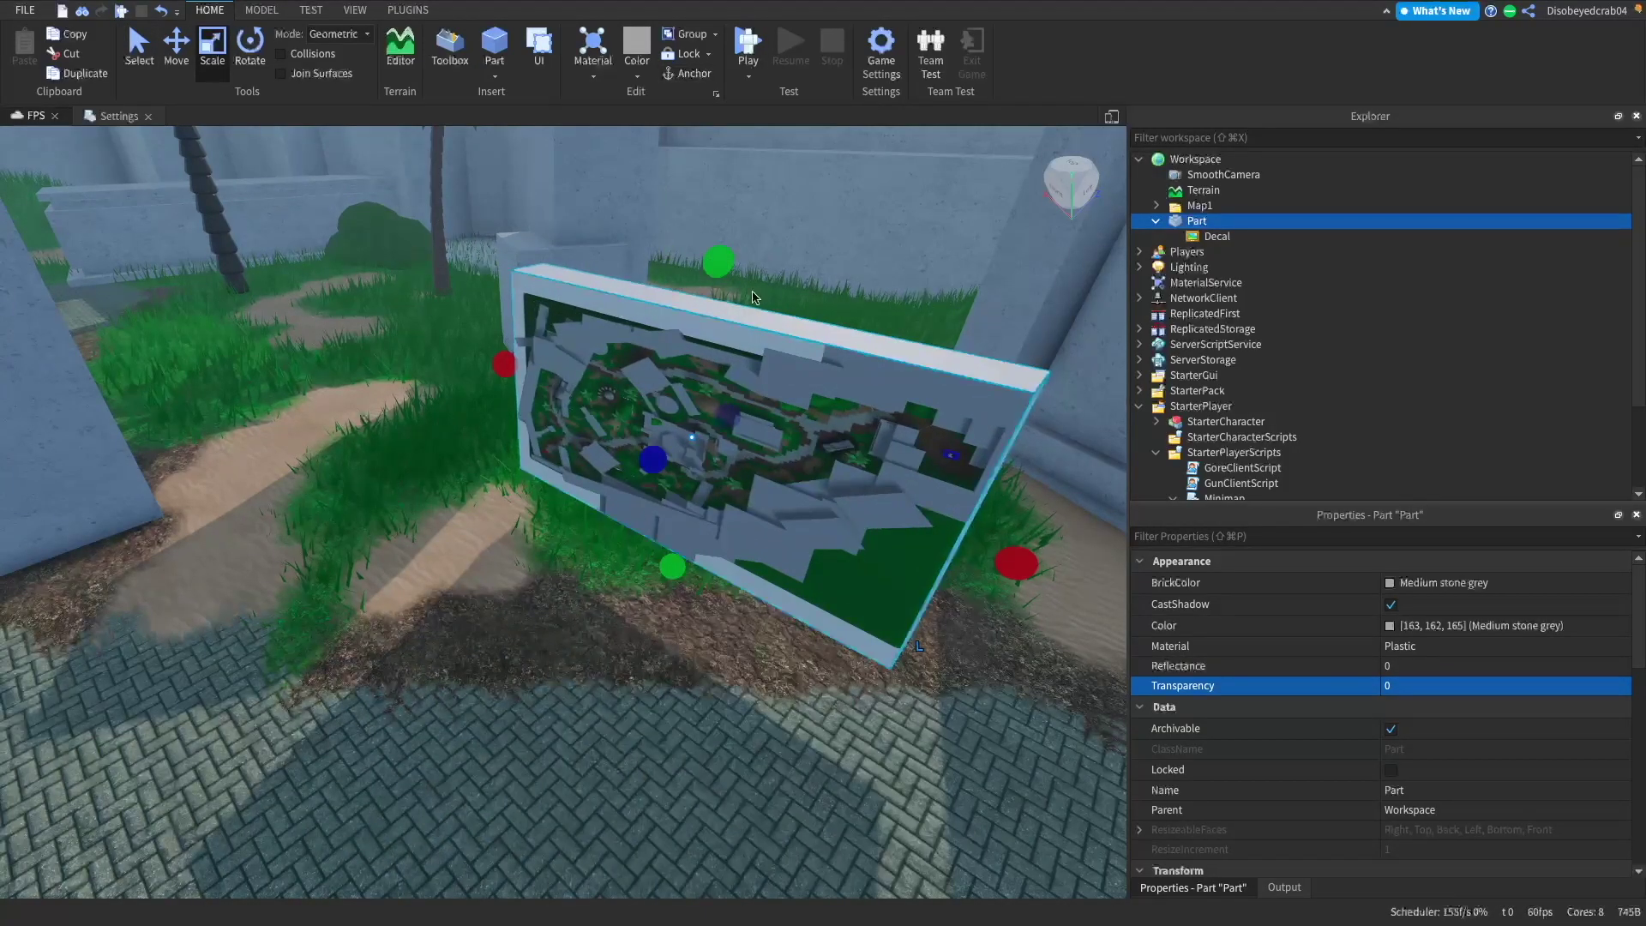
left_click_drag(701, 259, 712, 150)
key("w")
right_click_drag(755, 331, 755, 331)
scroll(754, 331, "down", 10)
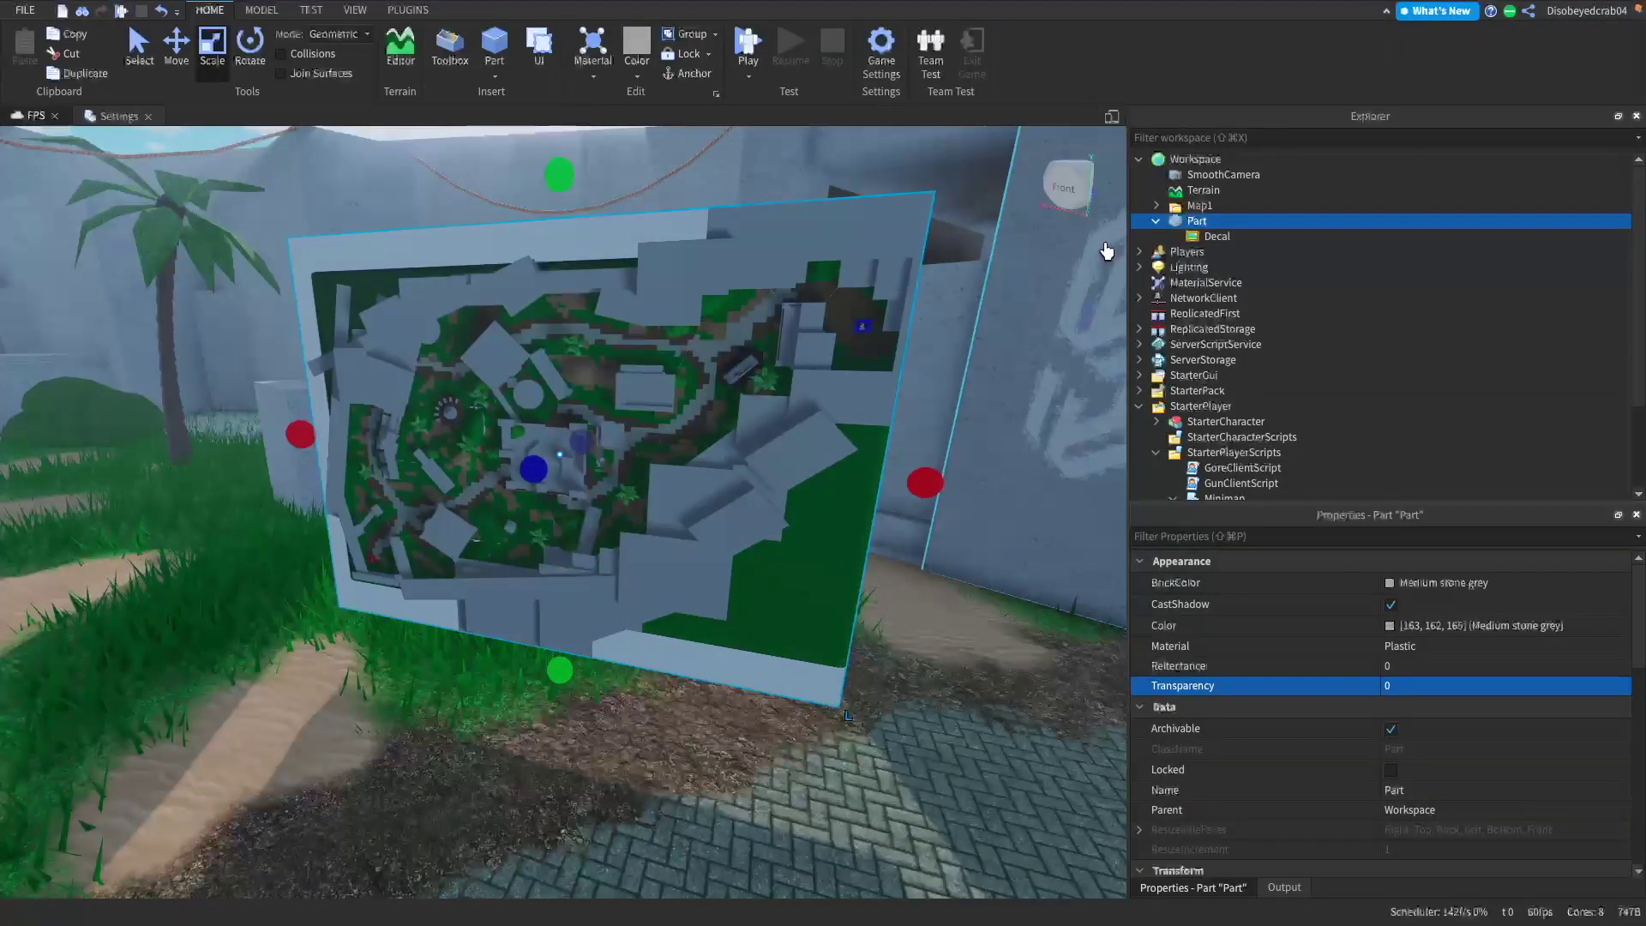
Copy the asset ID from the decal's Texture property and delete the part
left_click(1217, 235)
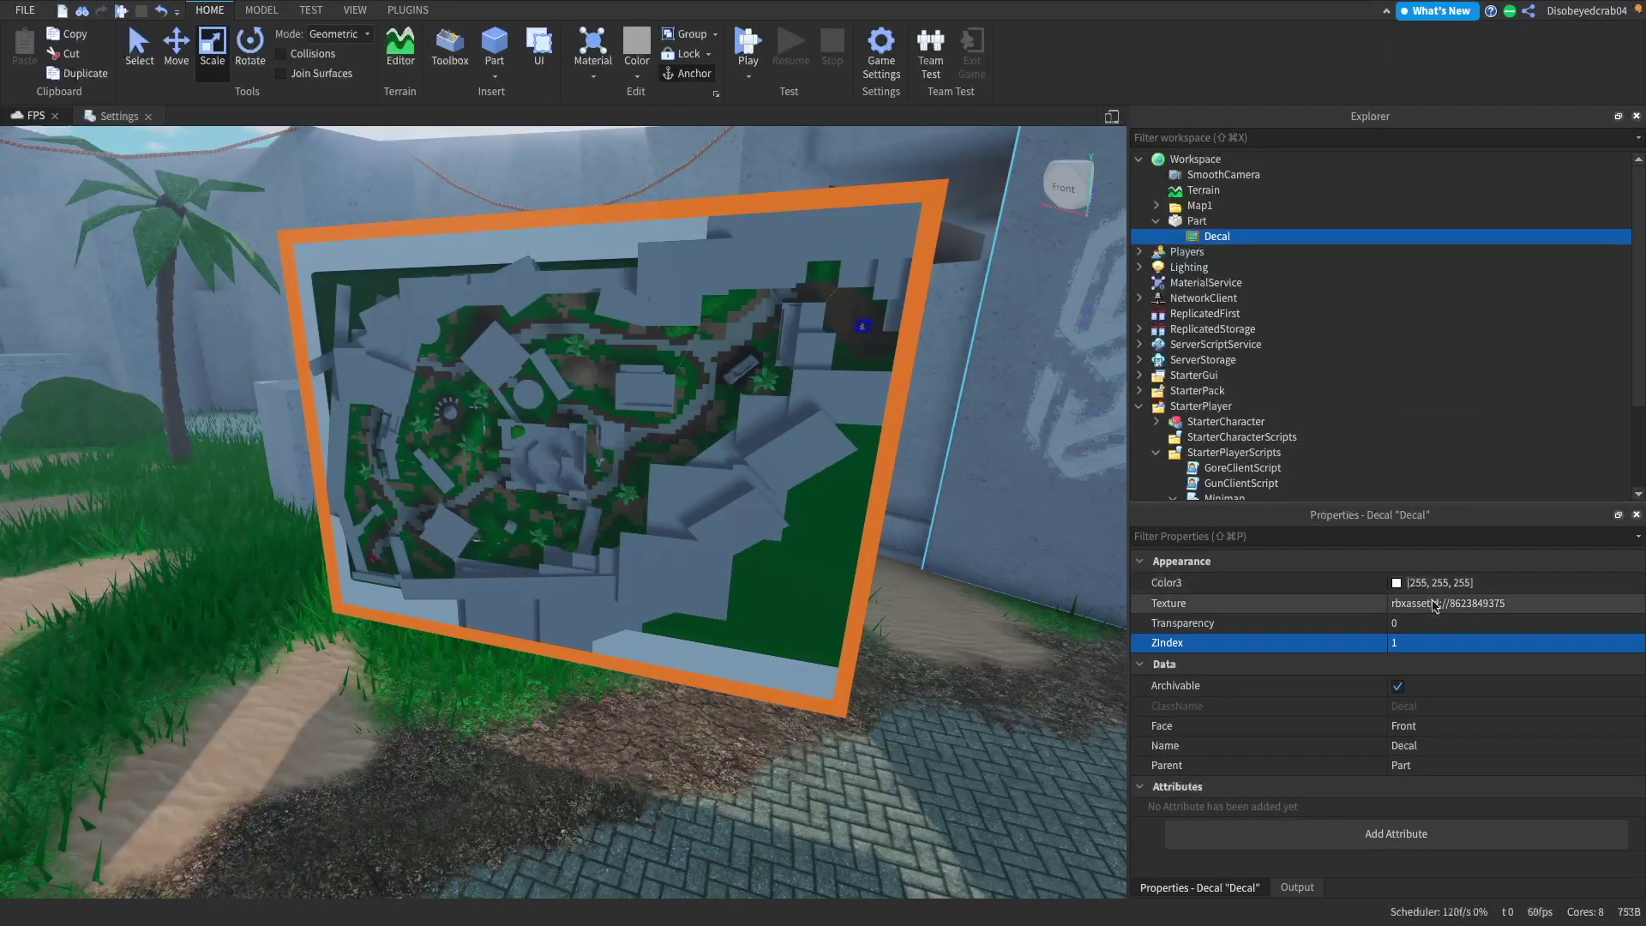
left_click(1485, 605)
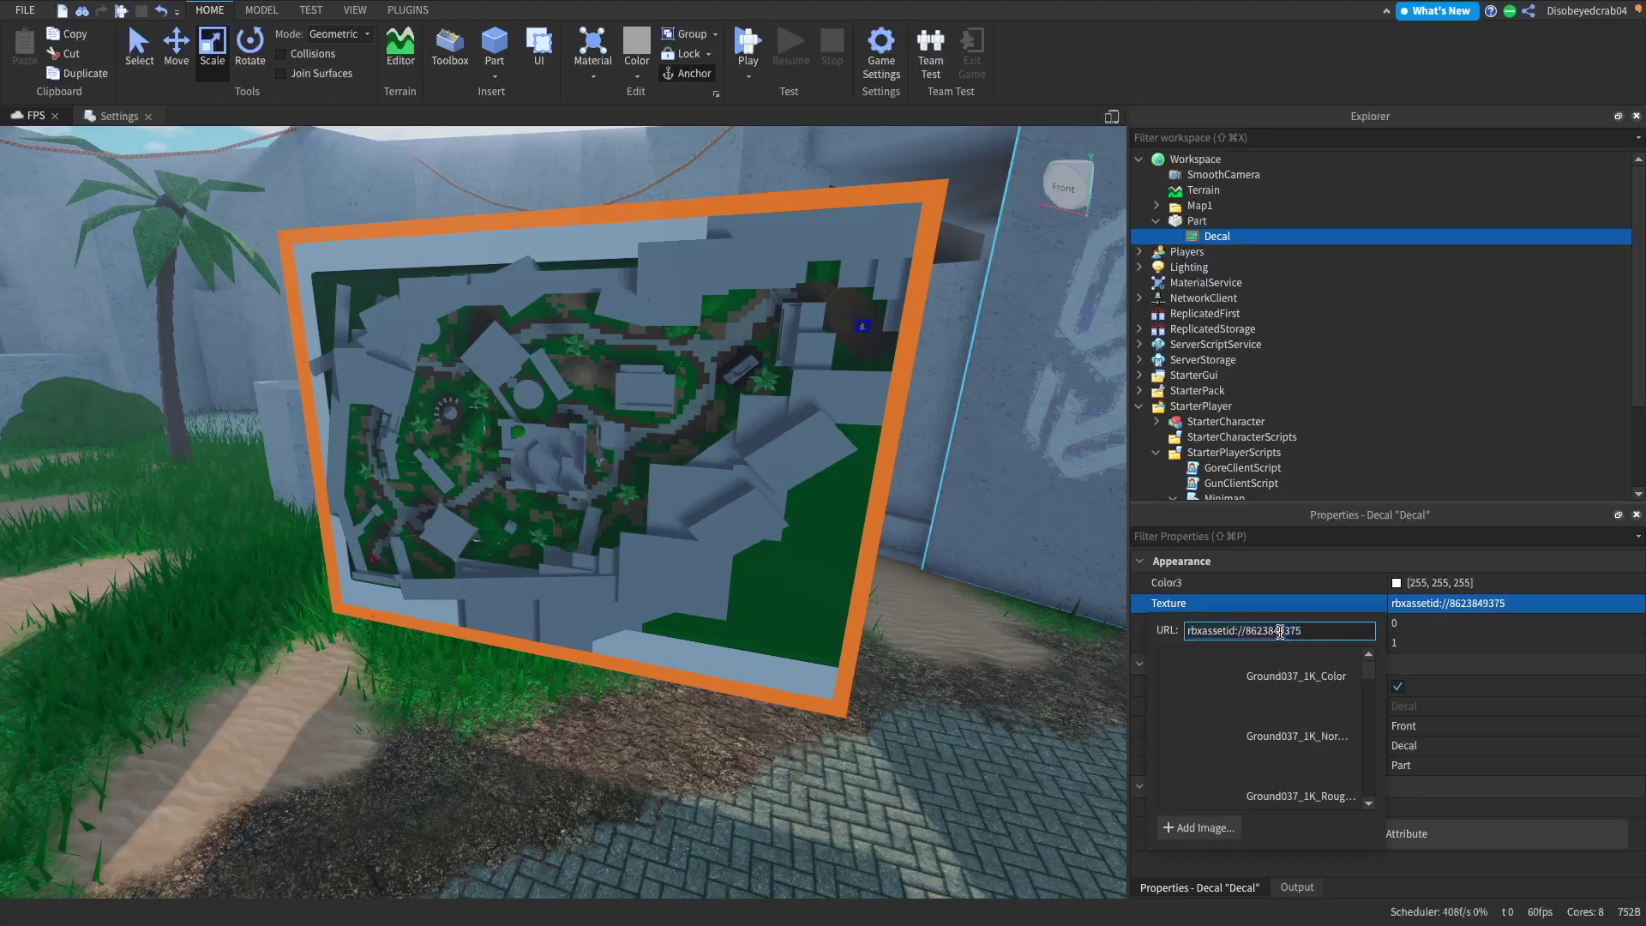
left_click(1202, 223)
key("Delete")
scroll(1277, 418, "down", 3)
double_click(1231, 414)
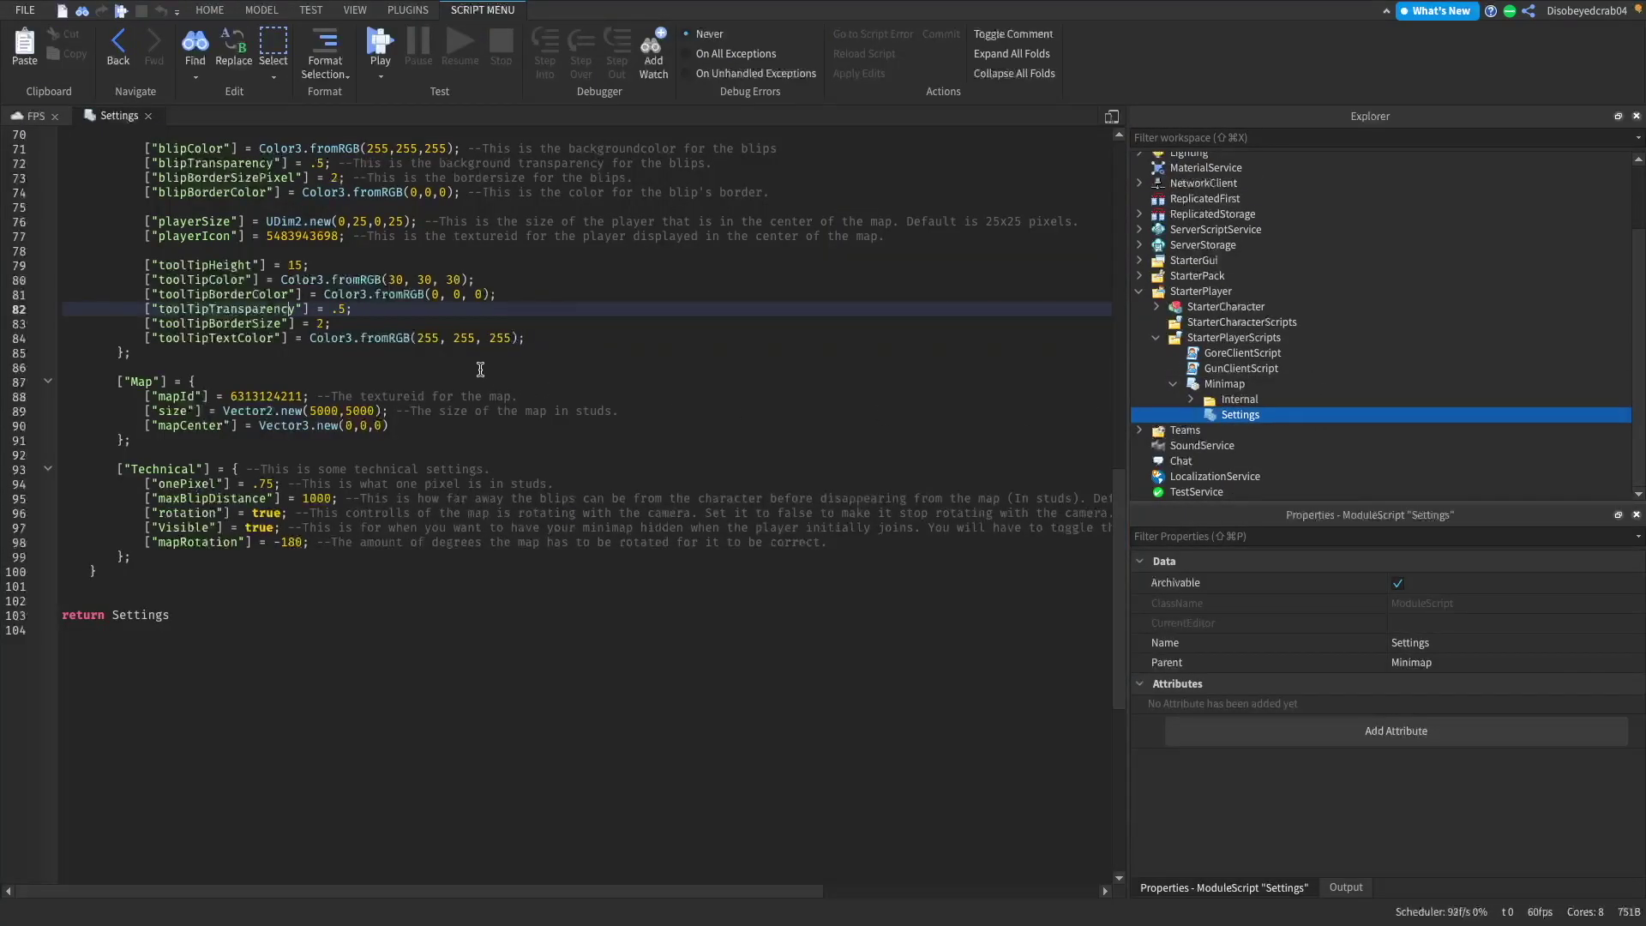
double_click(267, 396)
key("ctrl+v")
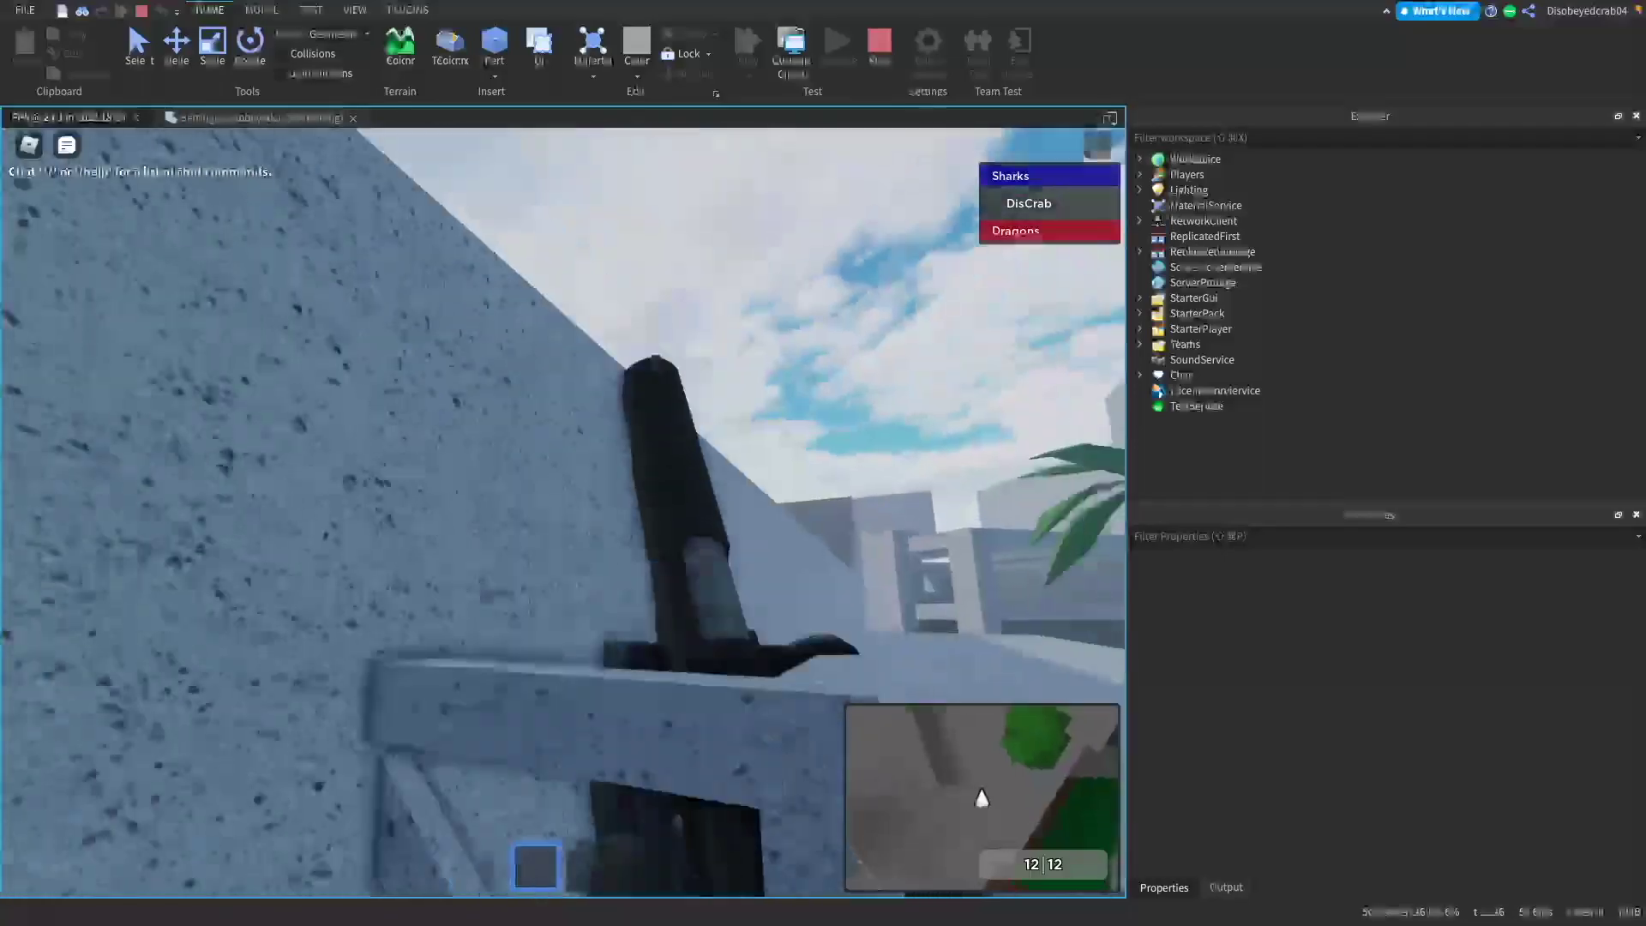
Playtest the game, running around the map to check the new minimap image, and stop the test
key("w")
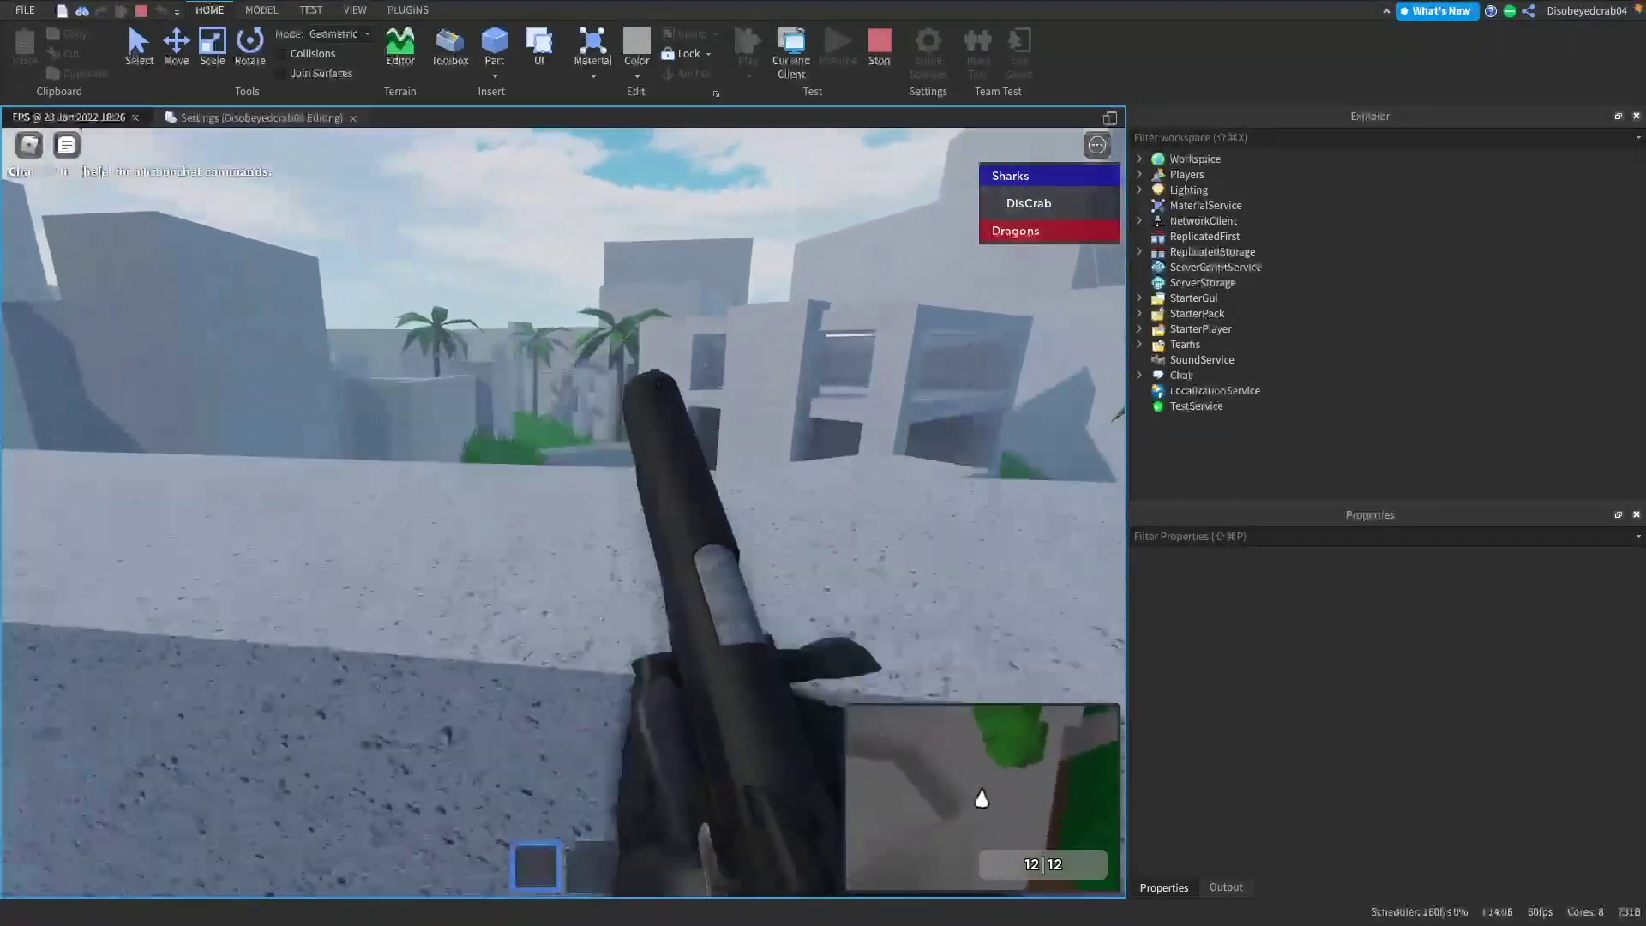
key("w")
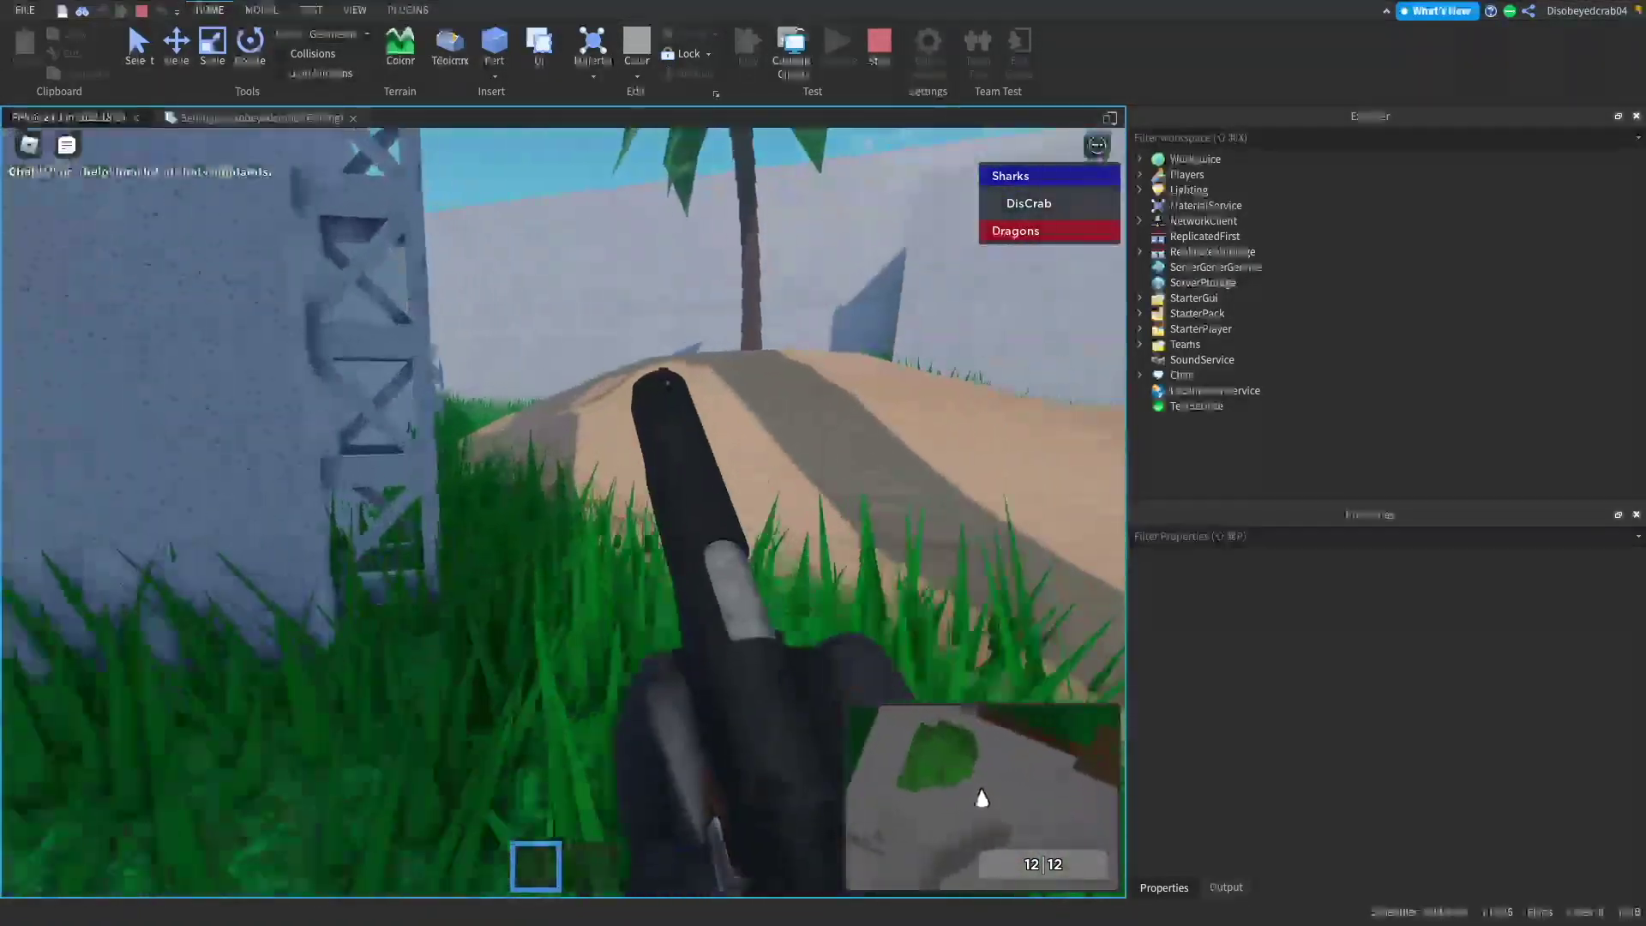
key("w")
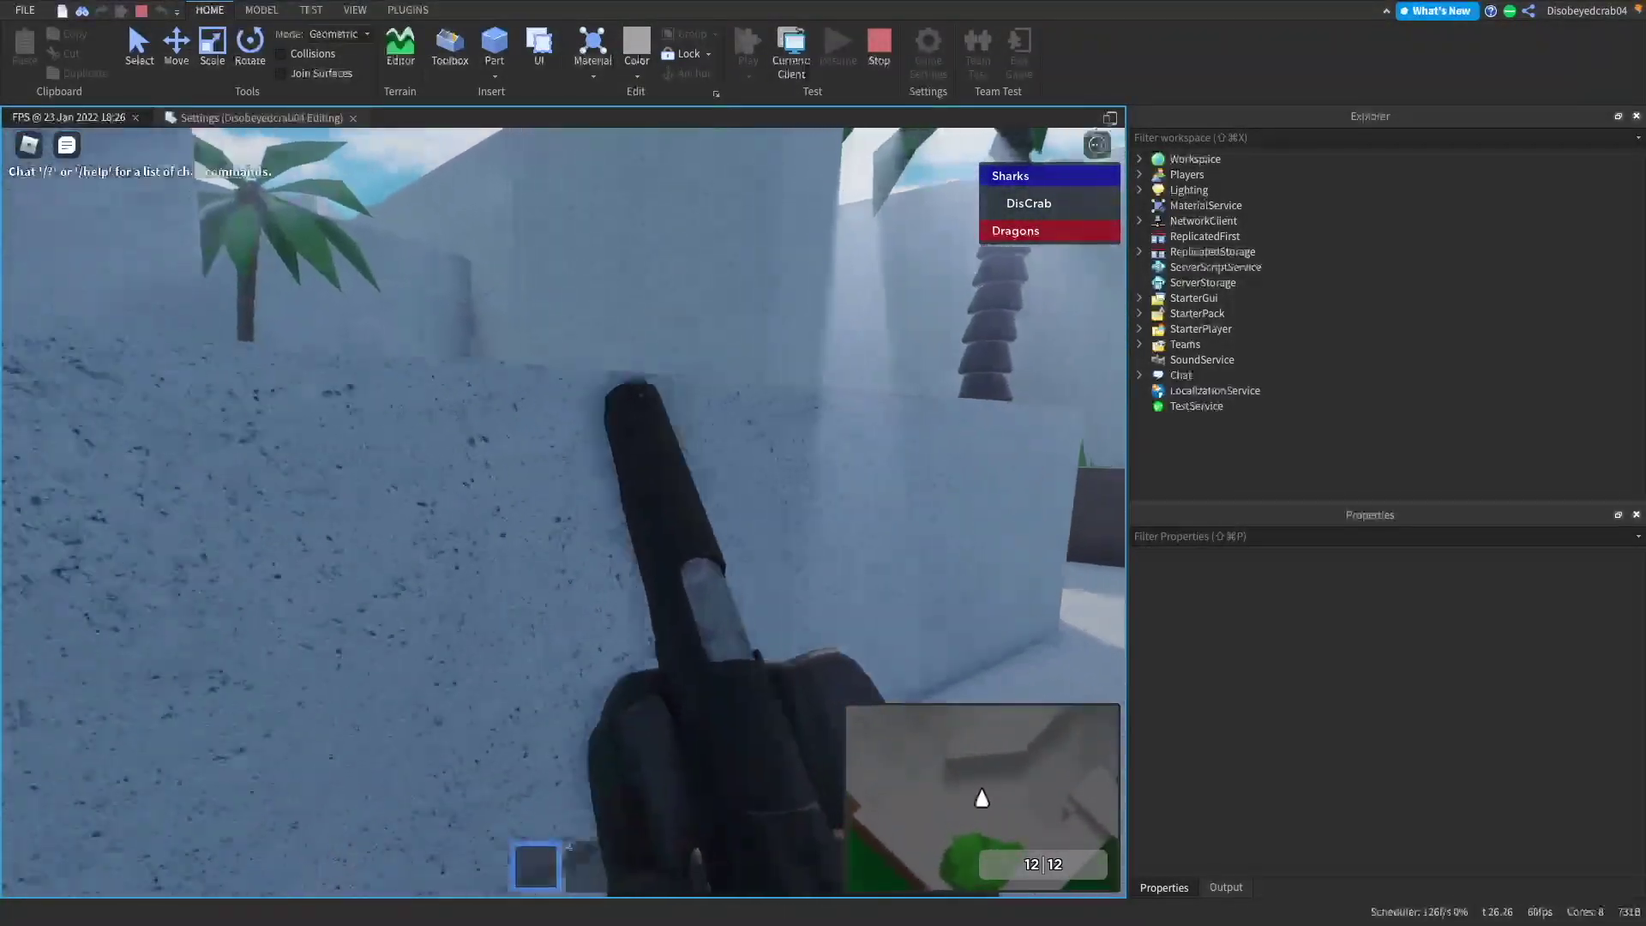
key("w")
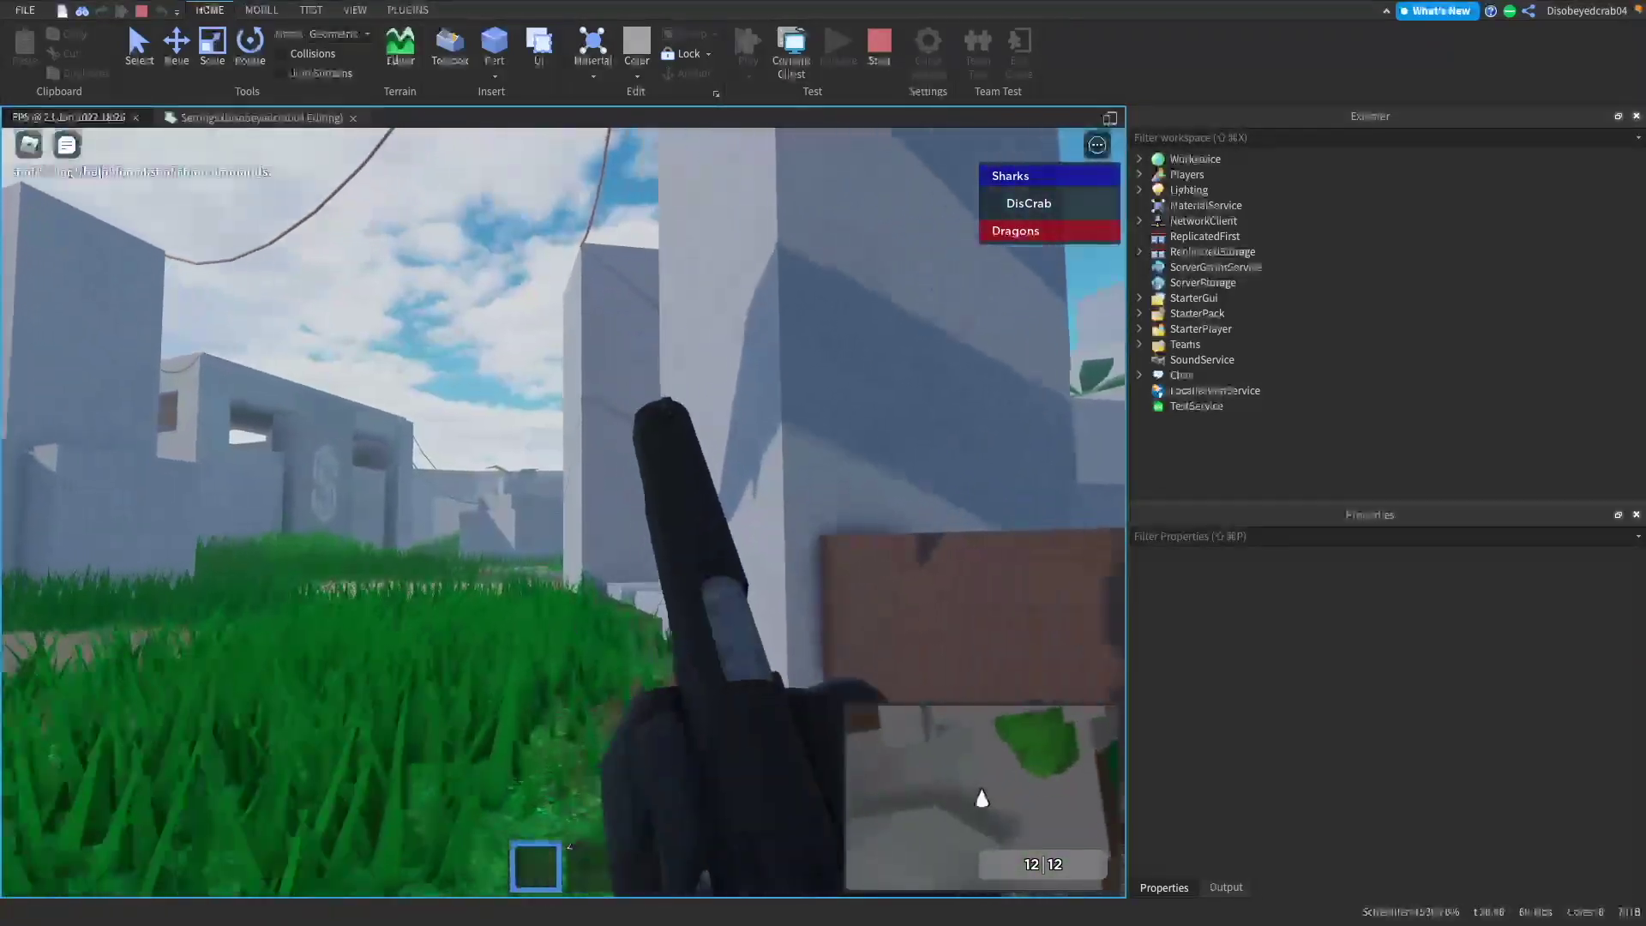
key("w")
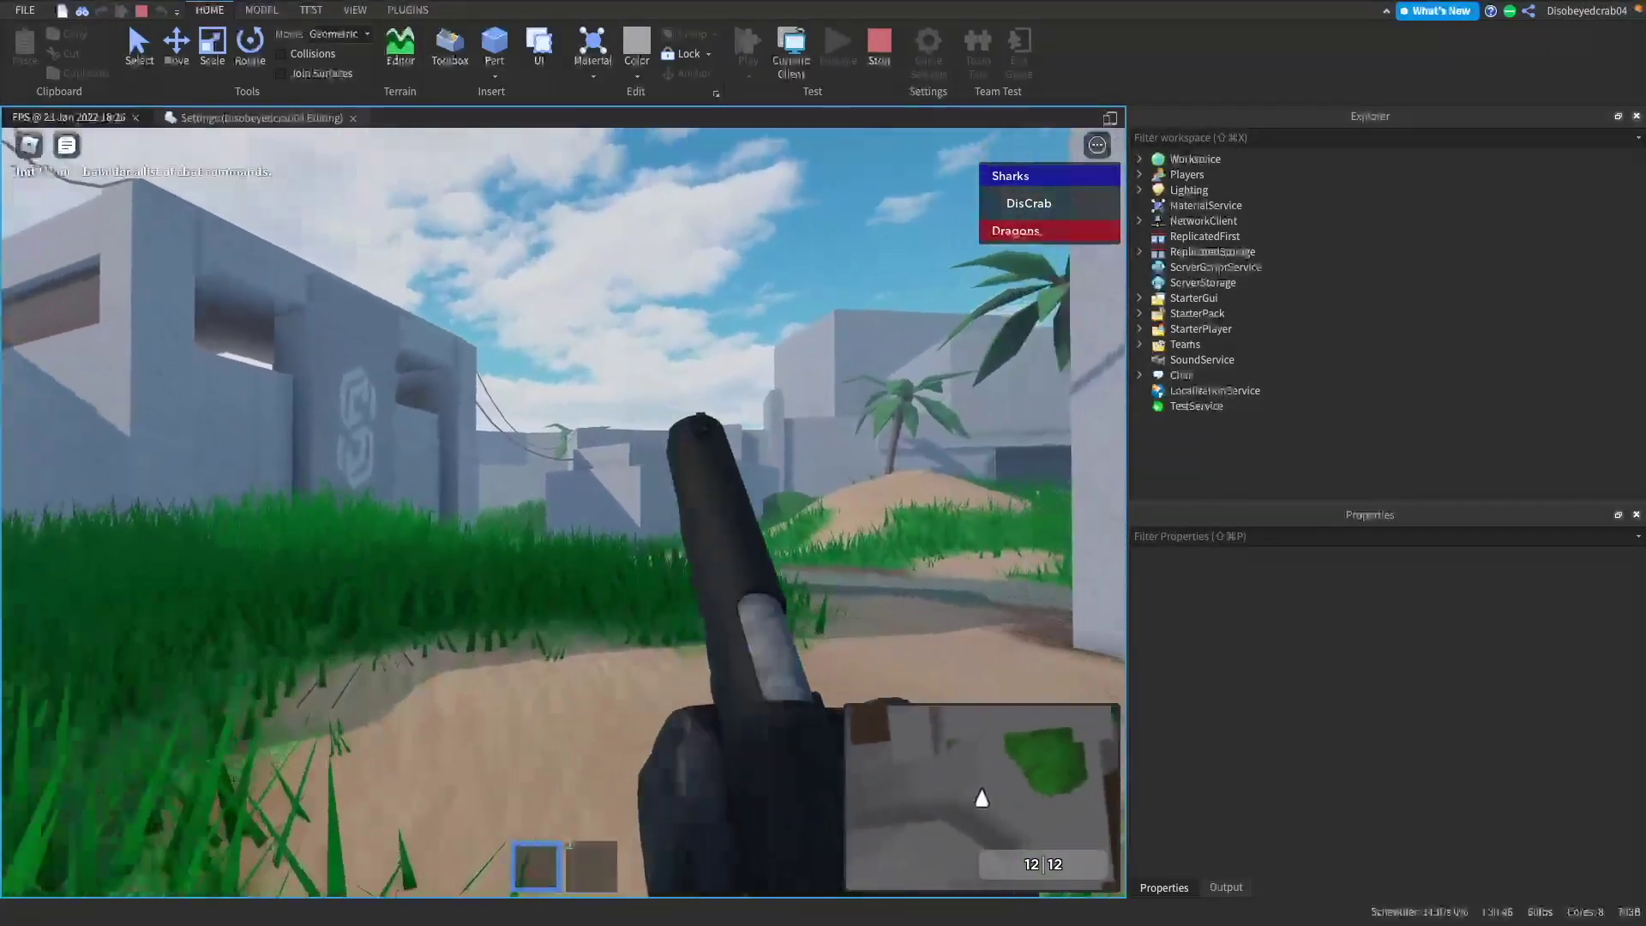
key("shift+F5")
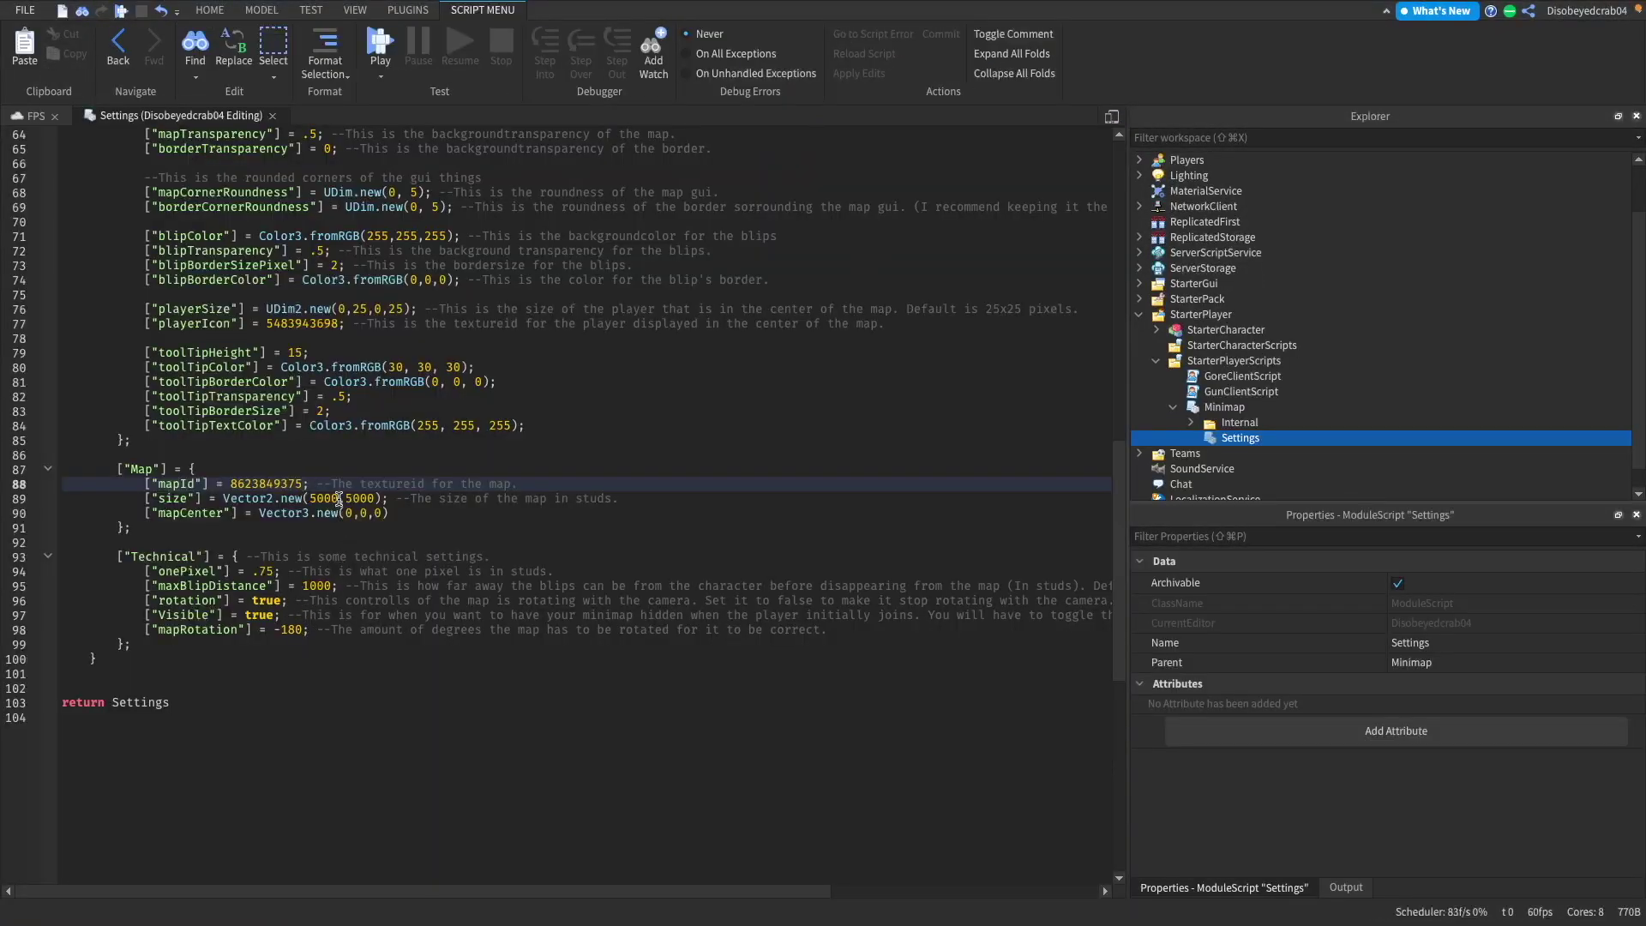
Open Ro-Render Remastered in the FPS place and copy its Center Position values, -201, 83, -212
left_click_drag(343, 512, 373, 517)
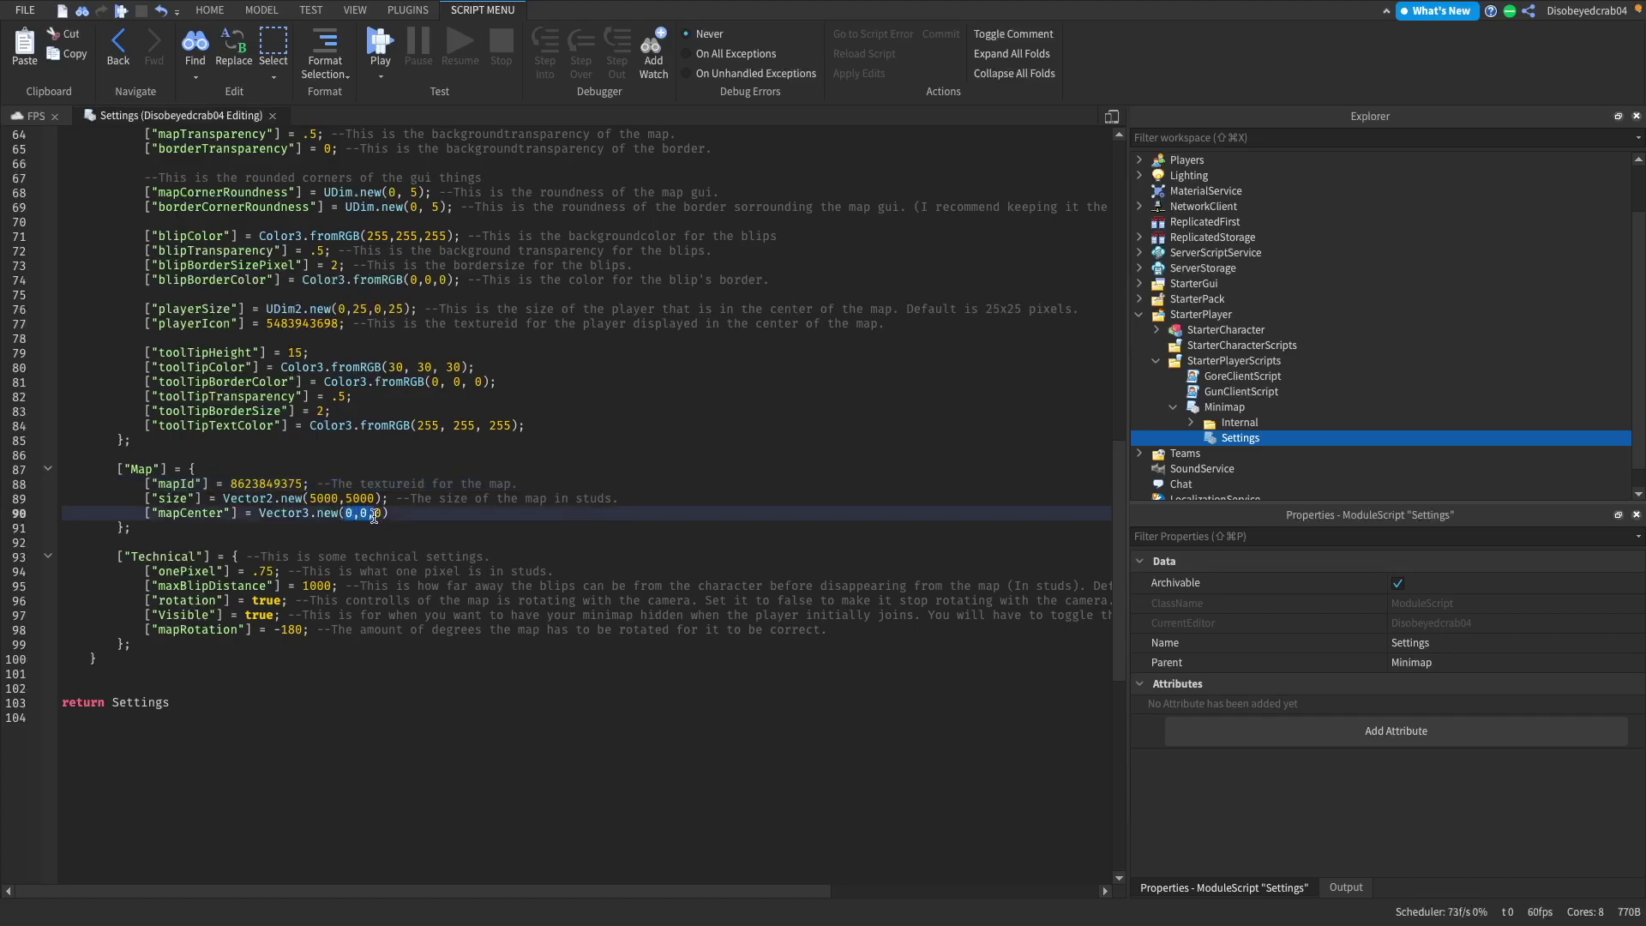
left_click(26, 117)
left_click(407, 9)
left_click(1371, 65)
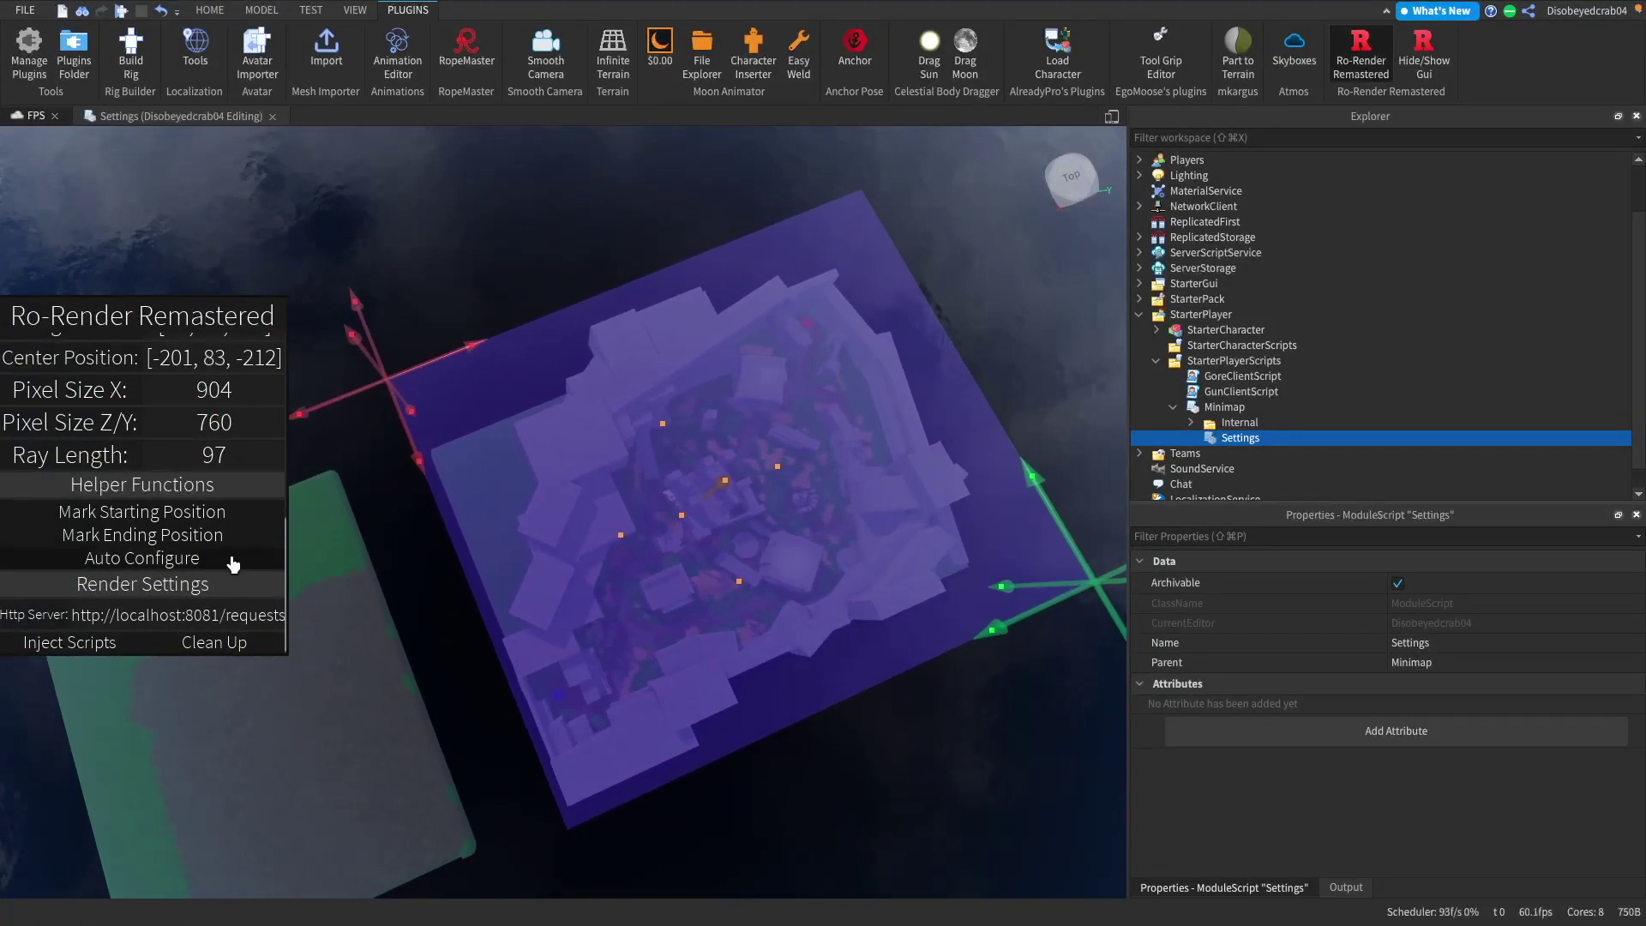
double_click(217, 358)
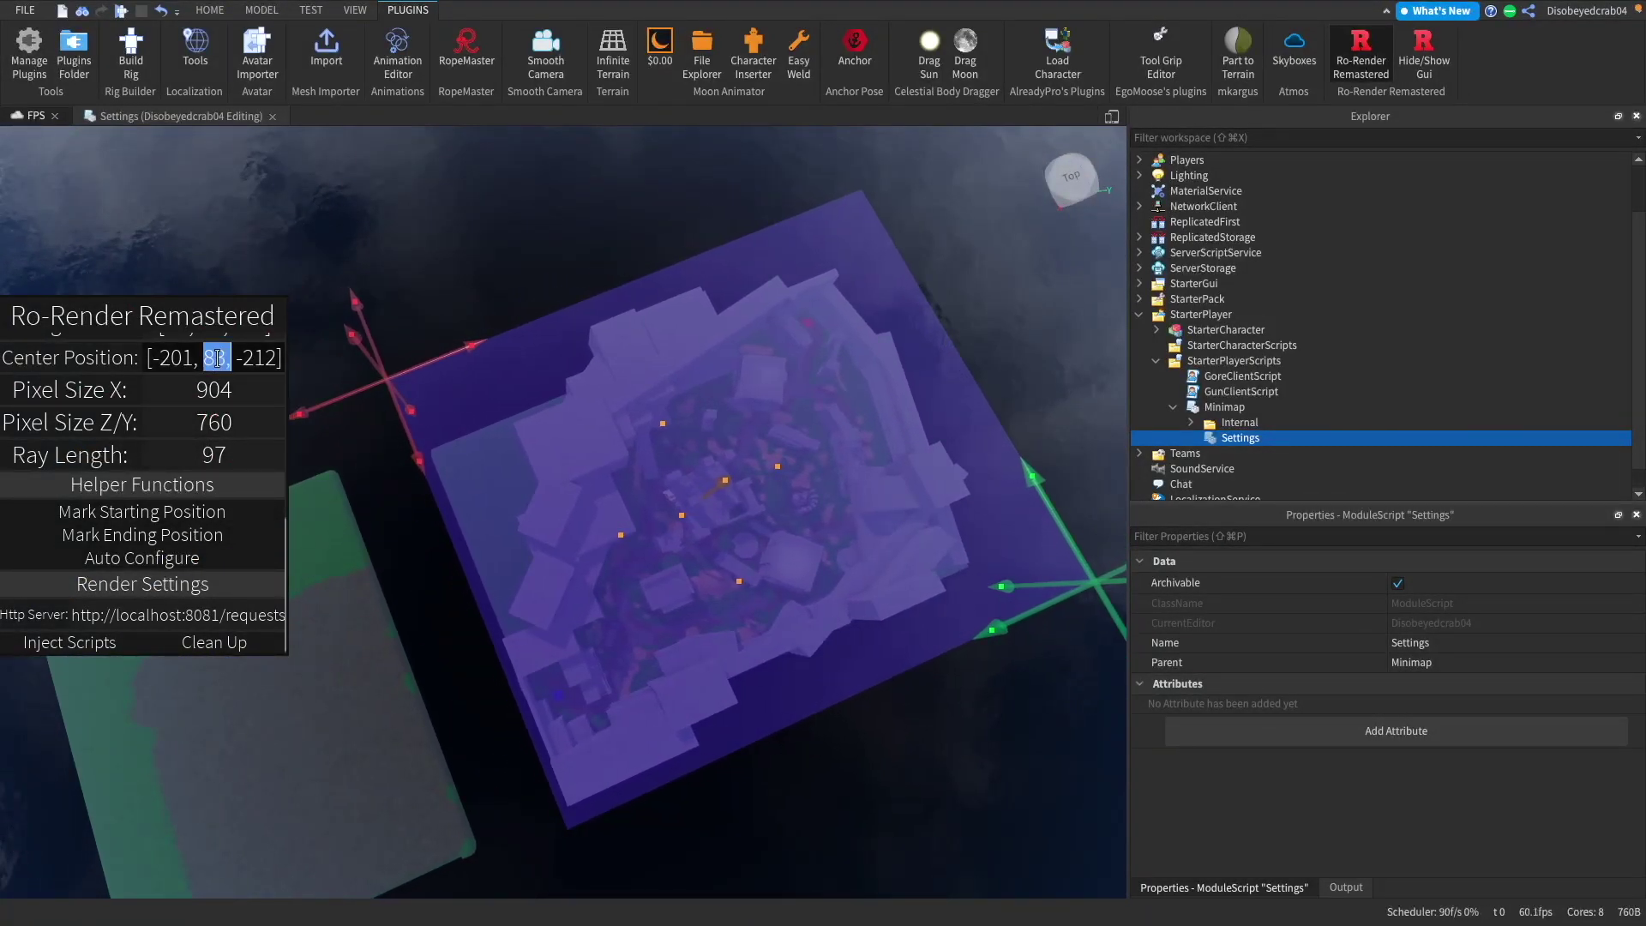
left_click_drag(277, 356, 153, 353)
key("ctrl+c")
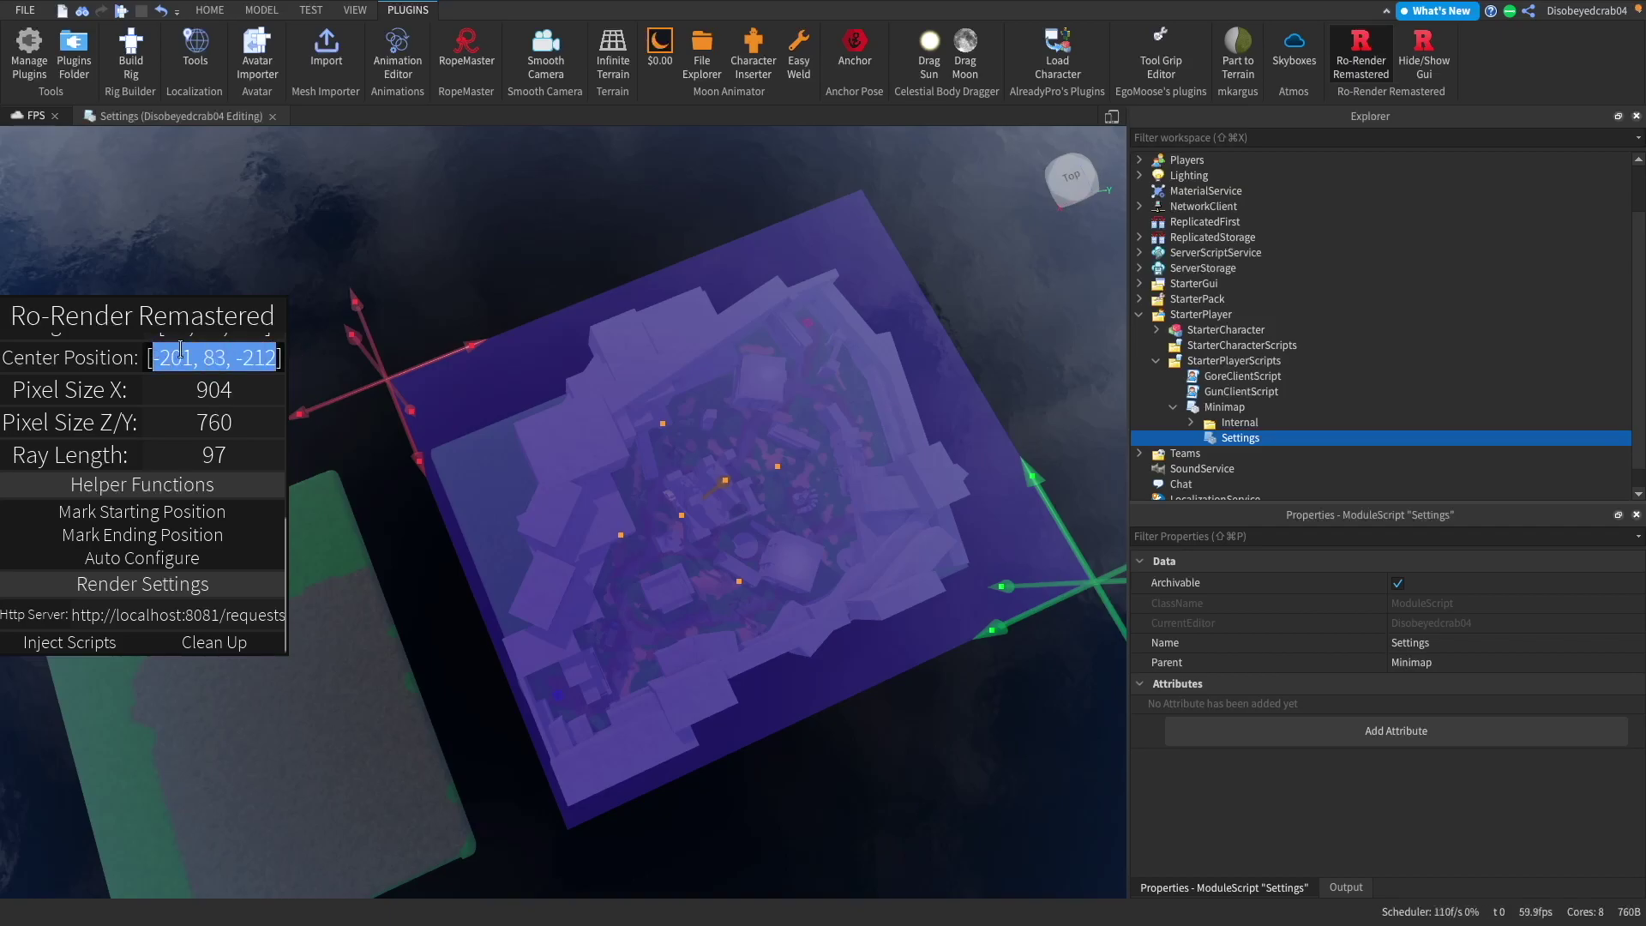
Replace the mapCenter vector's coordinates in the Minimap's Settings script with the copied centre position, -201, 83, -212
double_click(1200, 439)
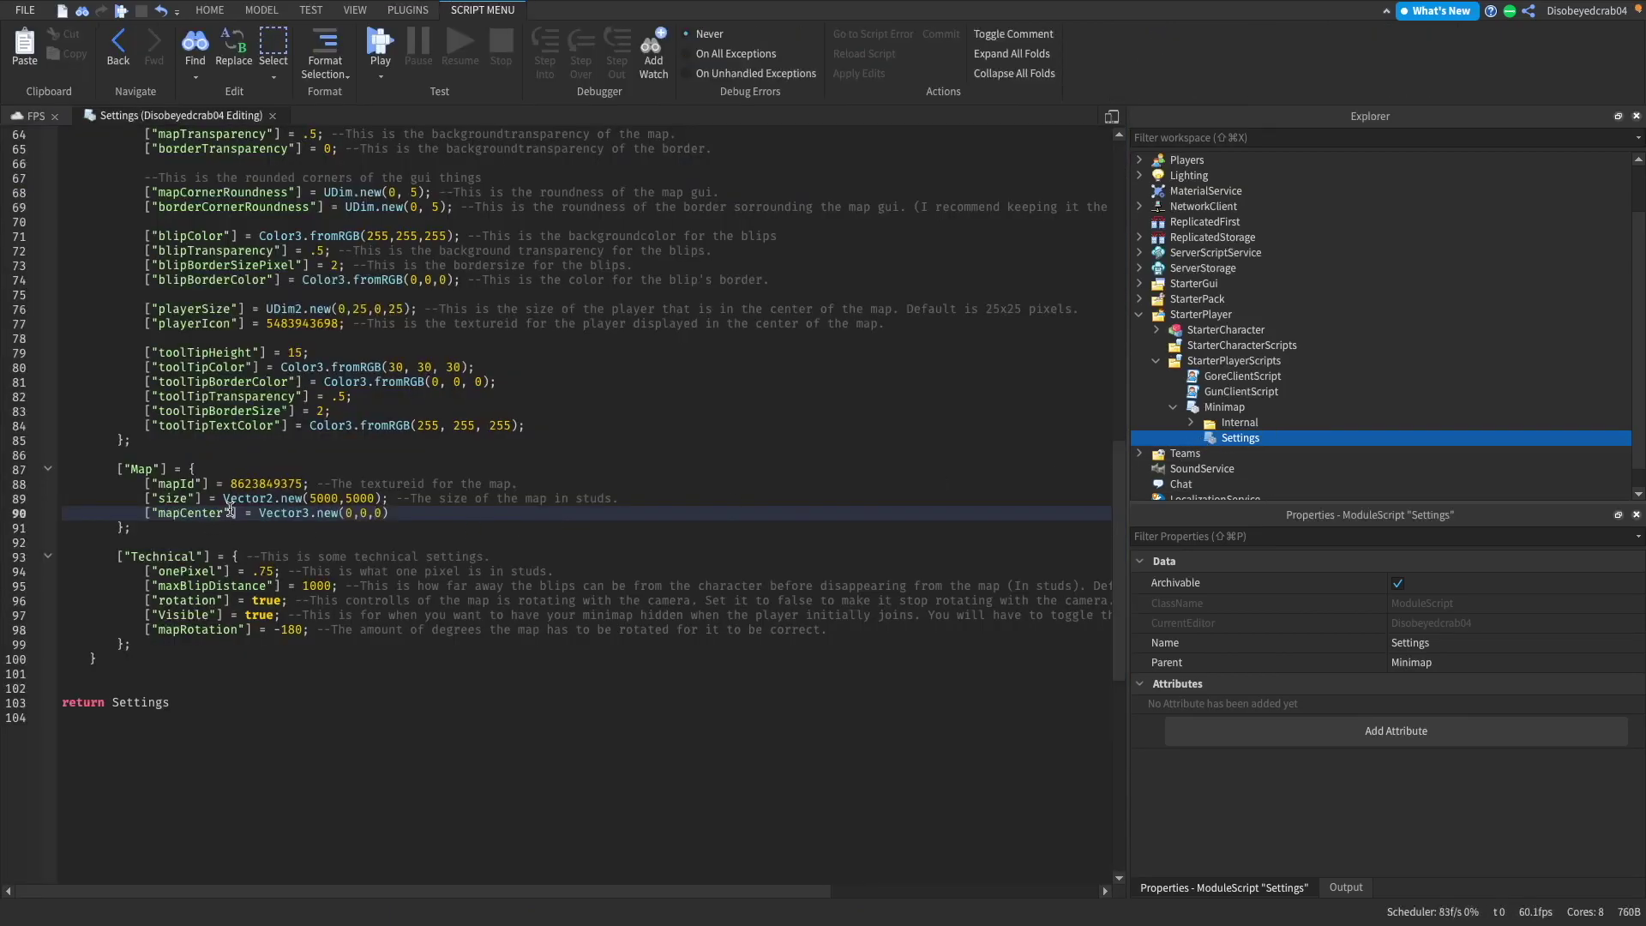
left_click_drag(388, 512, 359, 509)
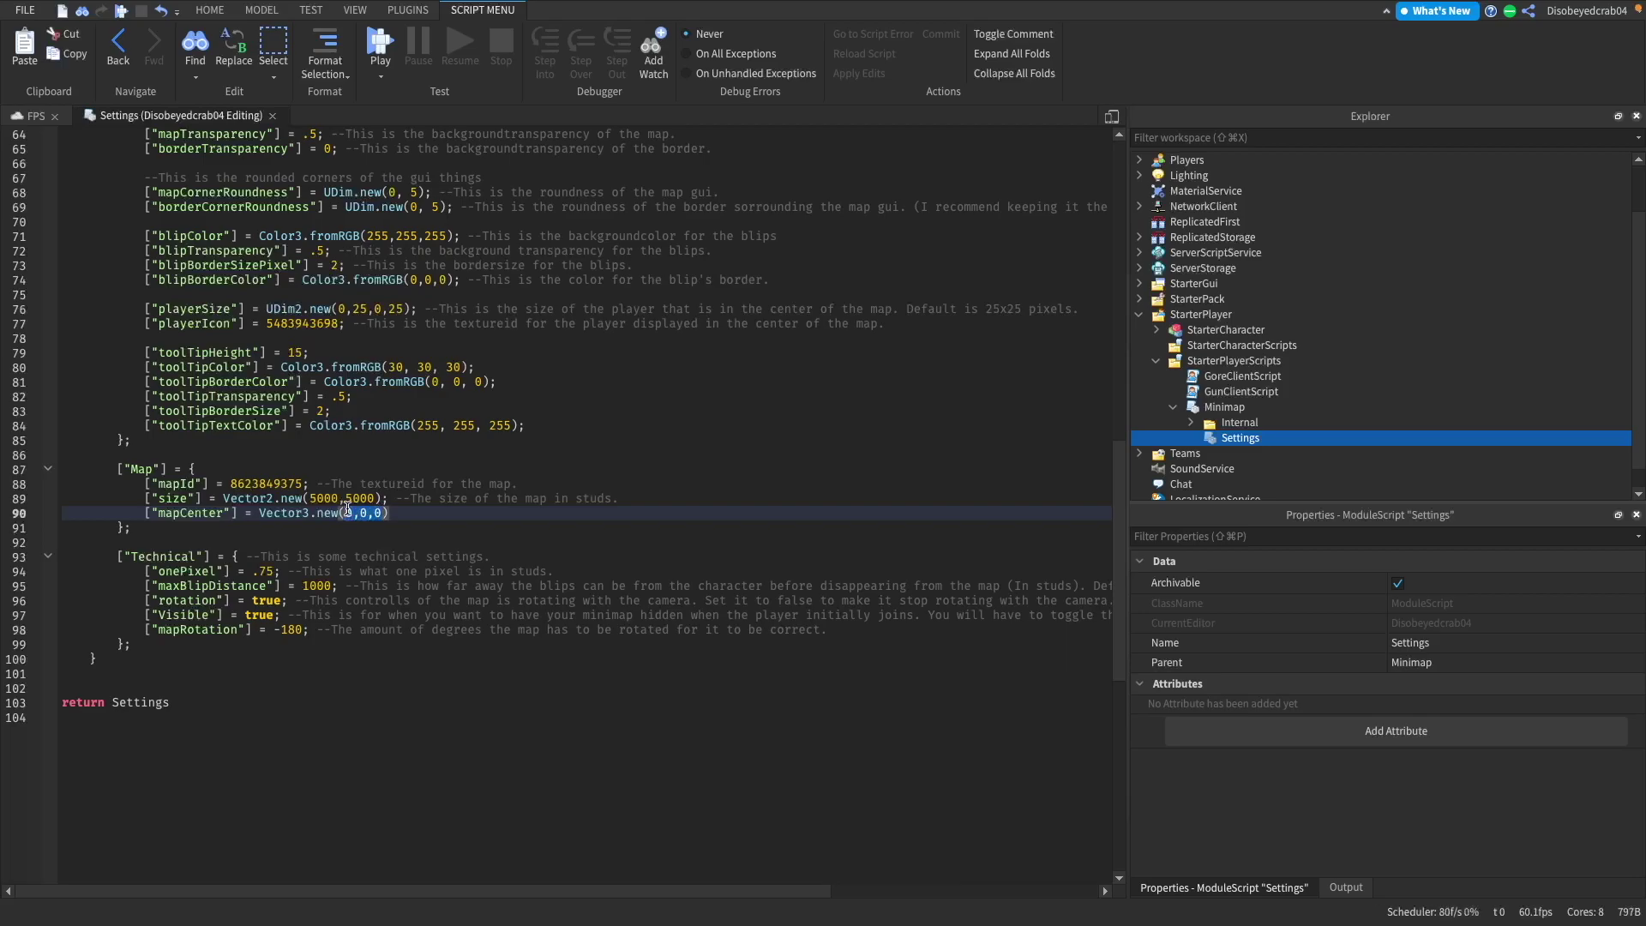
key("ctrl+v")
left_click(364, 485)
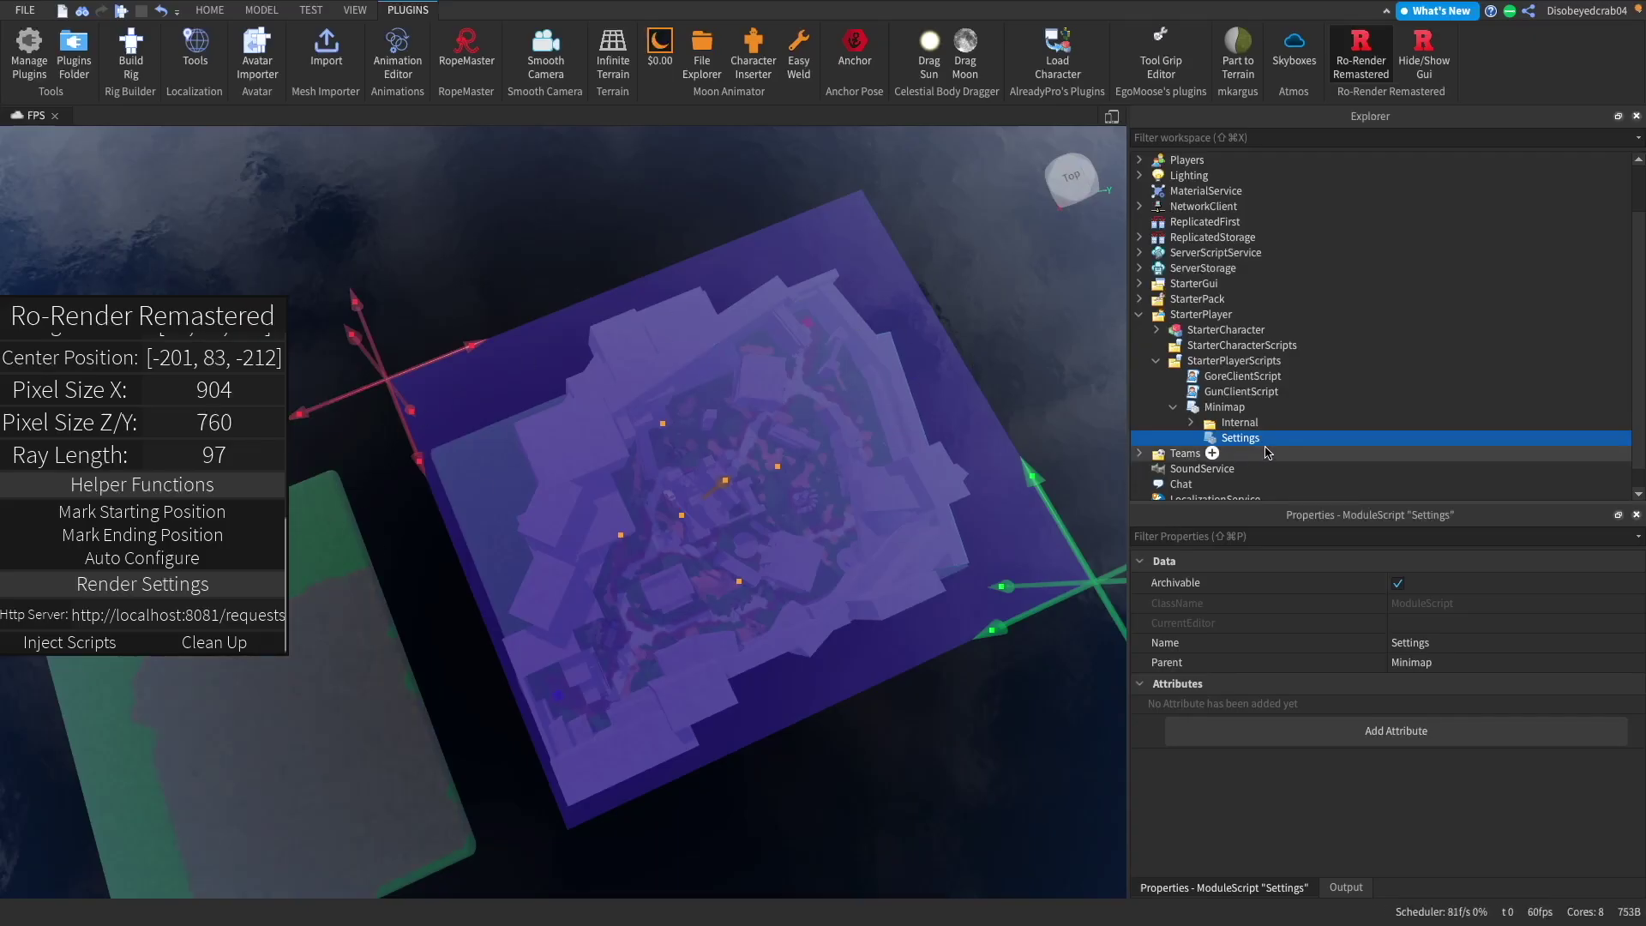
Redisplay the Ro-Render area over the map from above and insert a new part into the place
scroll(260, 353, "up", 5)
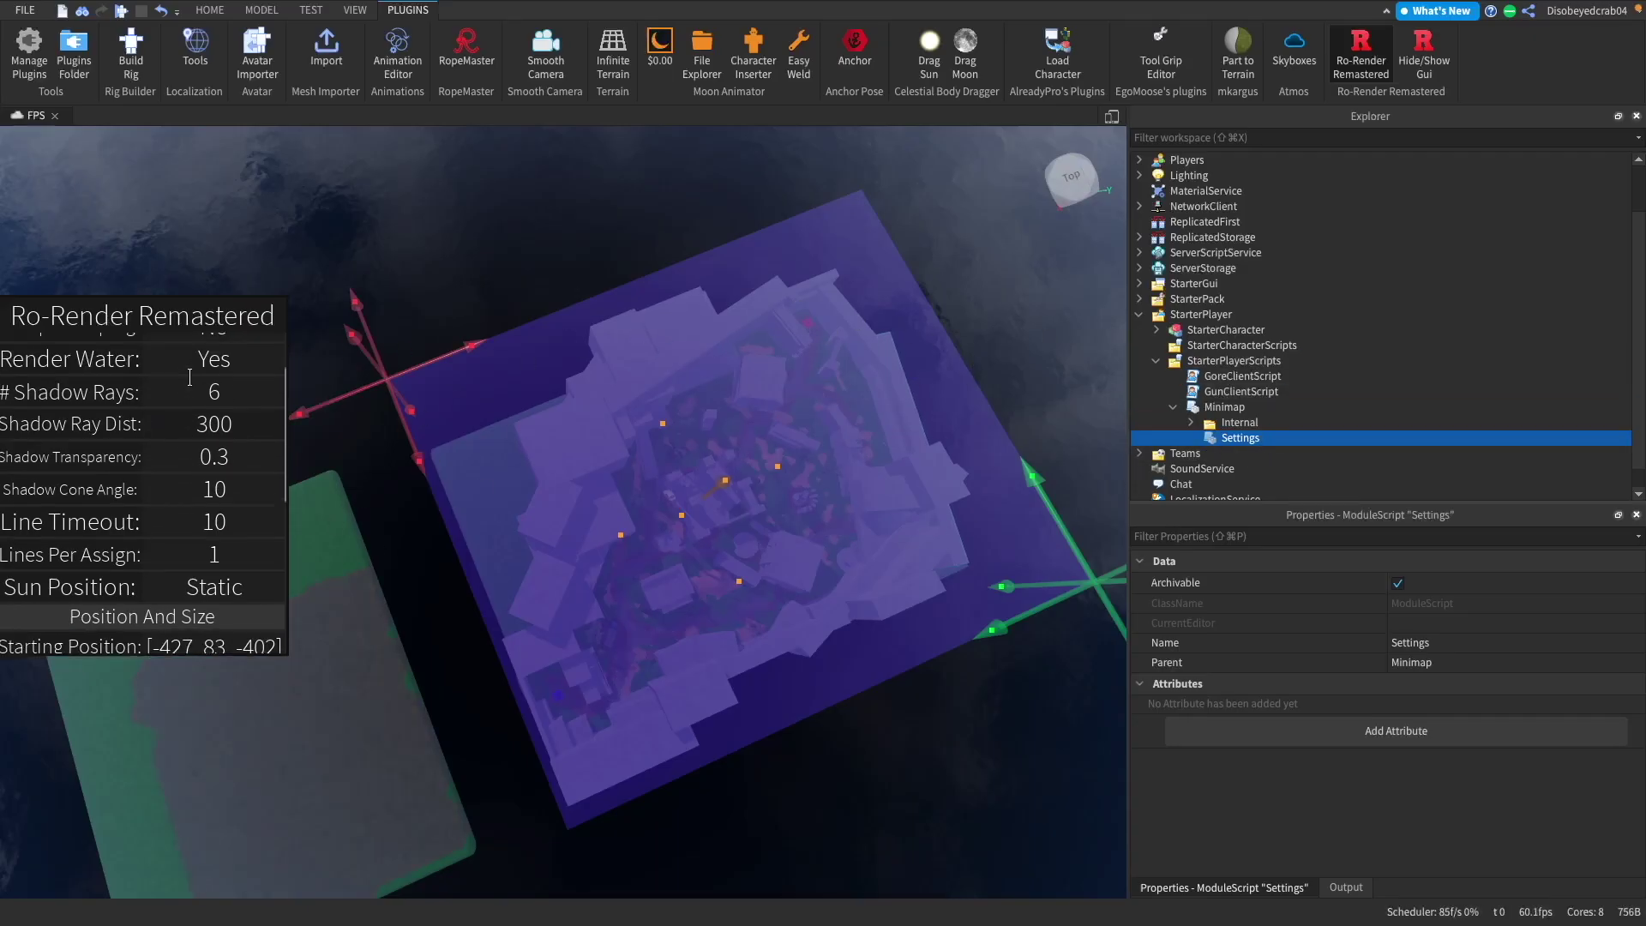
left_click(1355, 52)
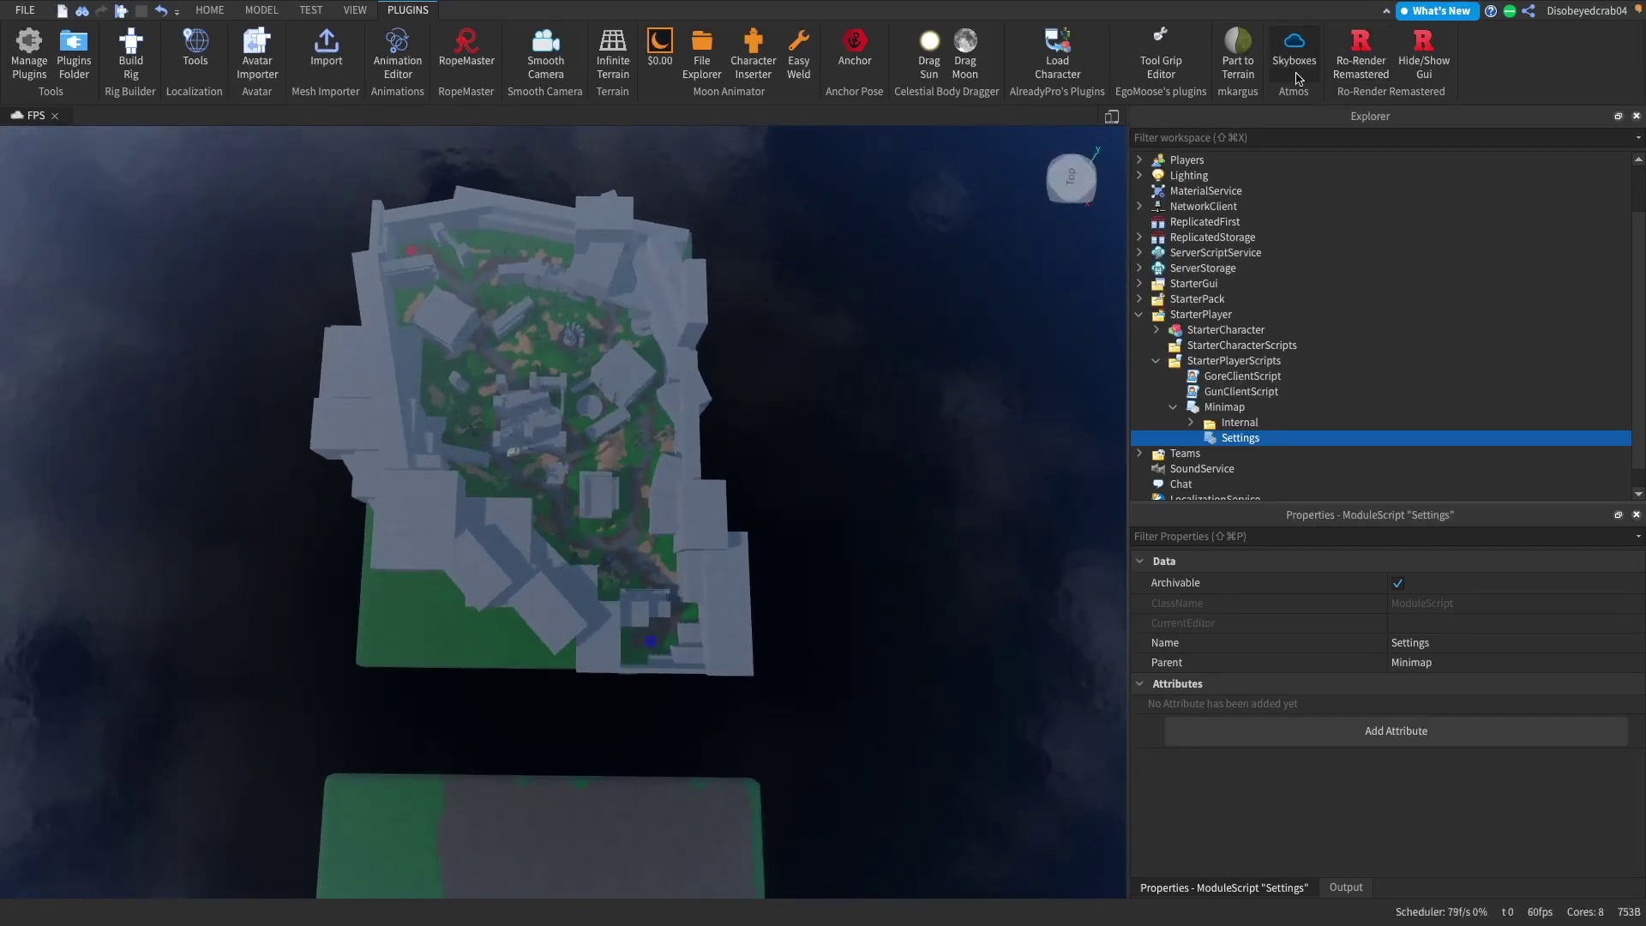
left_click(1361, 50)
left_click(210, 11)
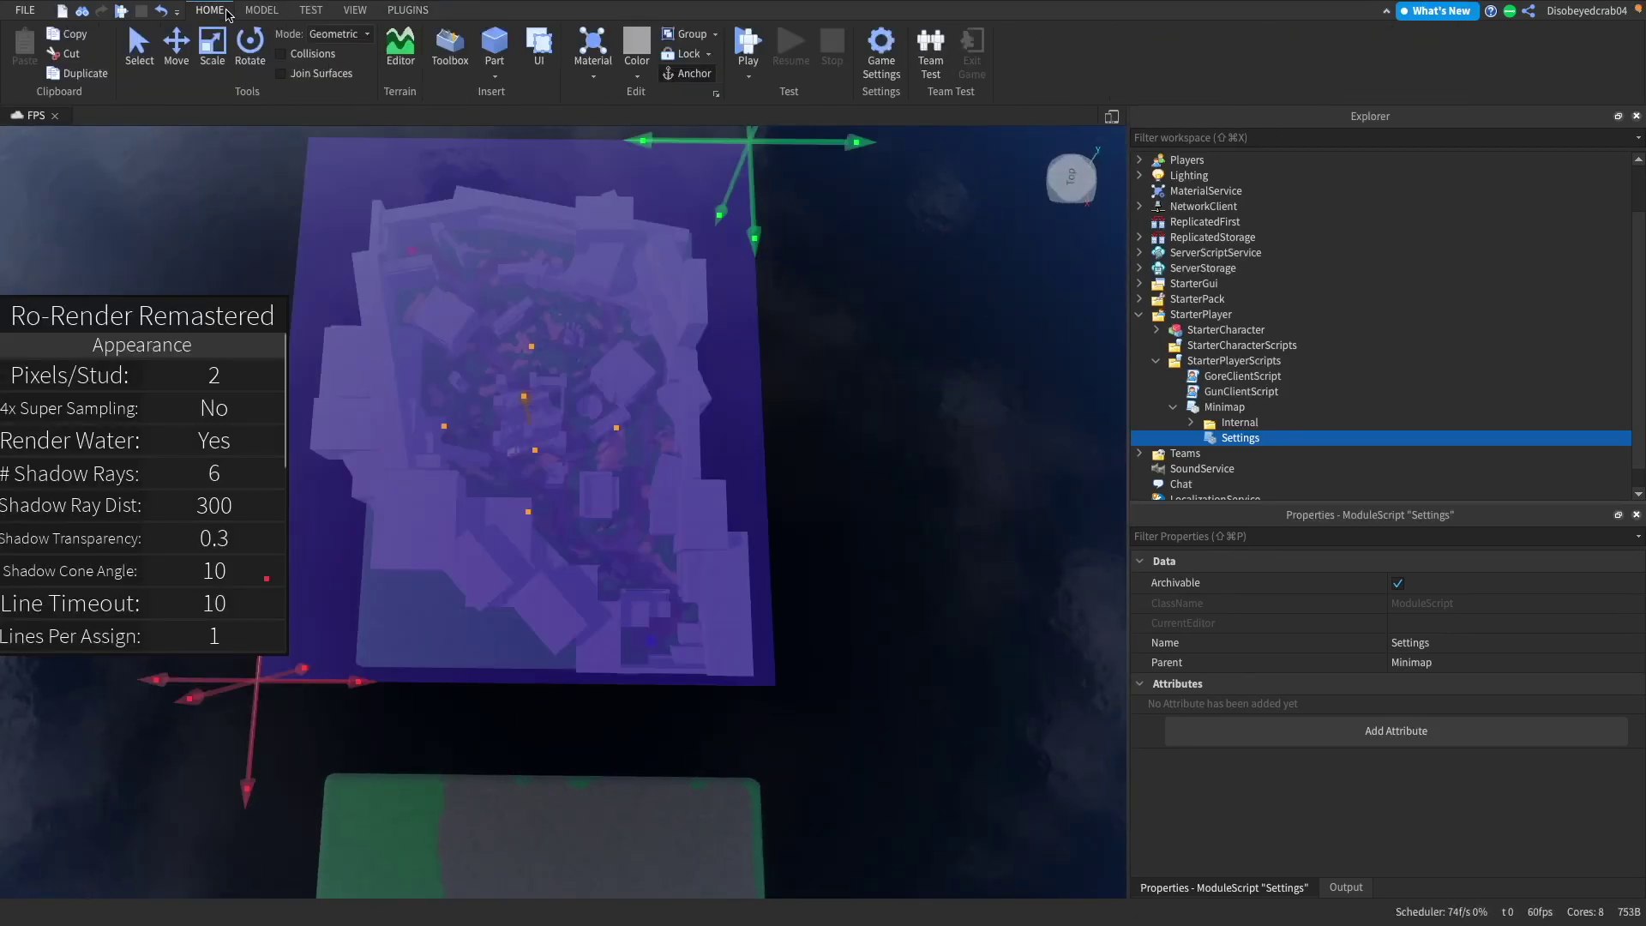
left_click(511, 37)
left_click(151, 58)
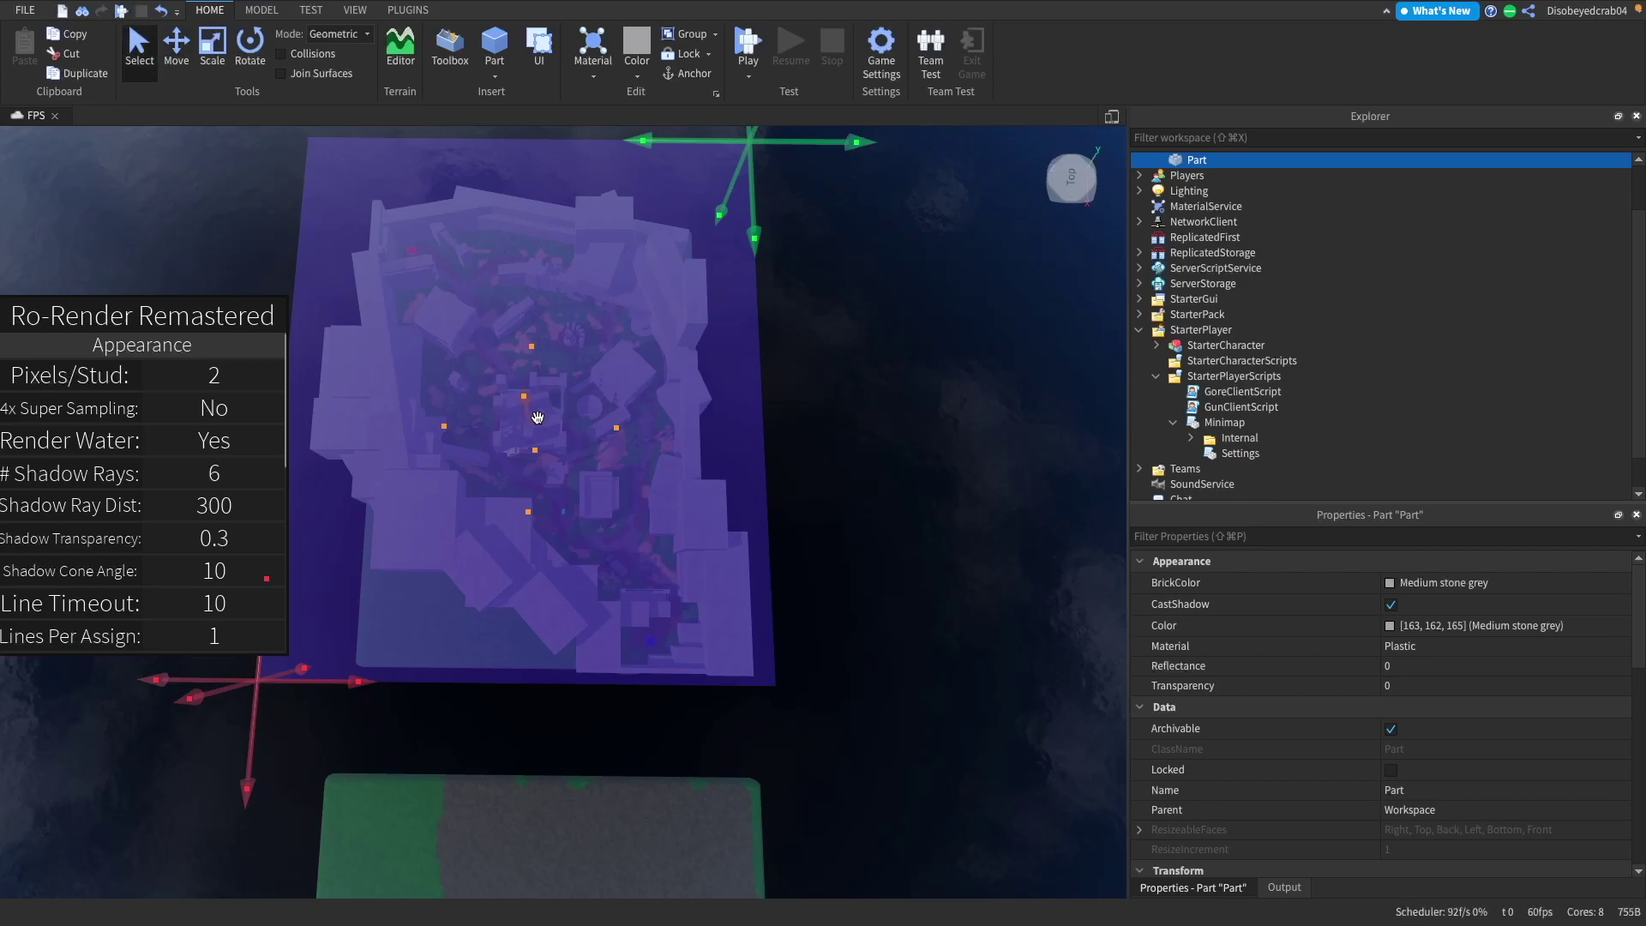
Move the new part up and out to a corner of the Ro-Render area on the map's edge
left_click(174, 53)
right_click_drag(677, 514, 790, 558)
key("w")
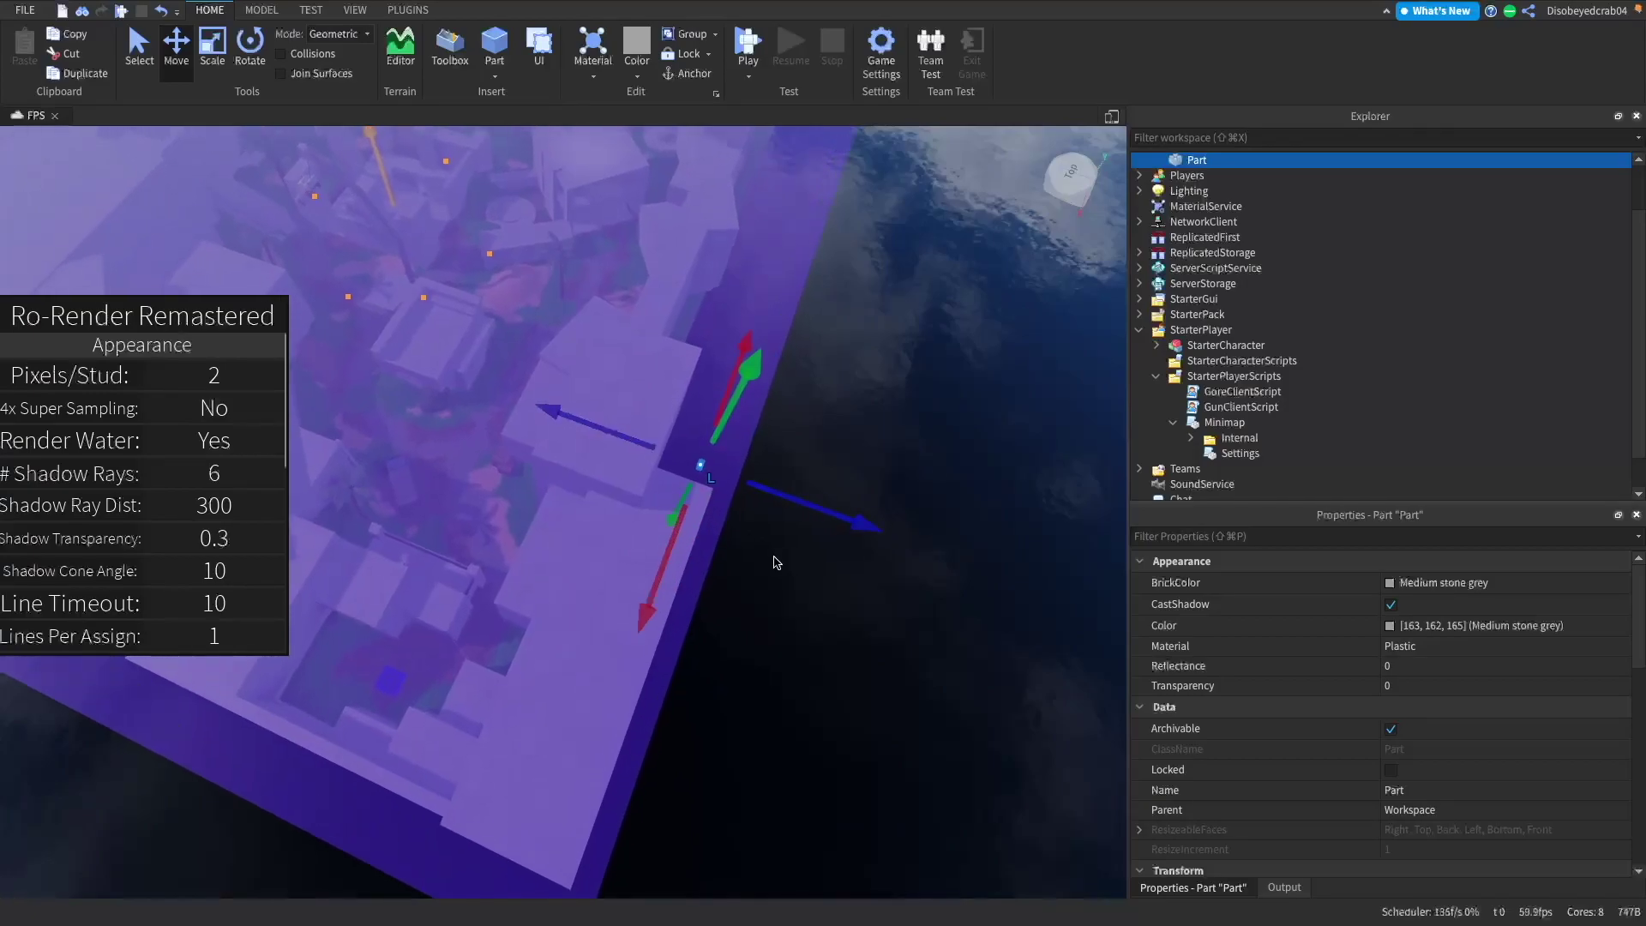
right_click_drag(676, 526, 643, 596)
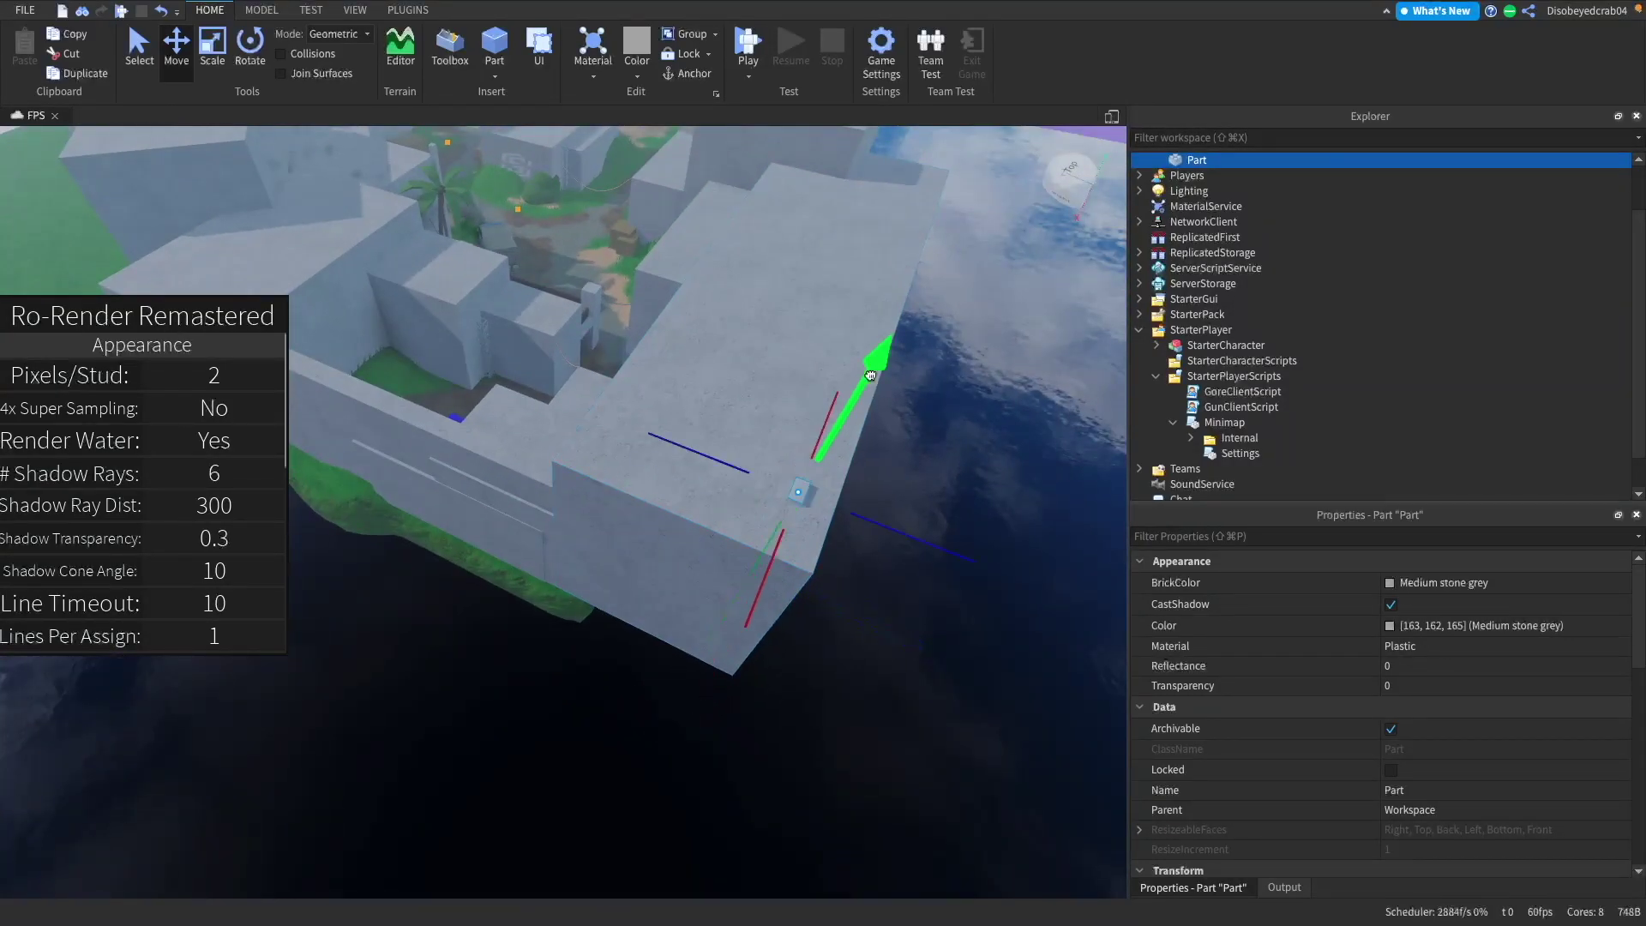
left_click_drag(900, 317, 894, 329)
left_click_drag(830, 449, 804, 553)
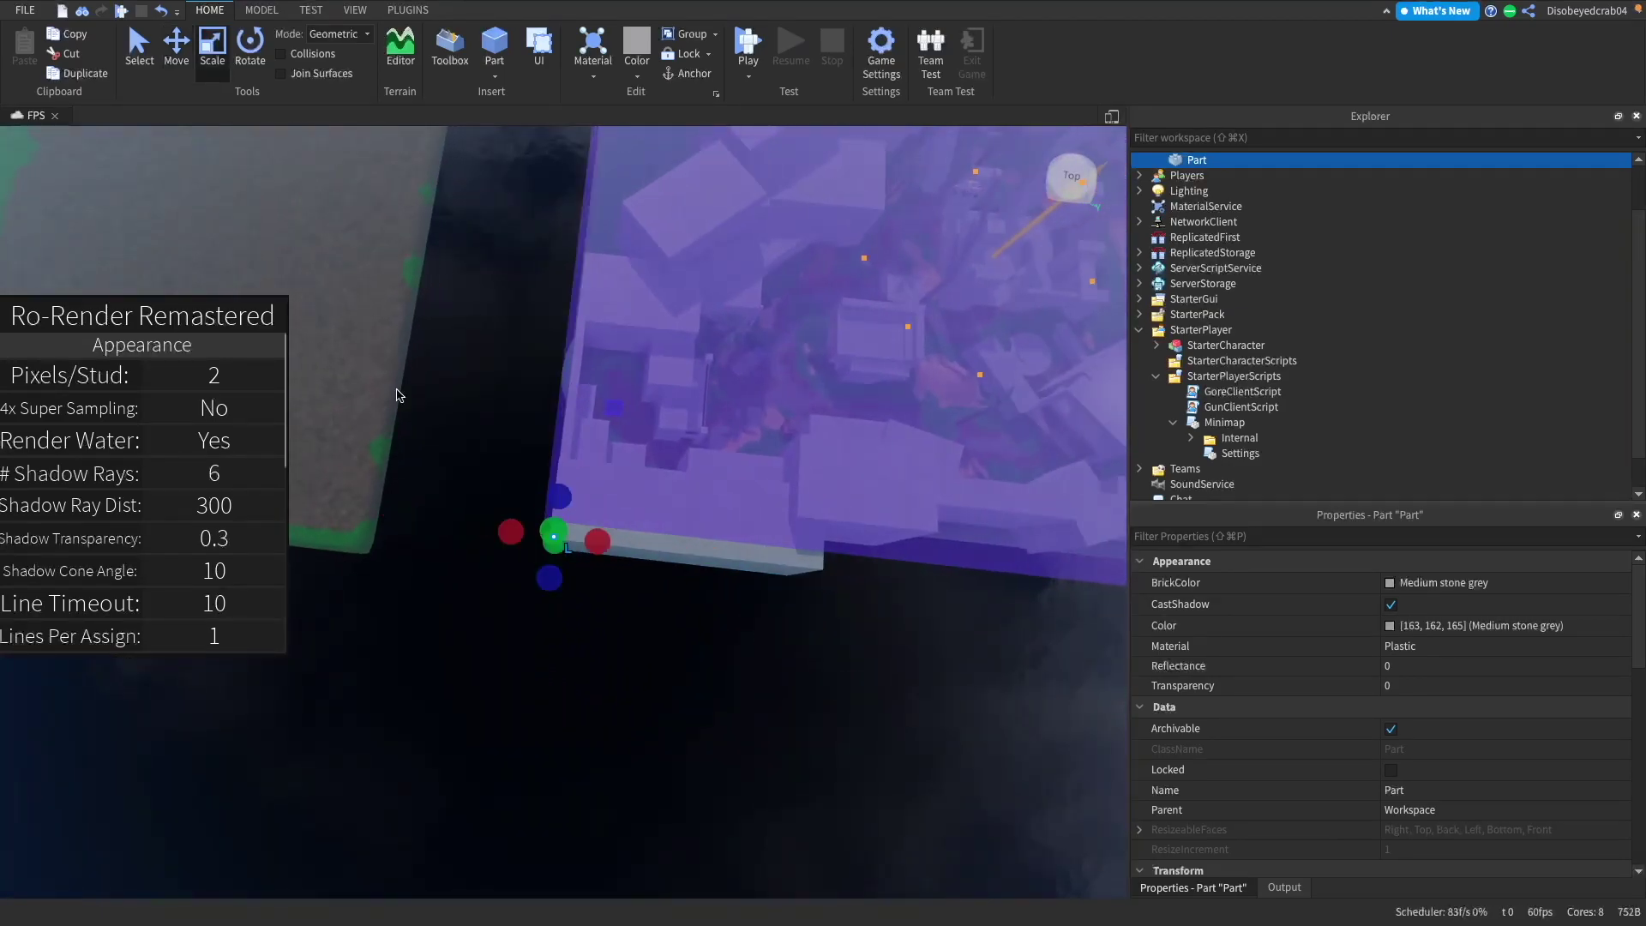
Scale the part across the whole Ro-Render area, to about 451 by 380 studs and about 74 studs high
right_click_drag(397, 394, 893, 358)
left_click_drag(893, 358, 672, 423)
right_click_drag(672, 423, 678, 386)
Copy the part's Size value, 451, 74.093, 380.185, and delete the part from the Workspace
scroll(1458, 665, "down", 4)
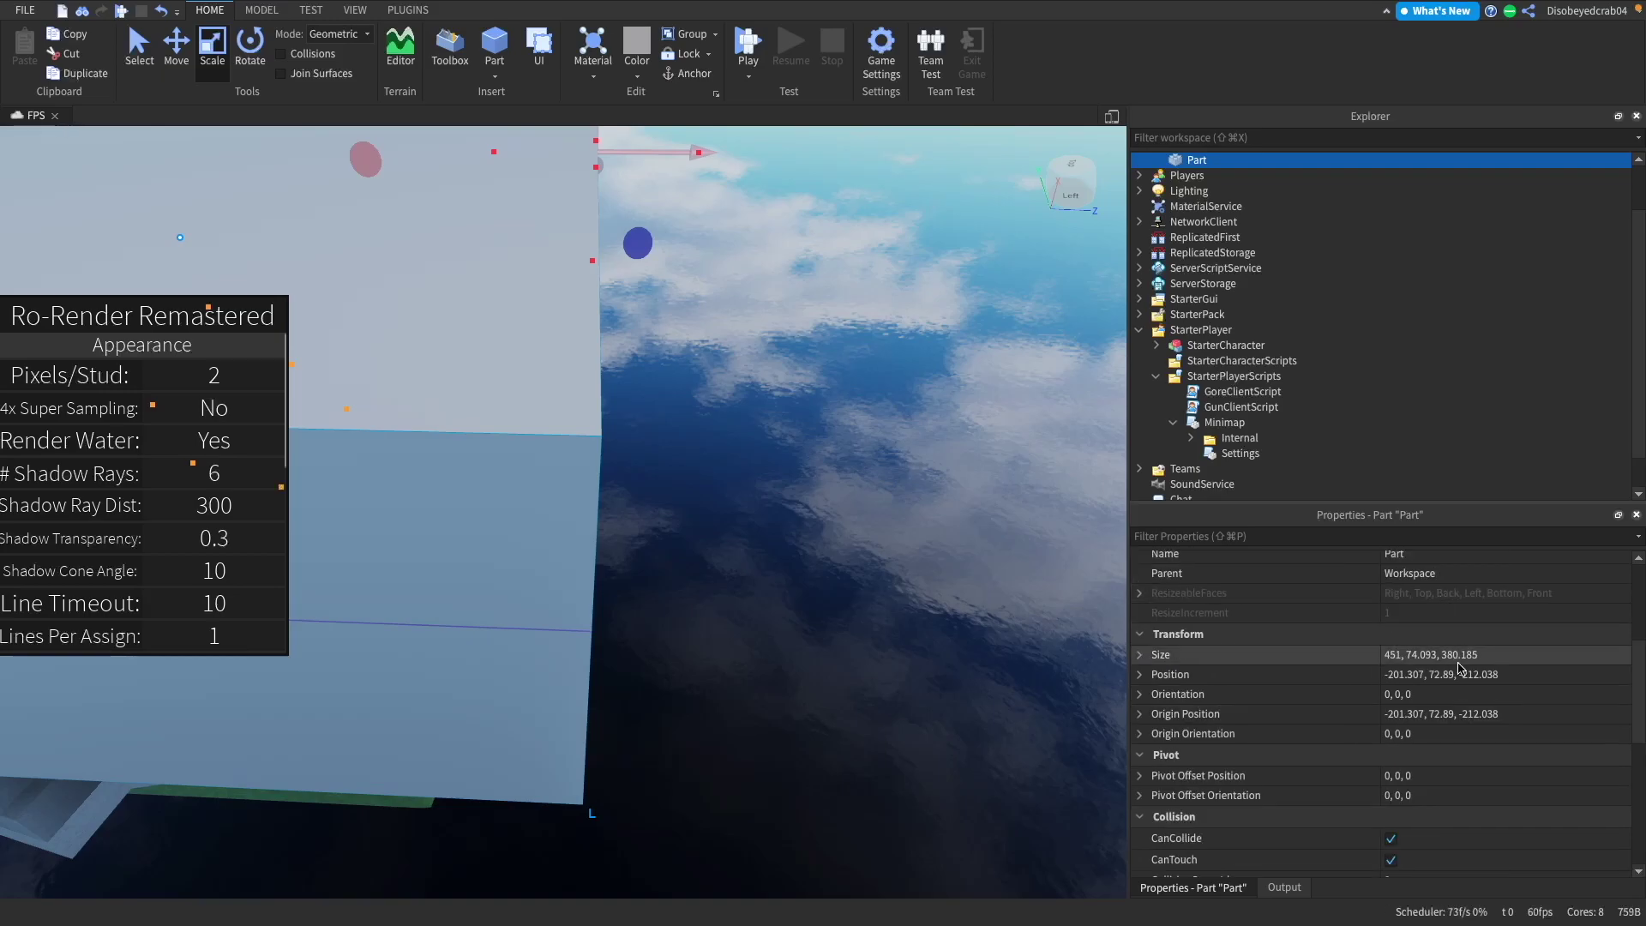
left_click(1491, 677)
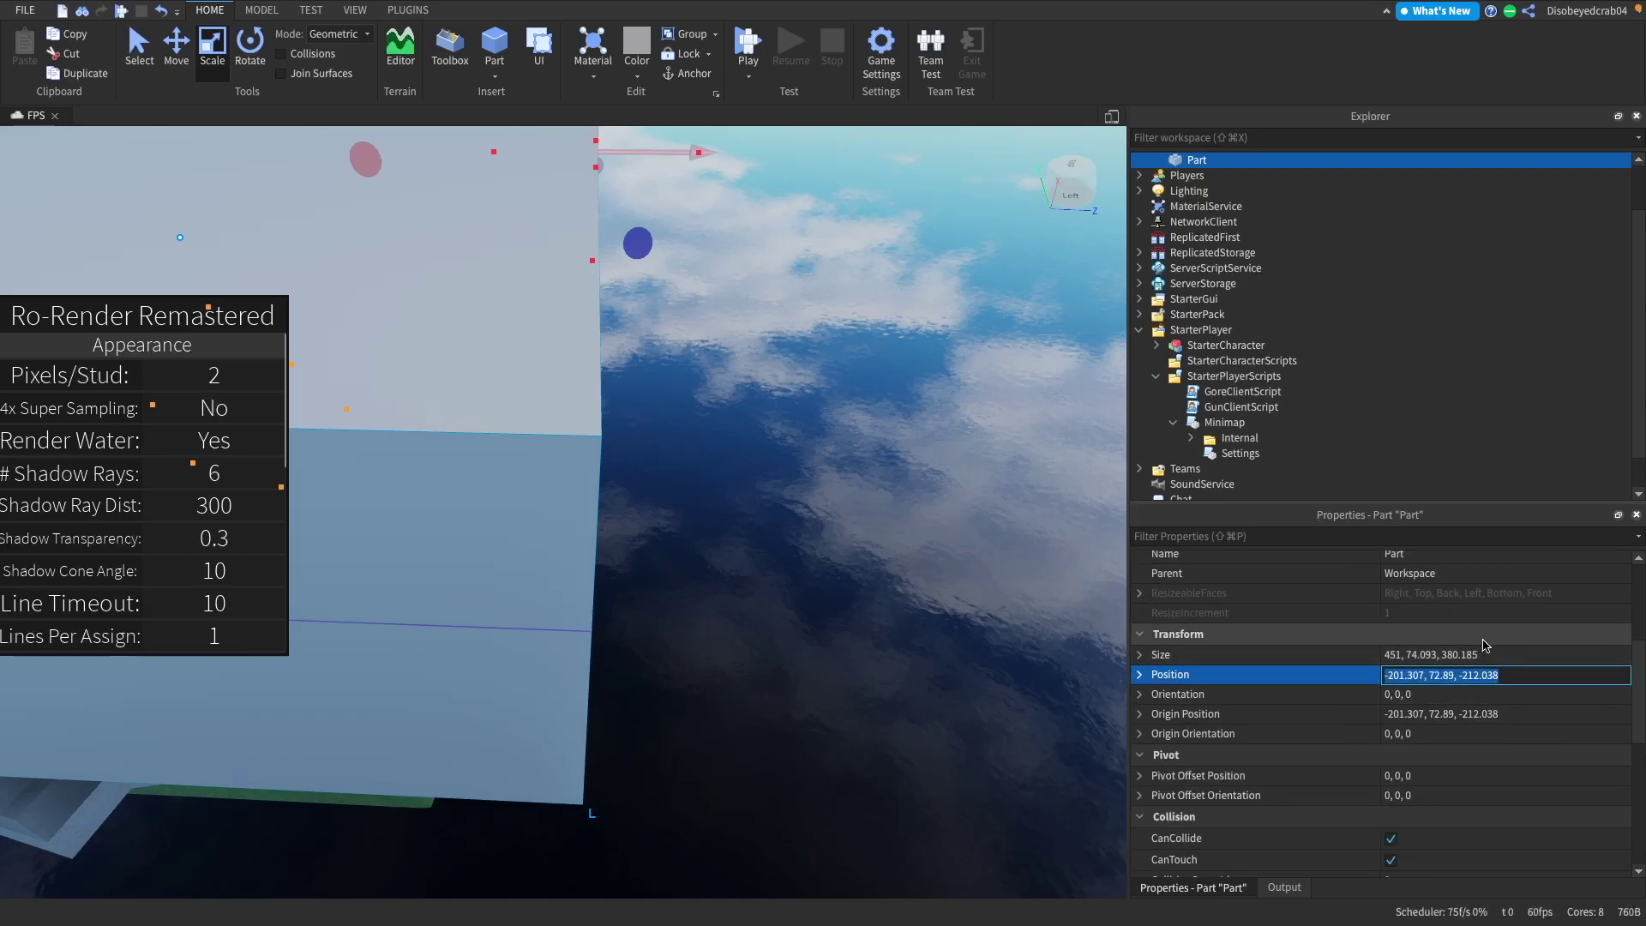
left_click(1492, 654)
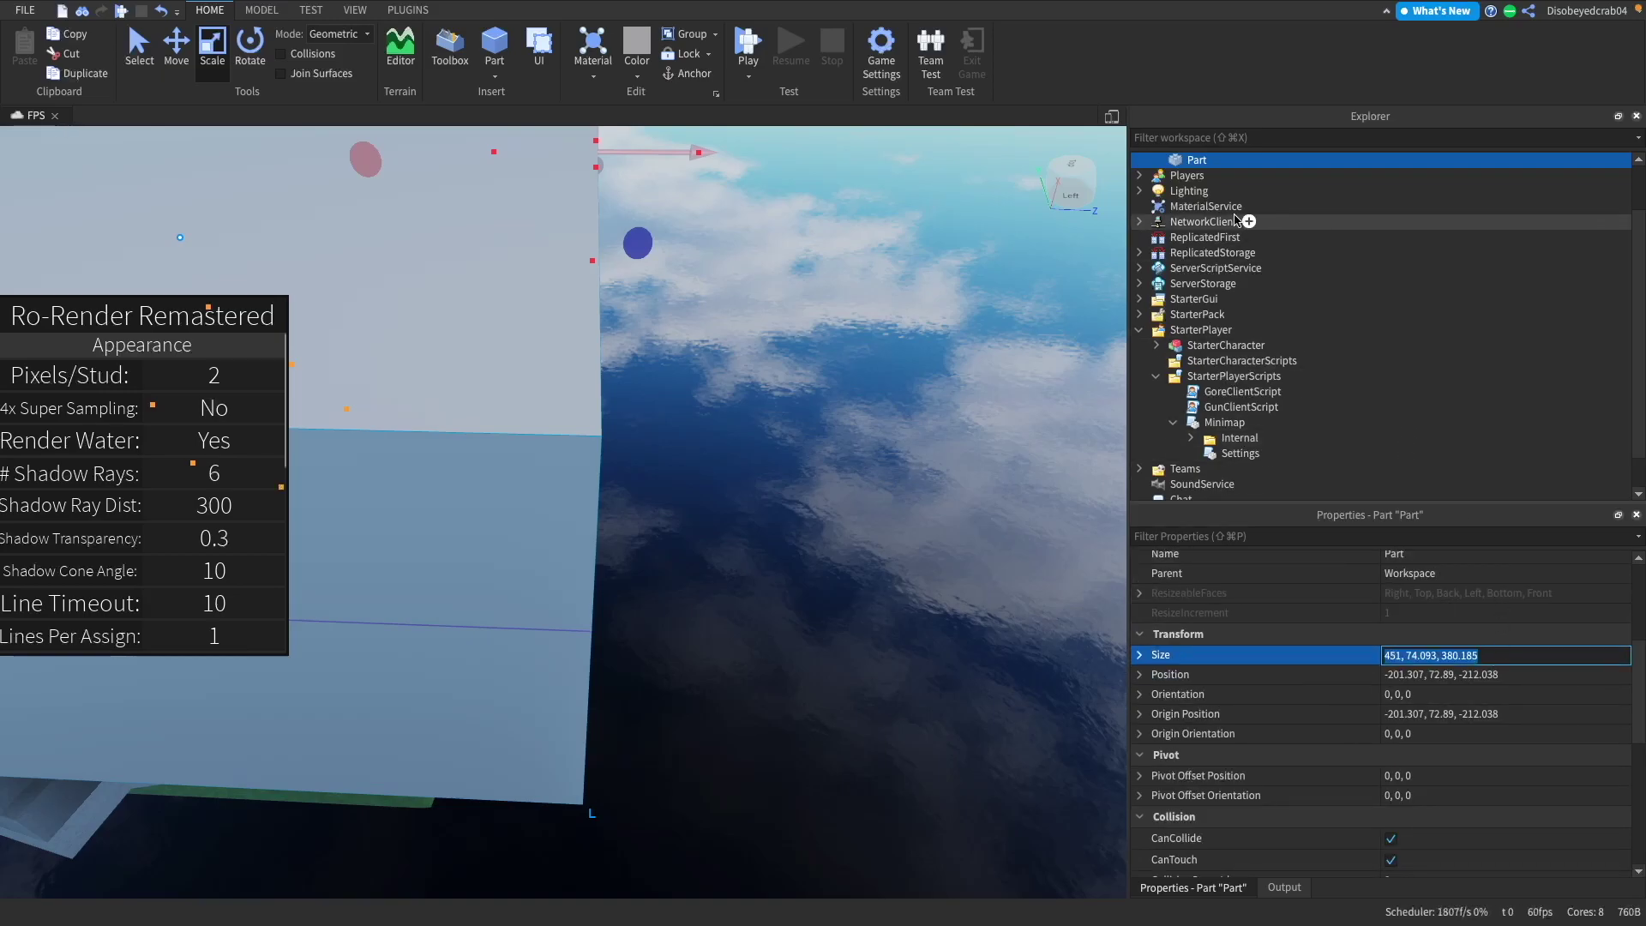
left_click(1181, 163)
Paste the copied size into the size vector of the Minimap's Settings script and remove its height value, leaving 451, 380.185
scroll(1217, 283, "down", 1)
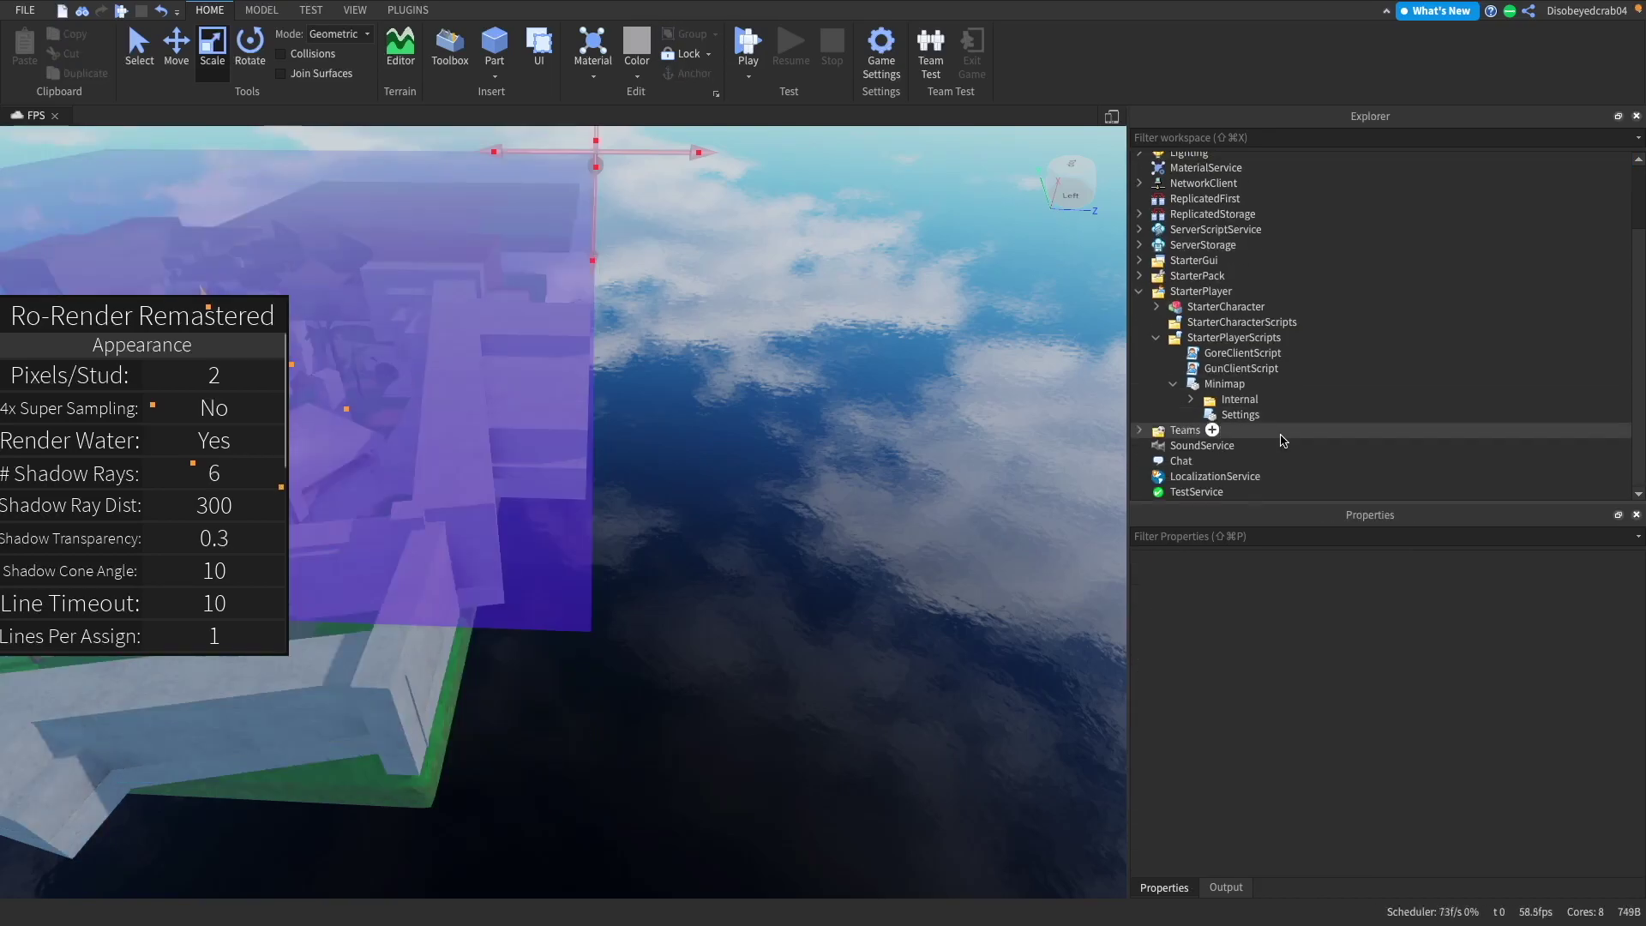
double_click(1241, 414)
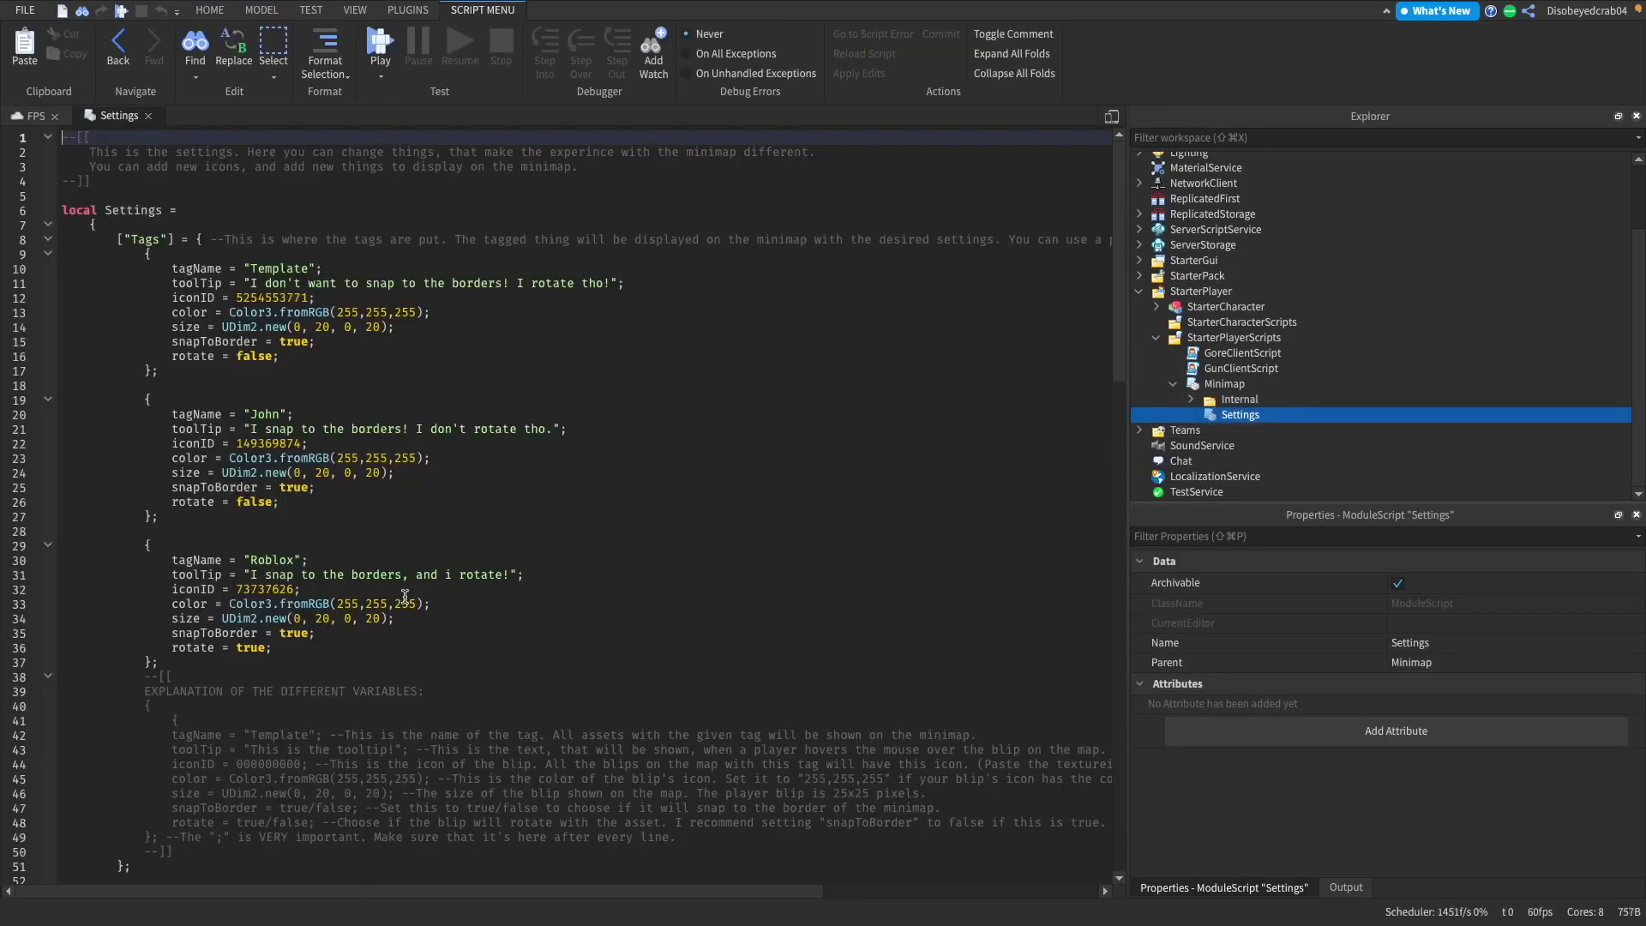
scroll(404, 595, "down", 20)
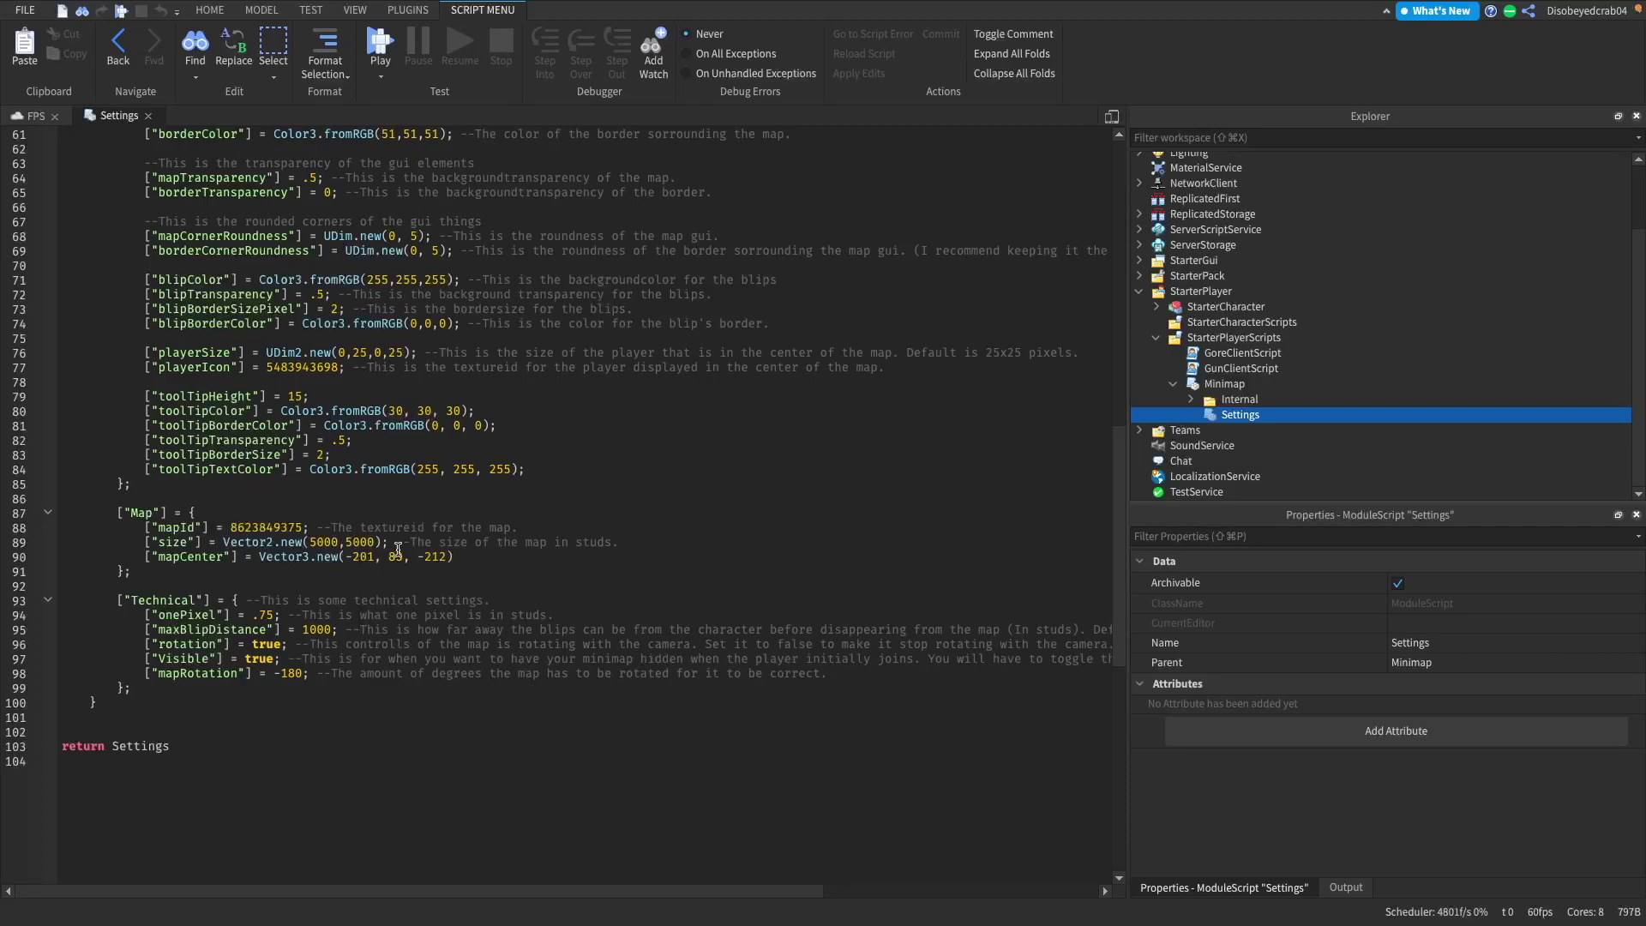
double_click(345, 541)
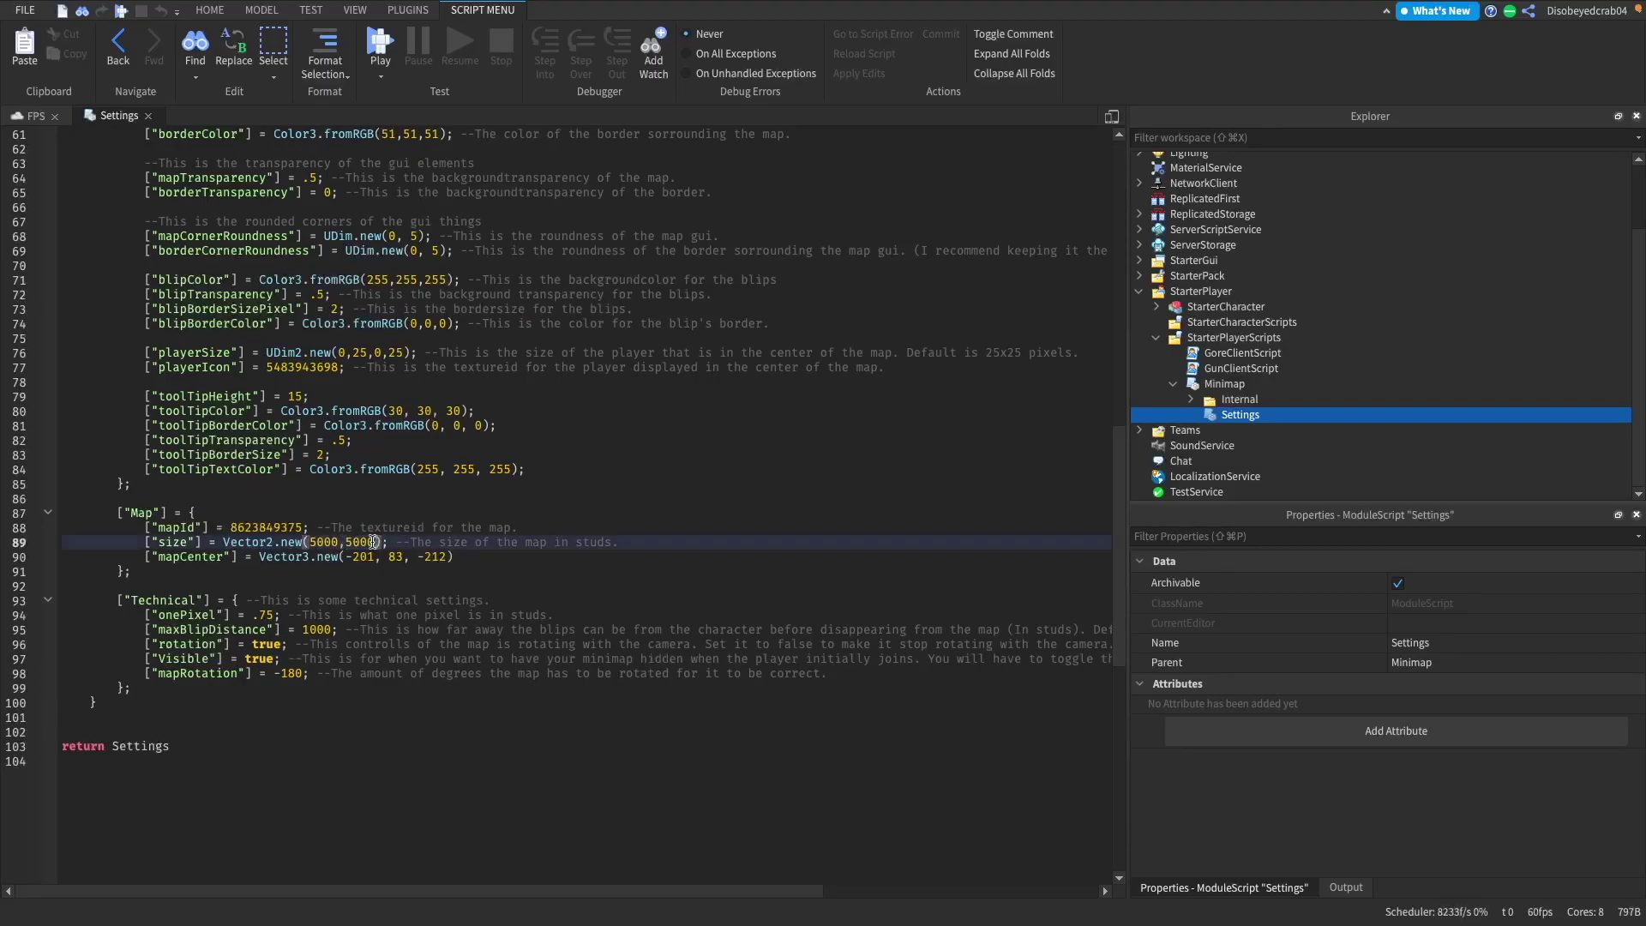
type("451, 74.093, 388.185")
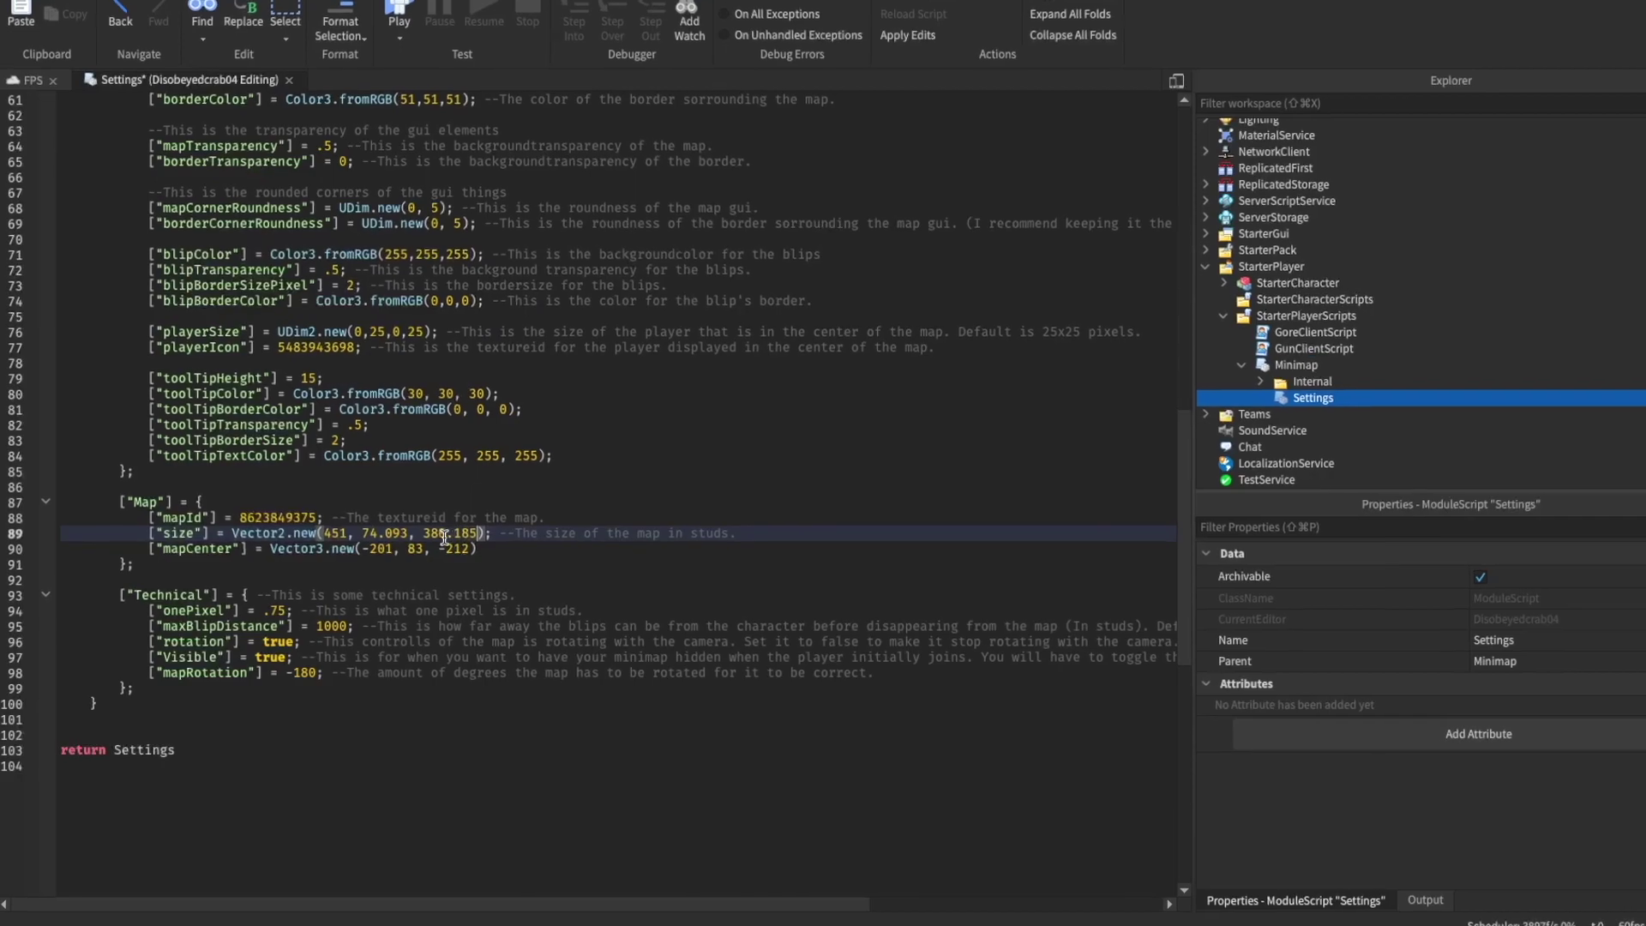
left_click_drag(414, 534, 367, 535)
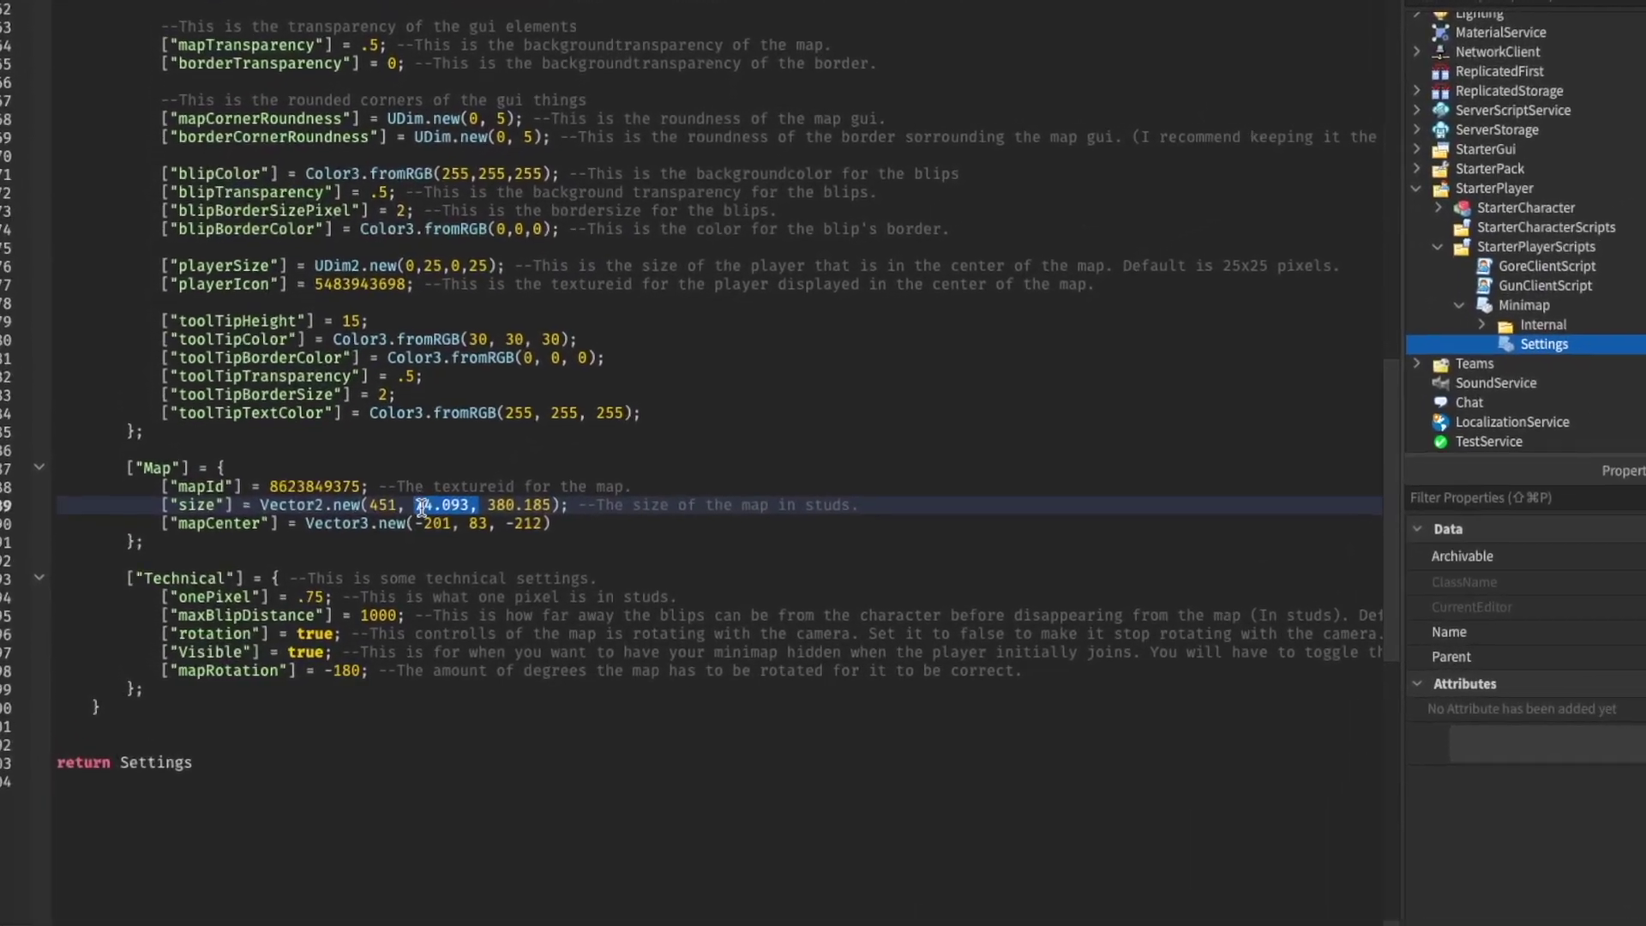
key("BackSpace")
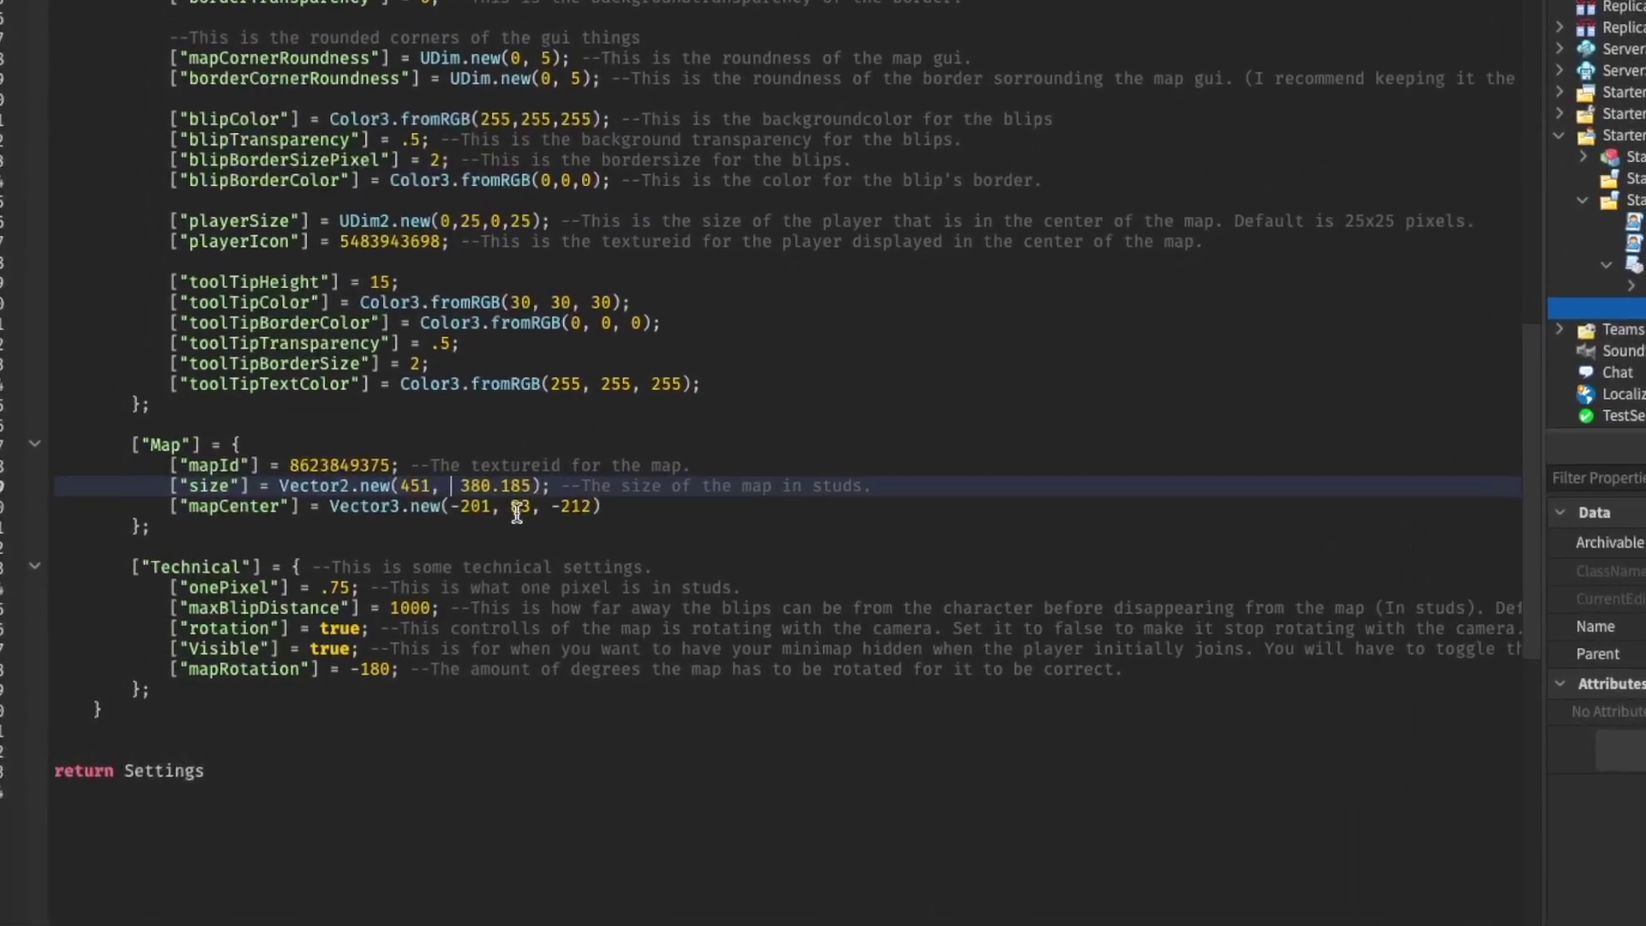
key("BackSpace")
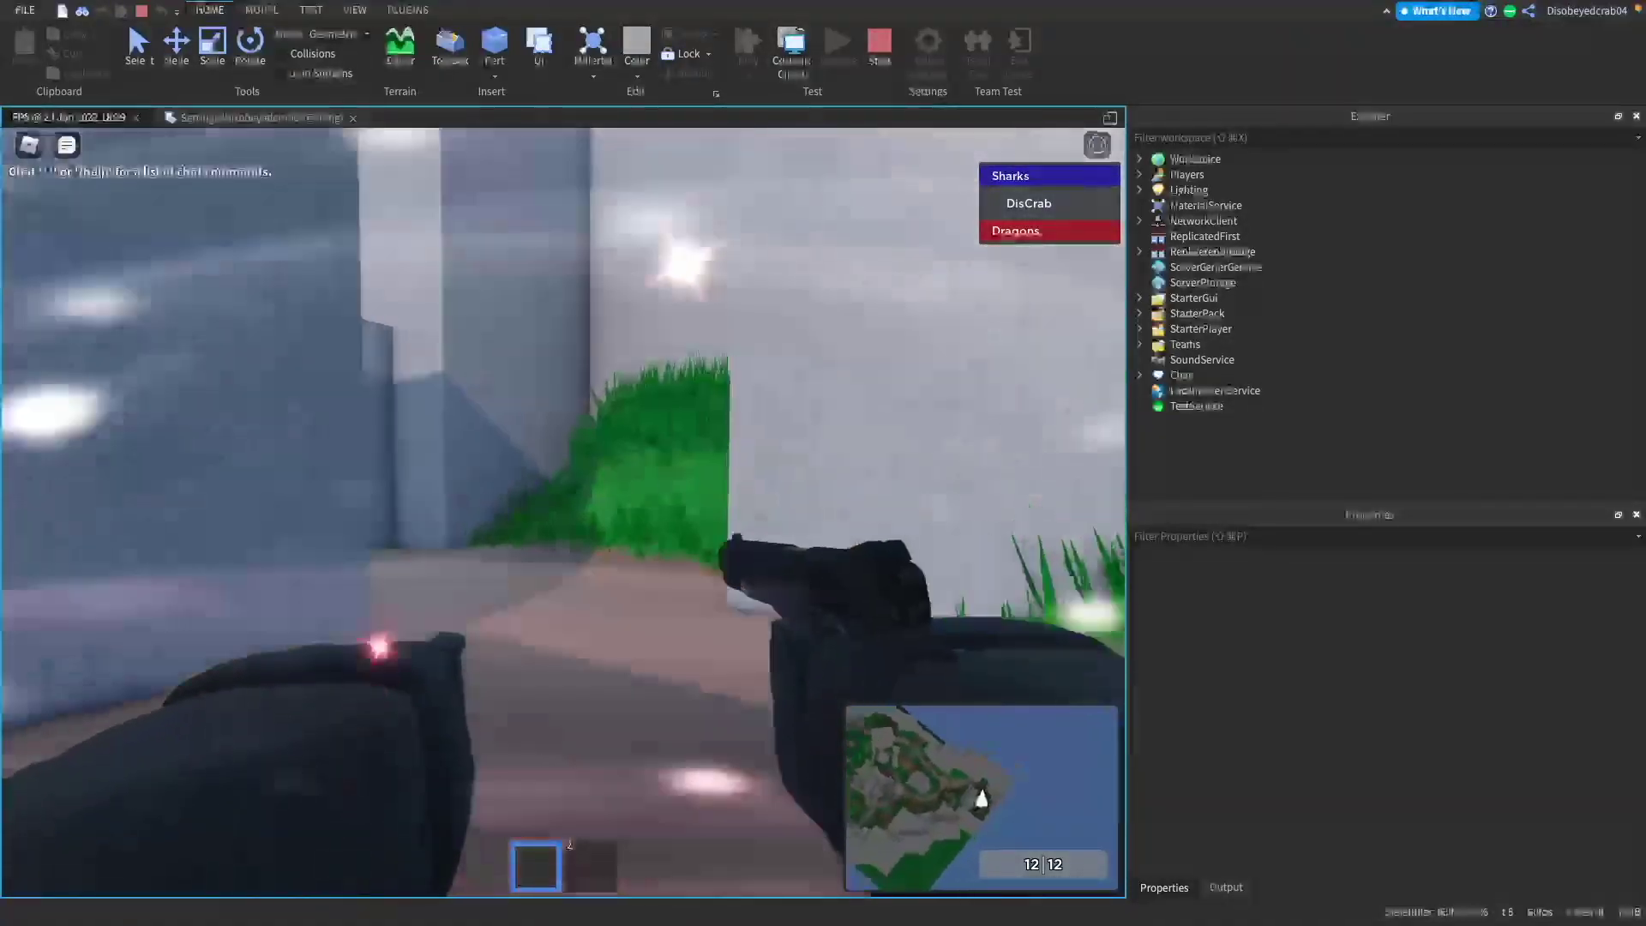
Playtest the game, running through the streets and buildings and firing the gun to check how the minimap tracks the player
key("w")
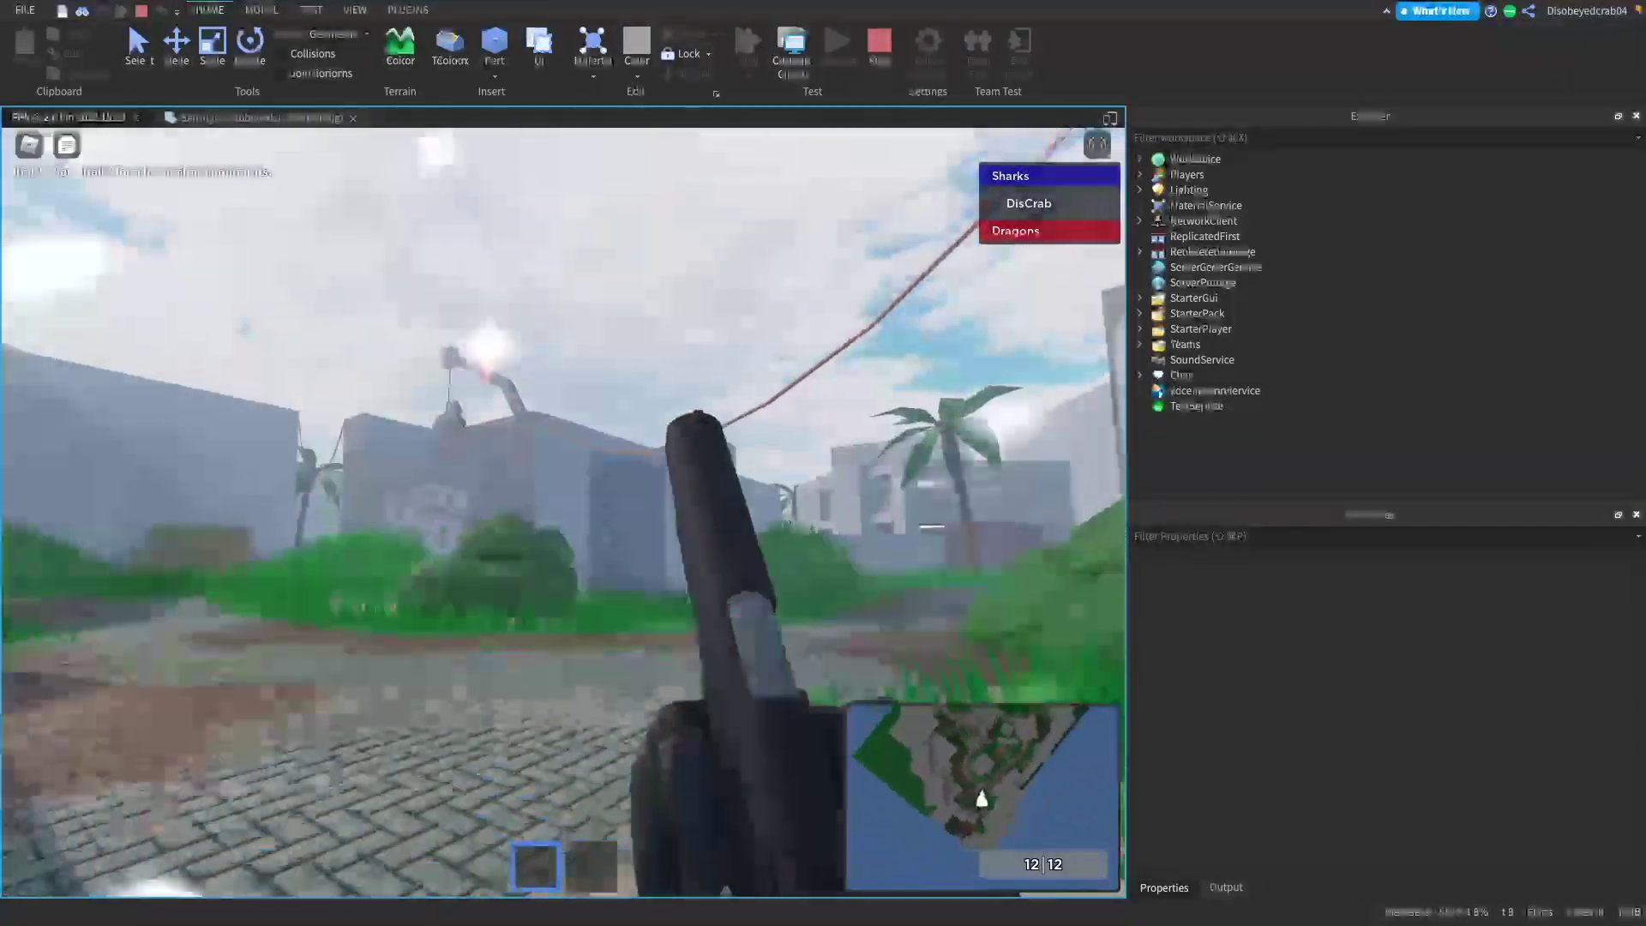
key("w")
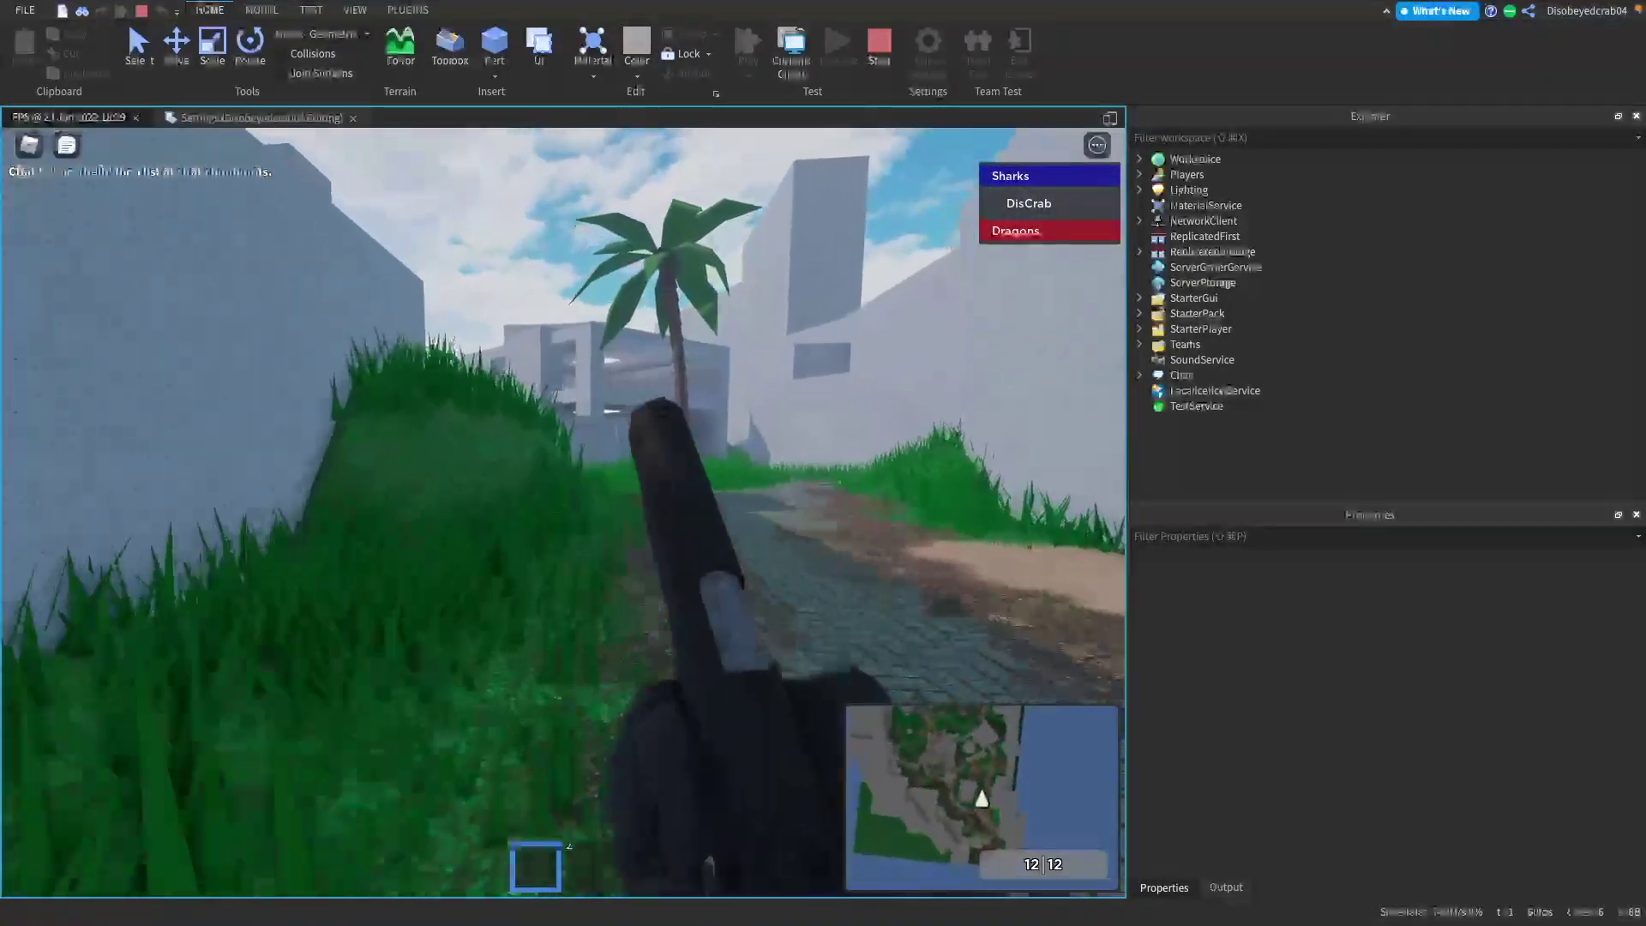
key("w")
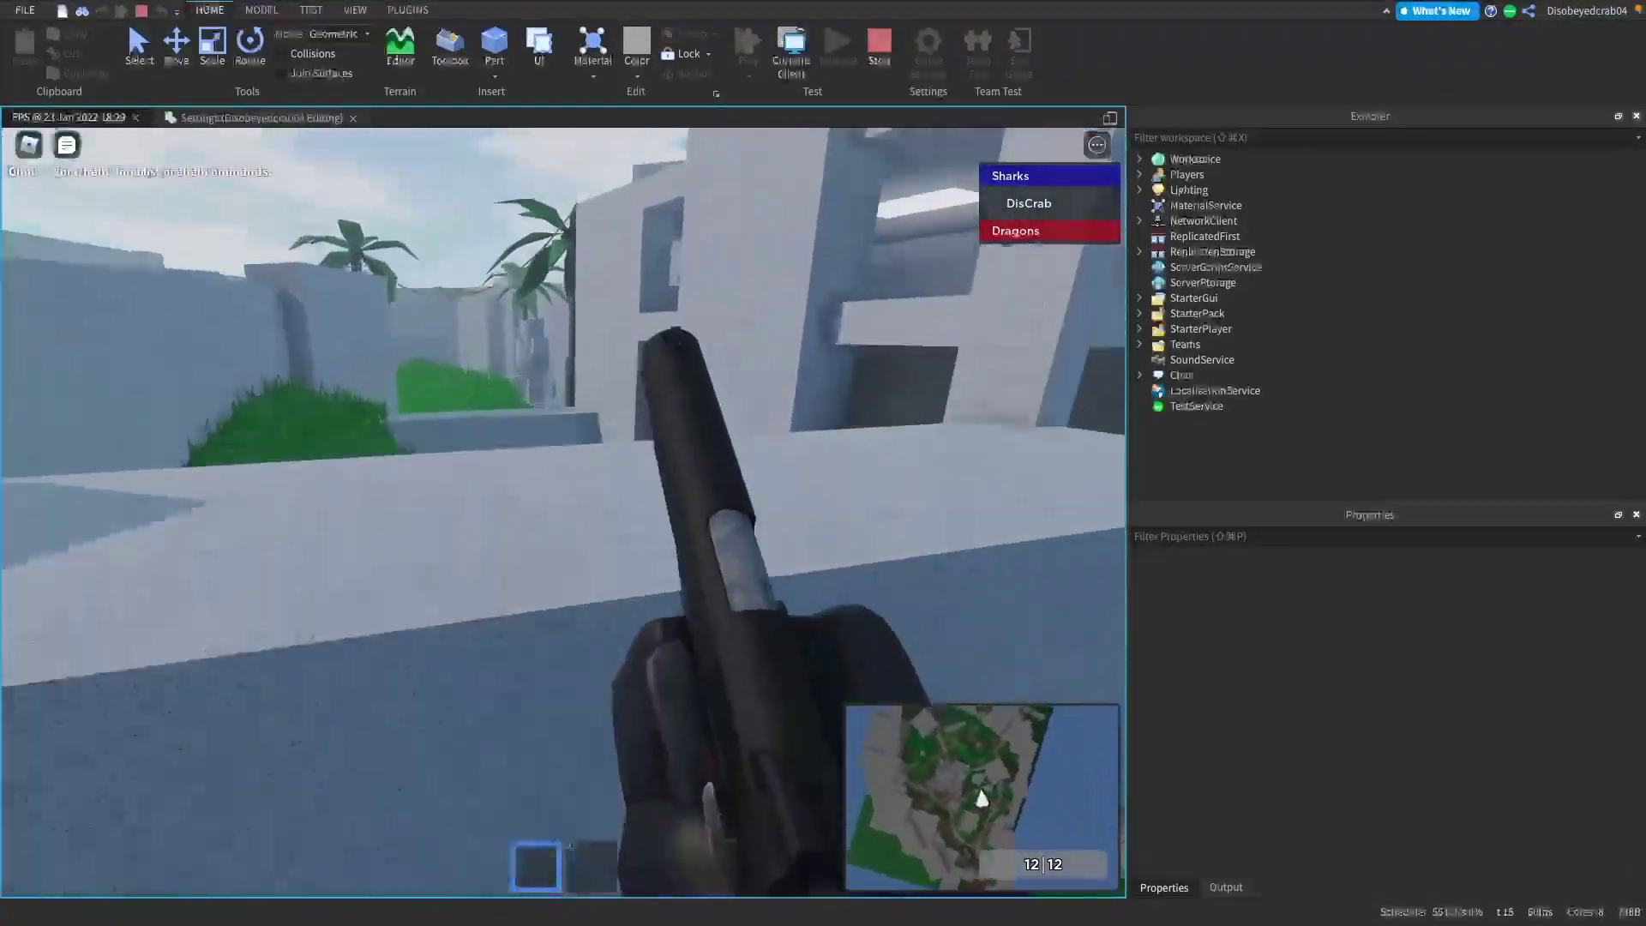
key("w")
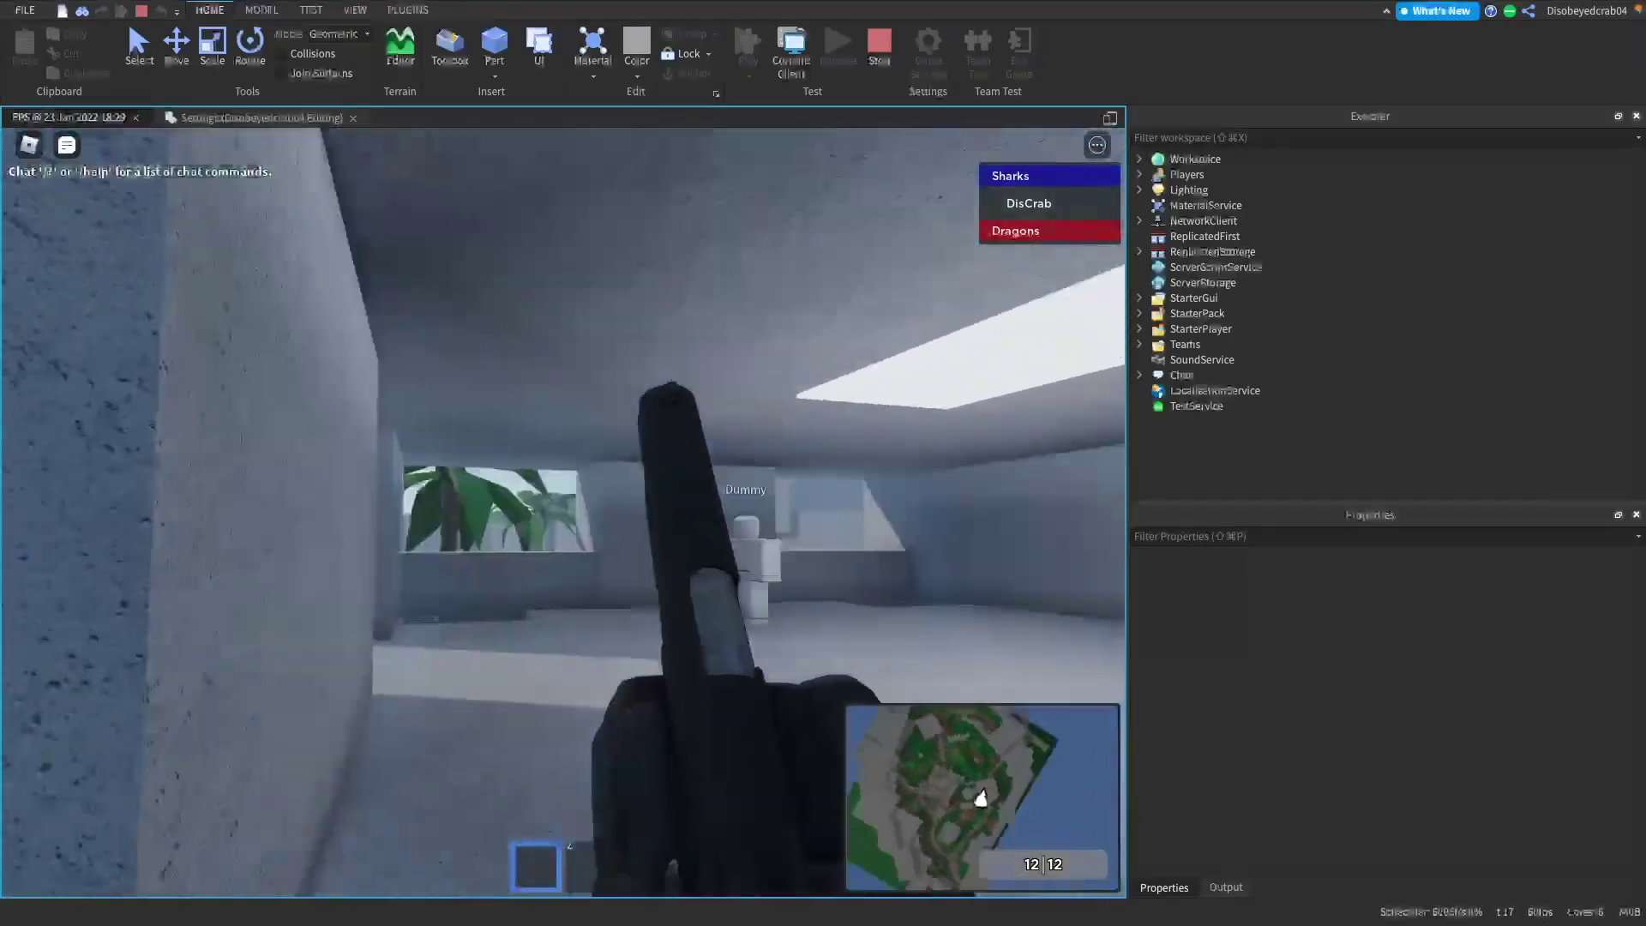
key("w")
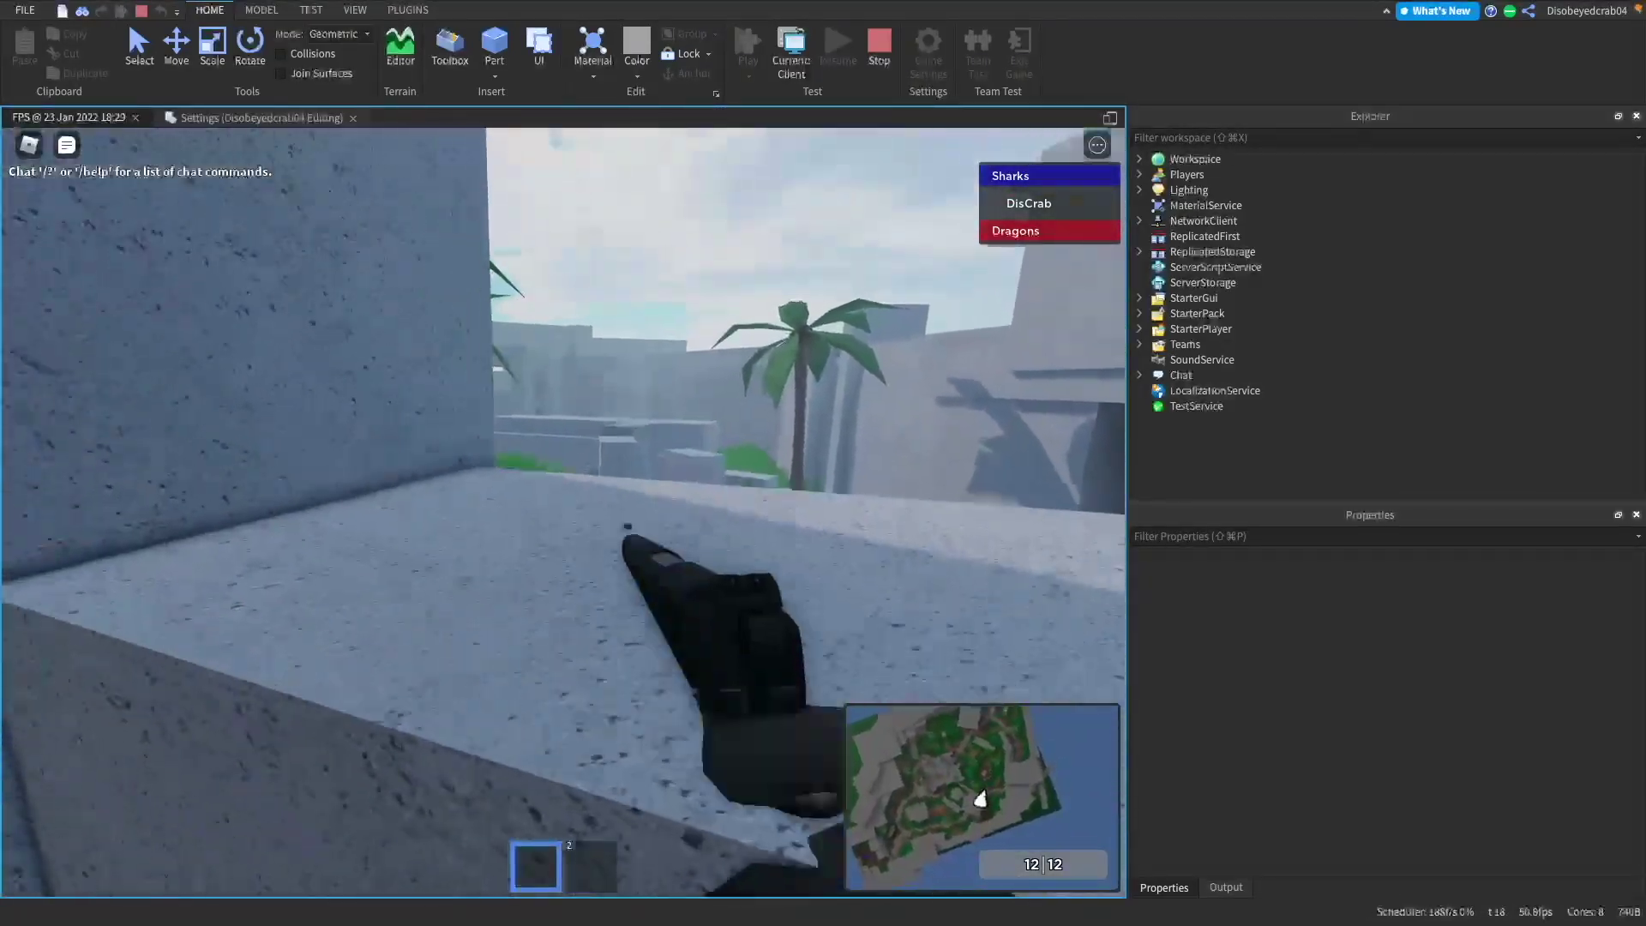
key("w")
left_click(564, 512)
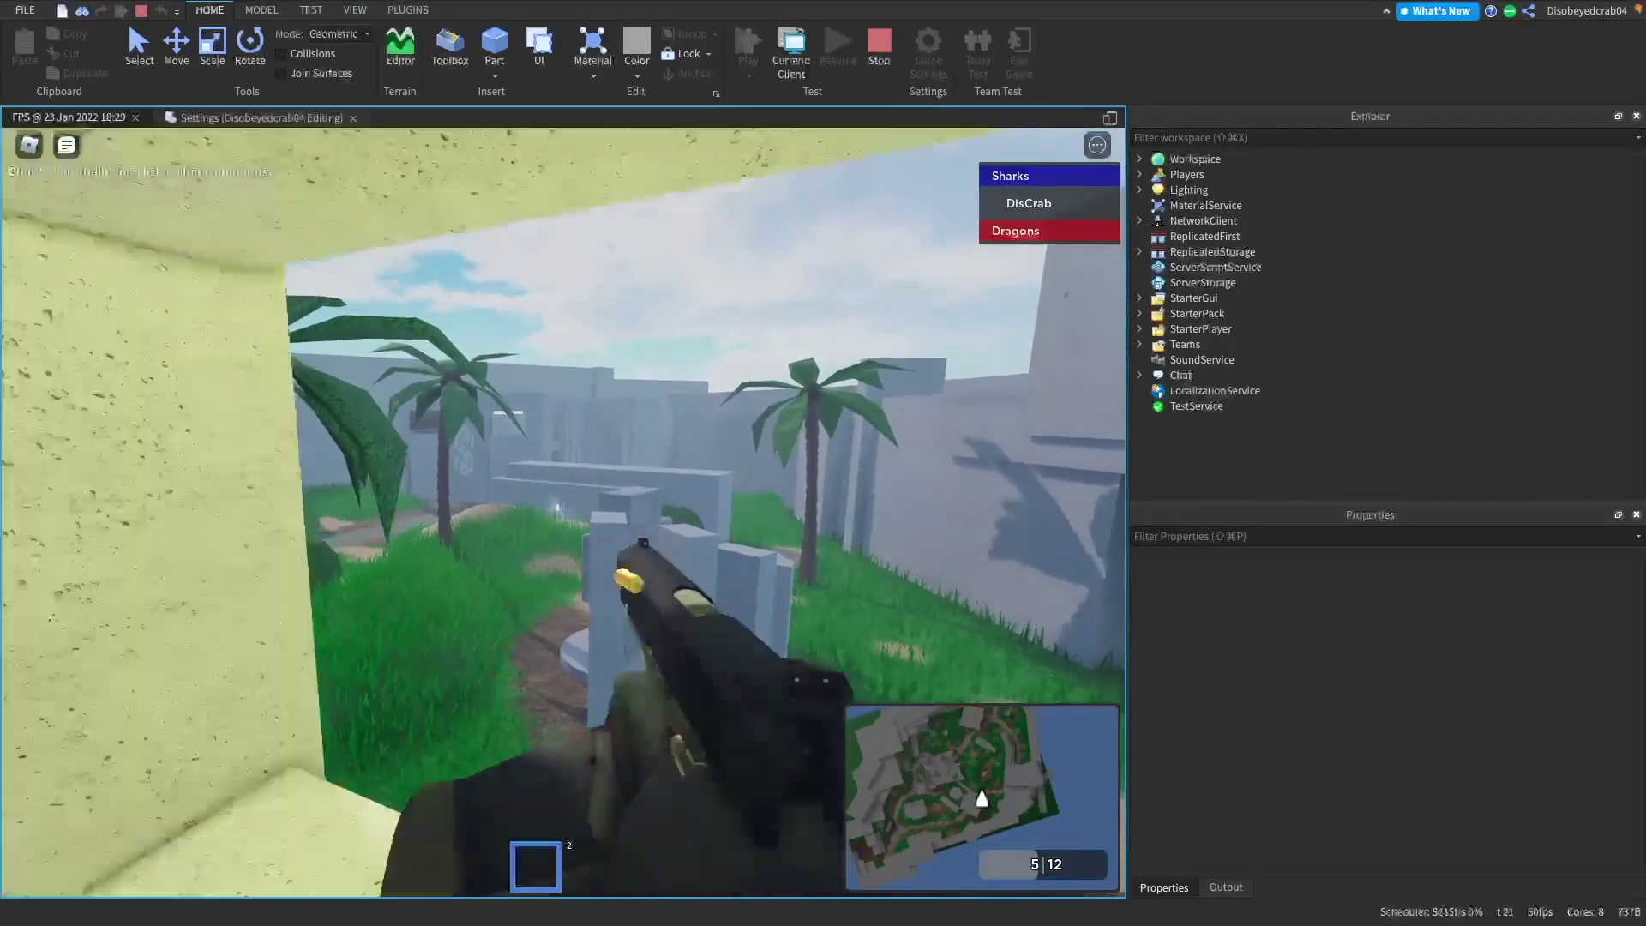
key("w")
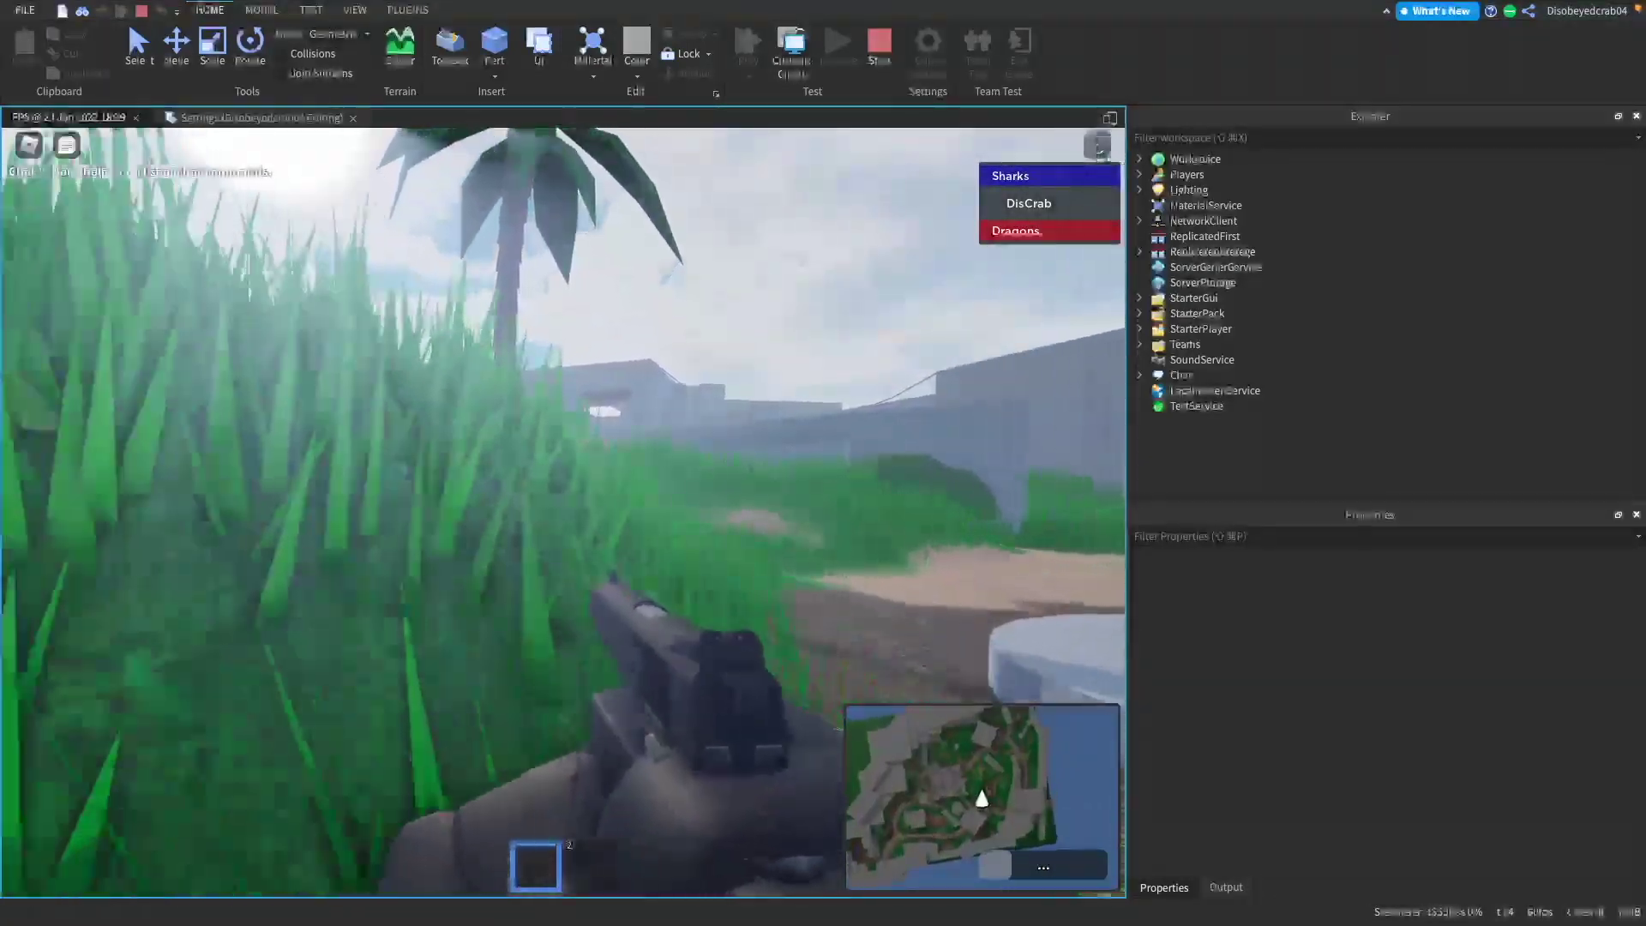
key("w")
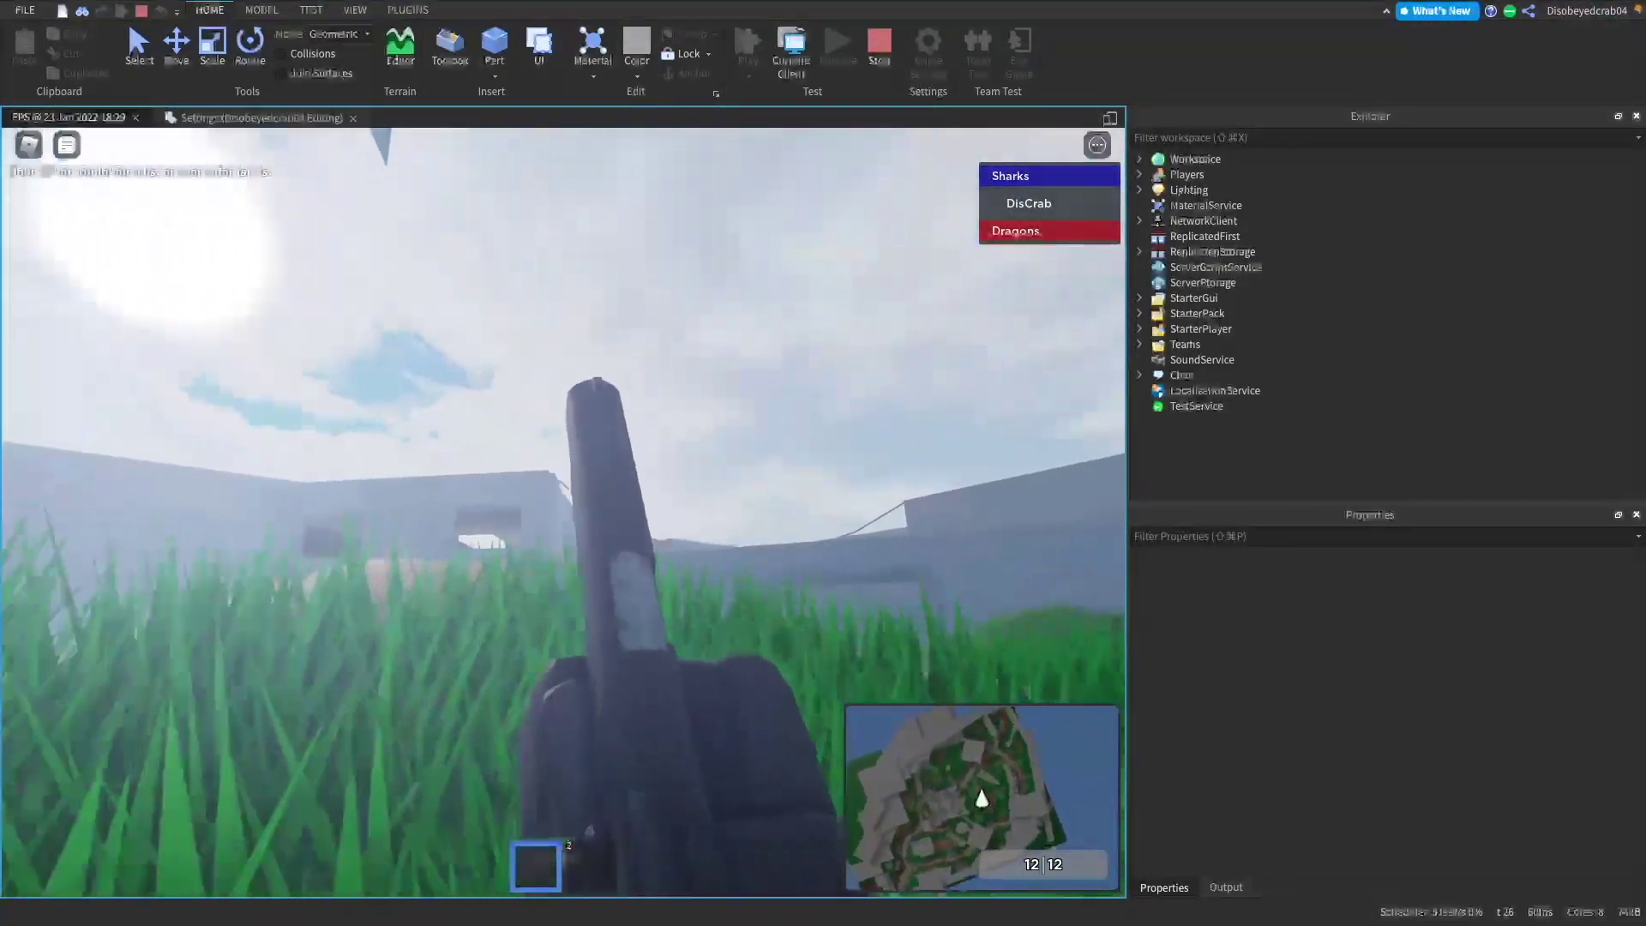
key("w")
key("w")
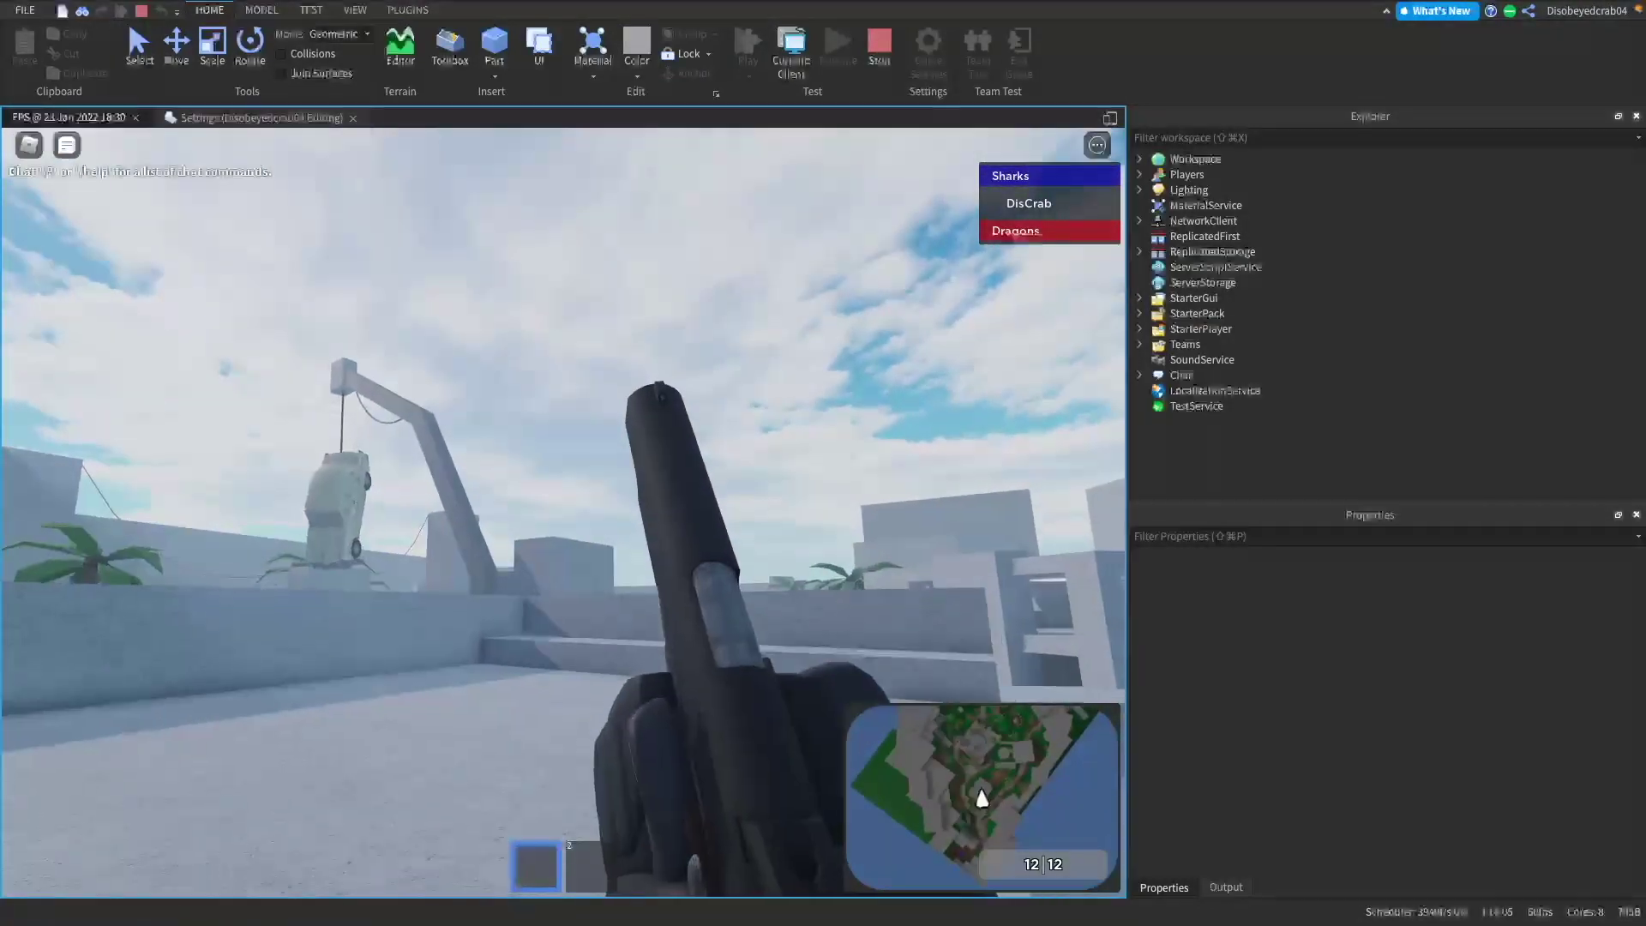
Playtest with the rounded-corner minimap, running around the map, shooting the dummy and reloading to check the player's tracking
key("w")
key("w")
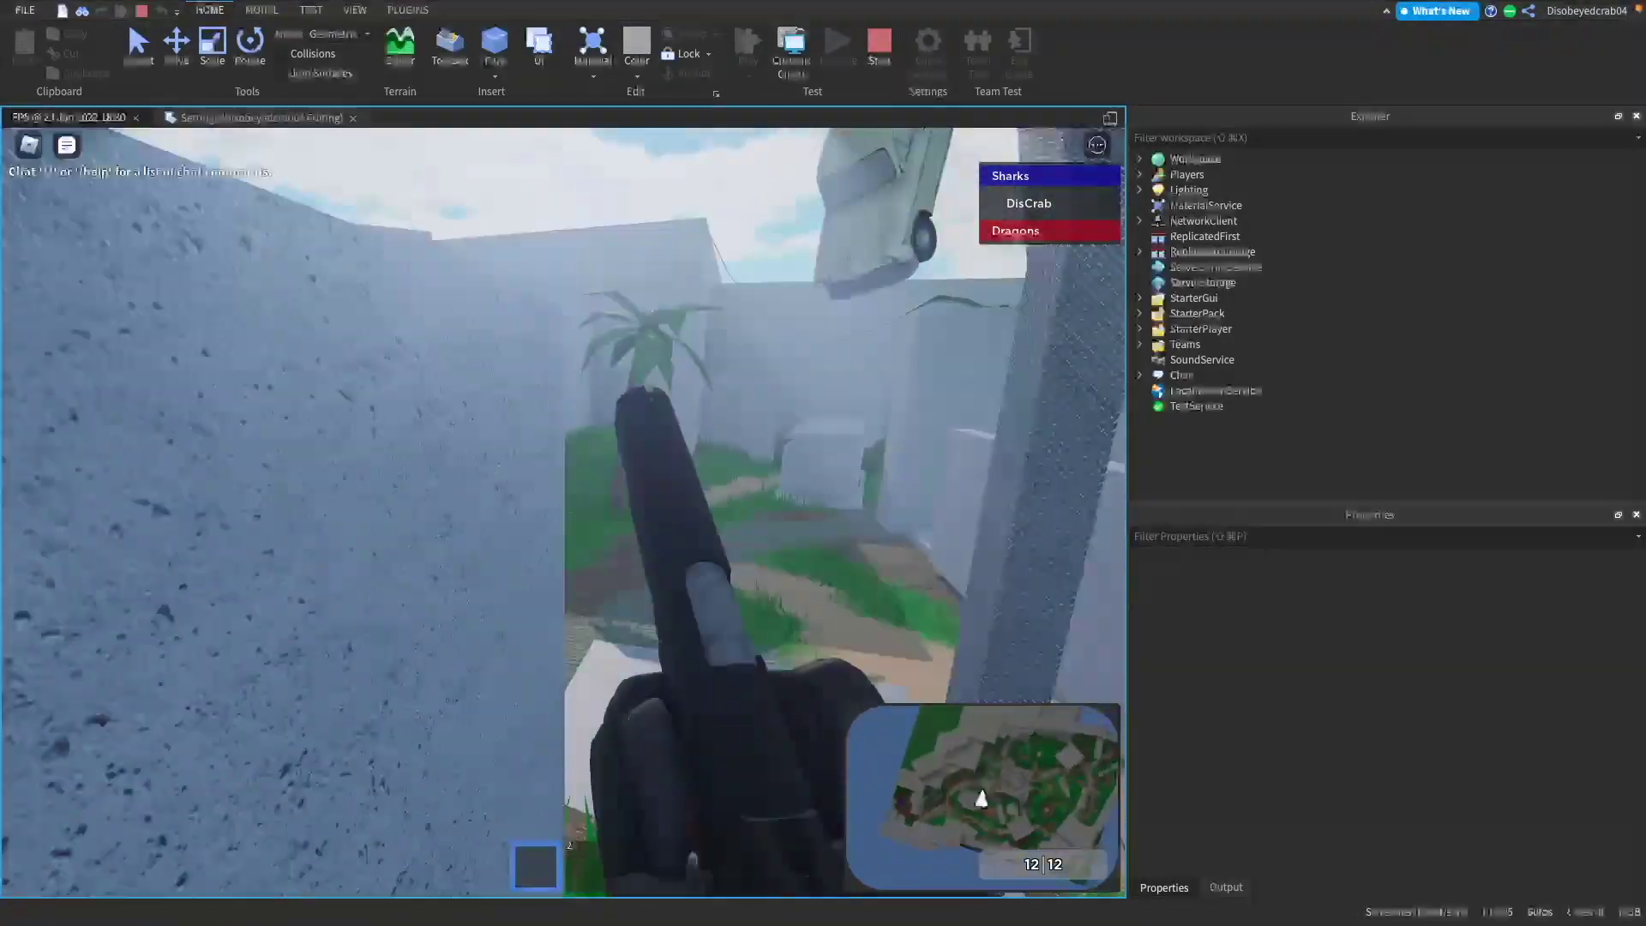
key("w")
key("w")
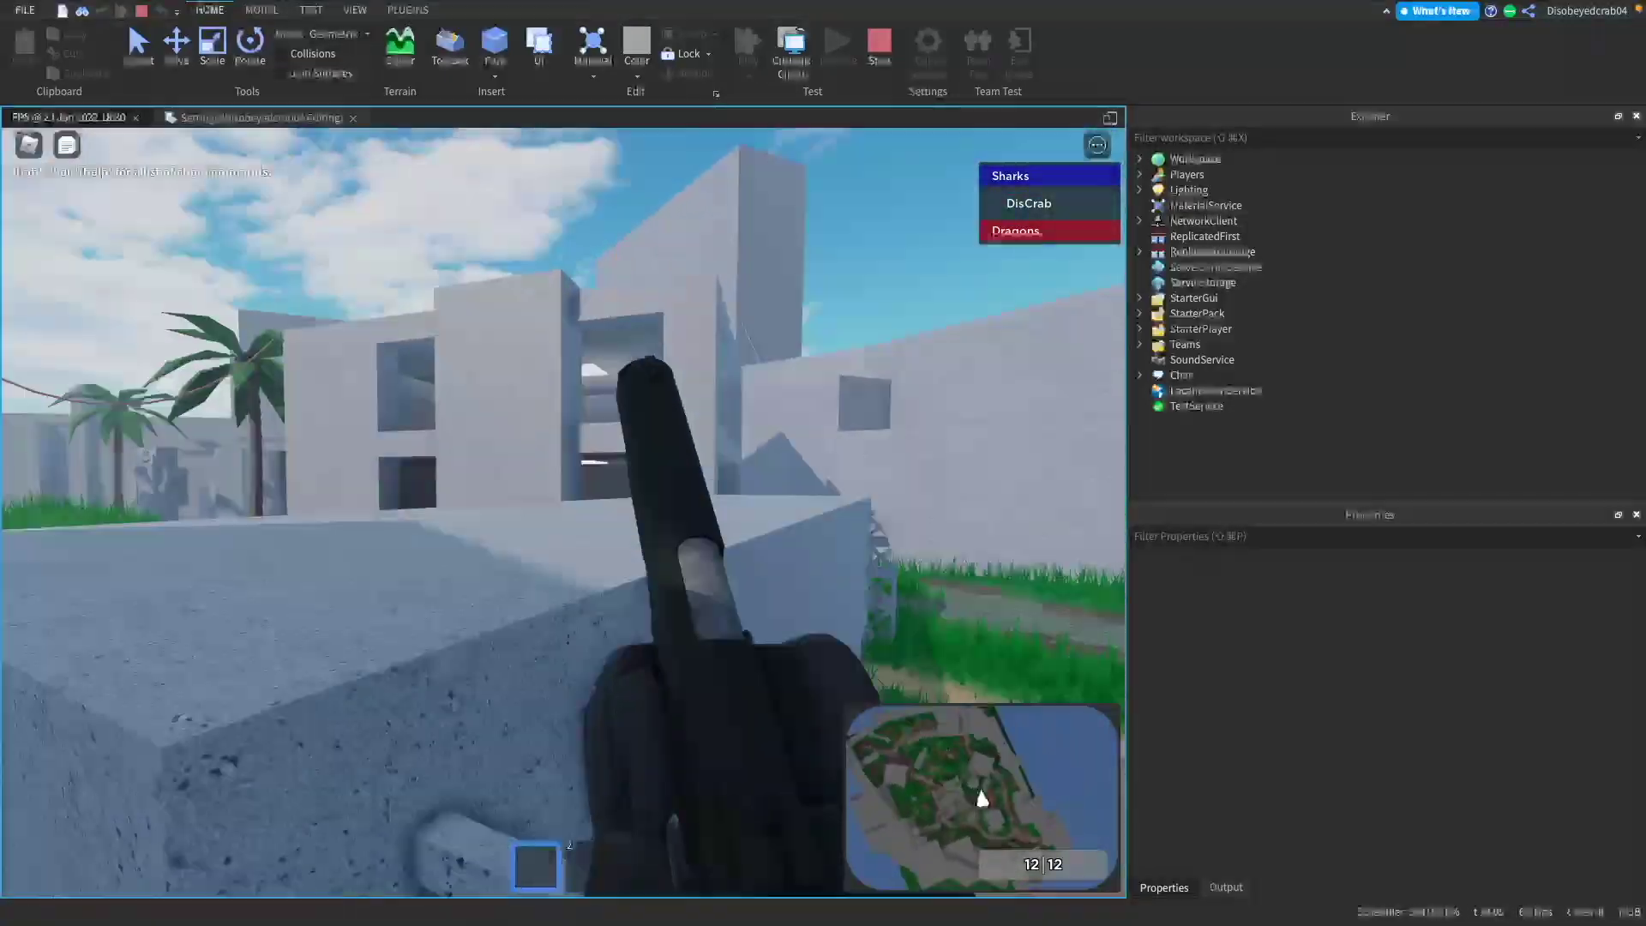
key("w")
key("w")
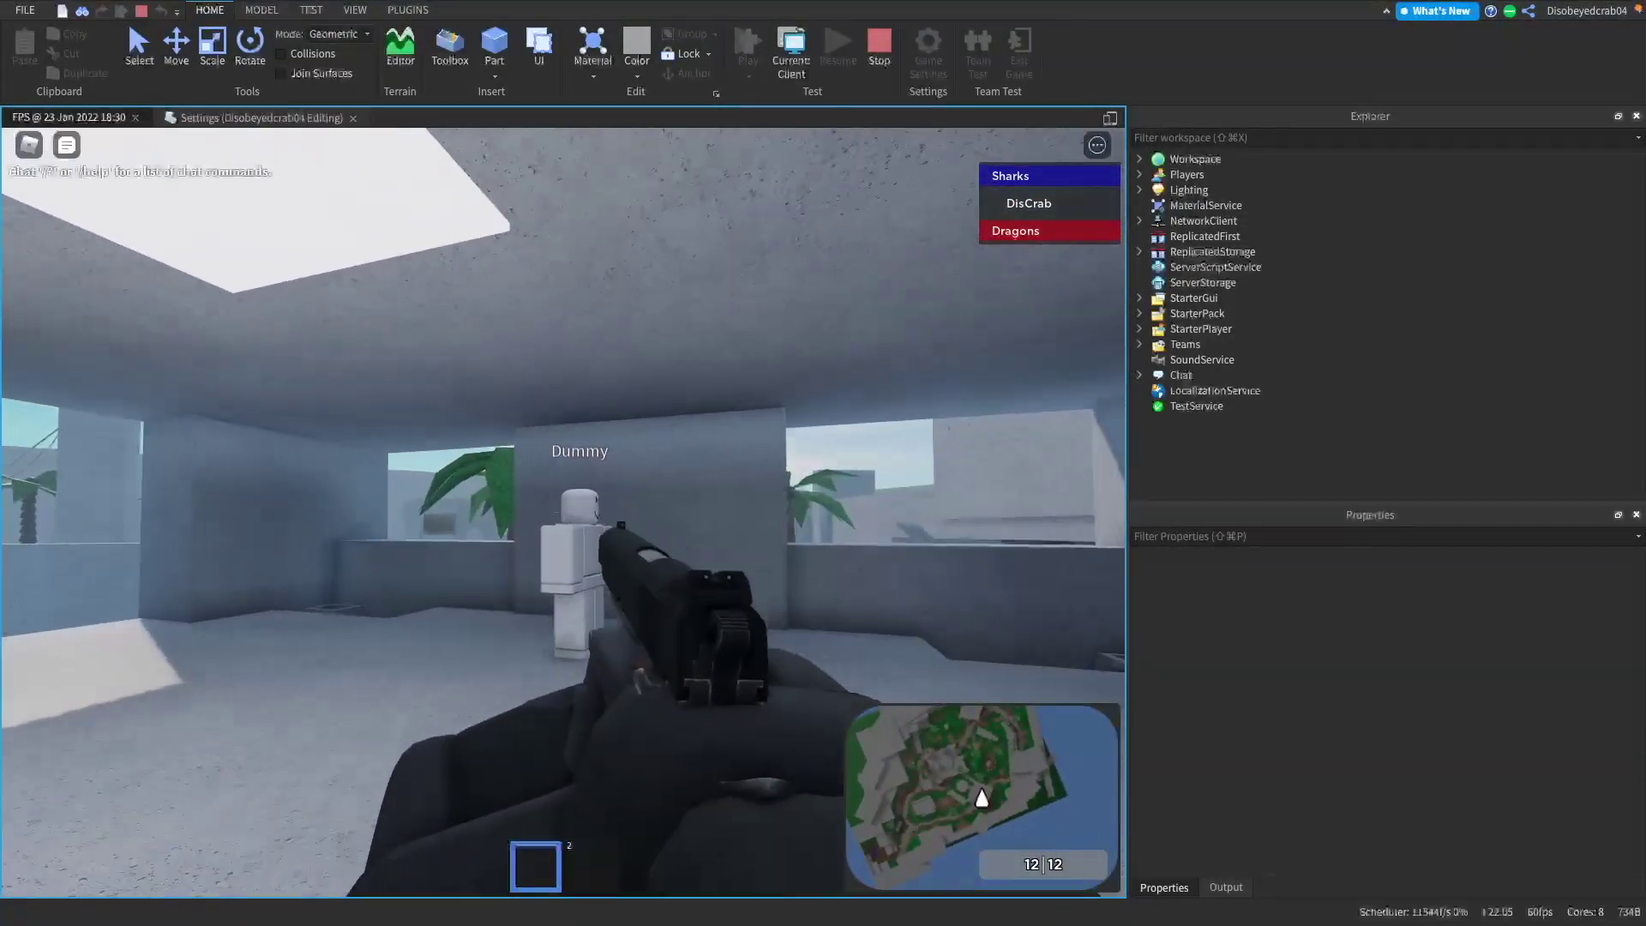
left_click(563, 513)
key("s")
key("r")
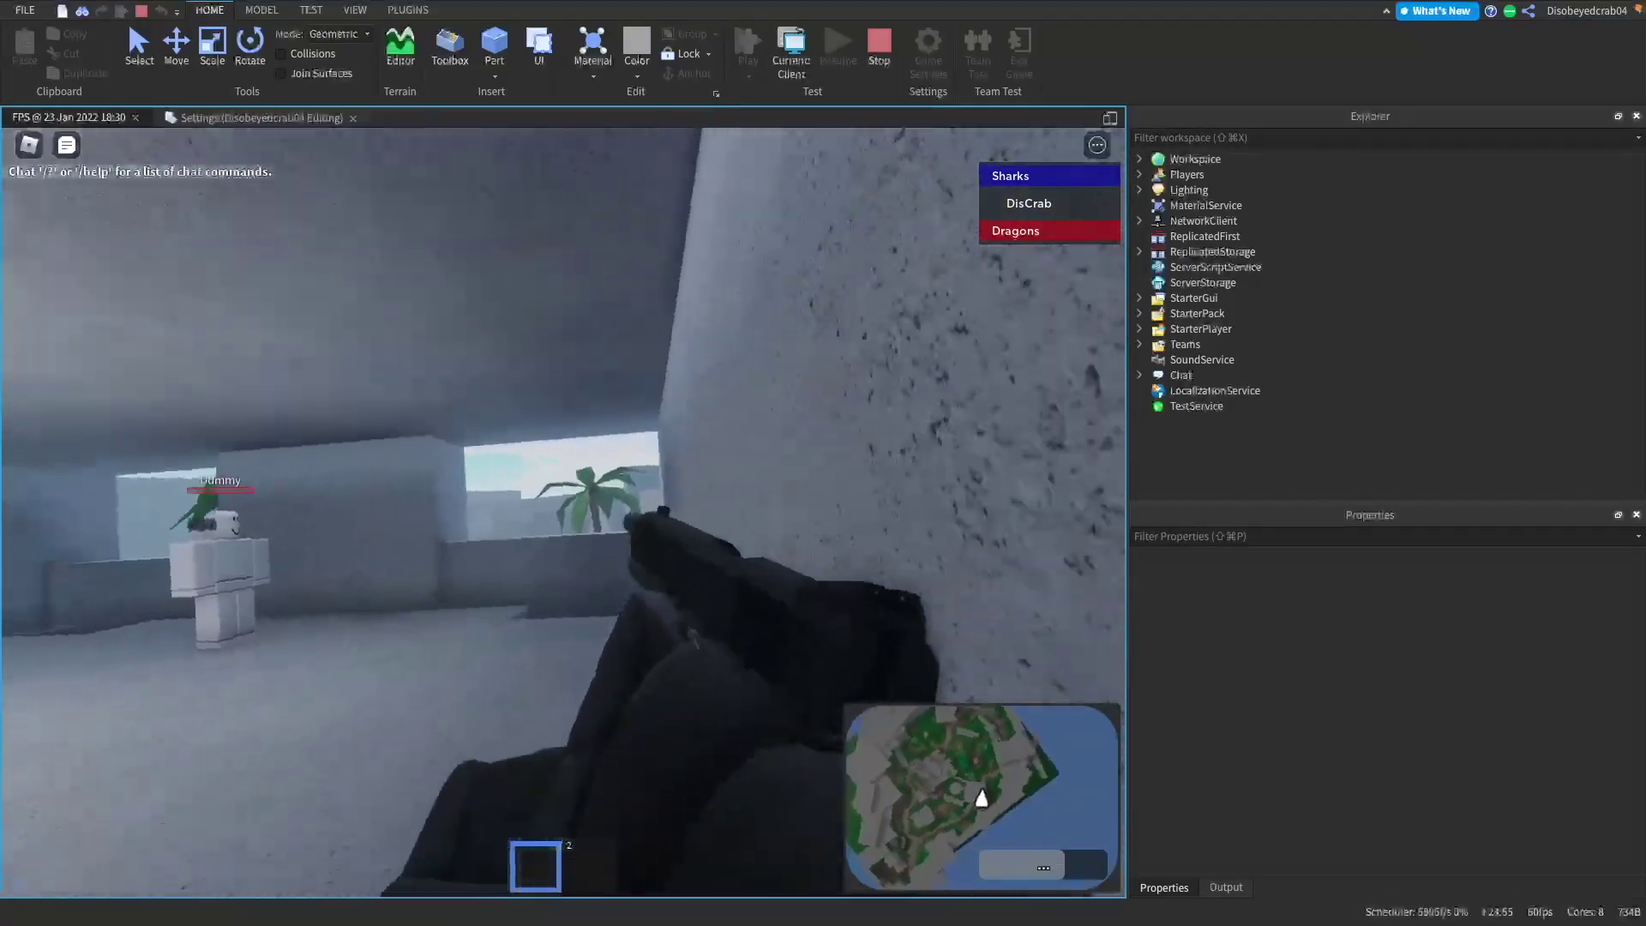
key("w")
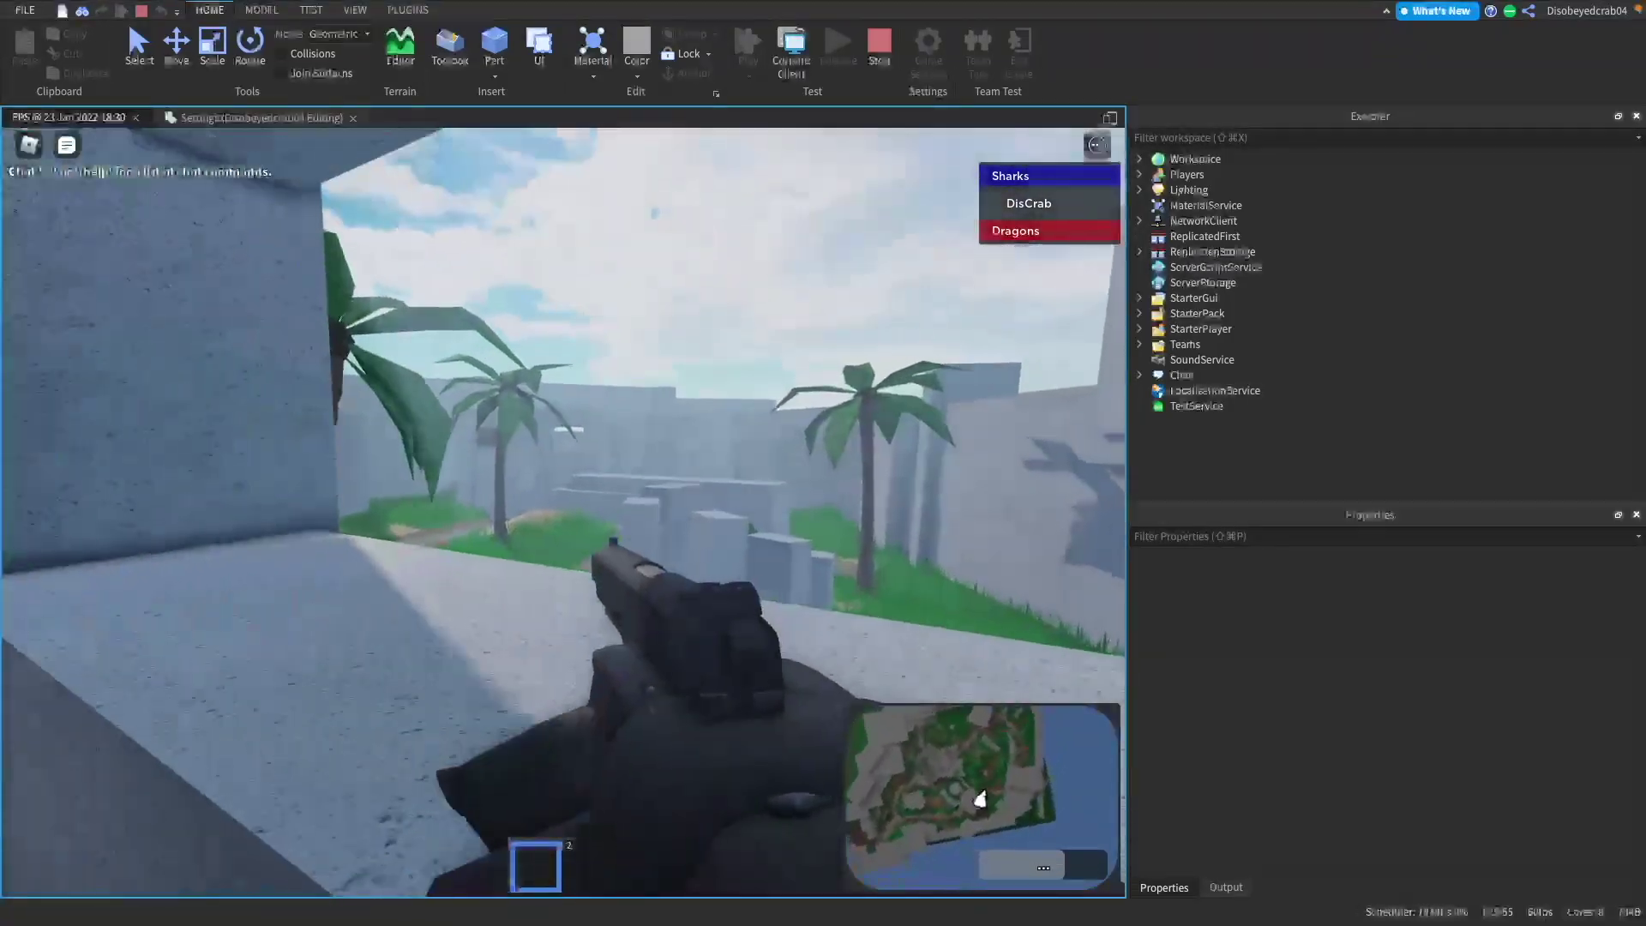
key("w")
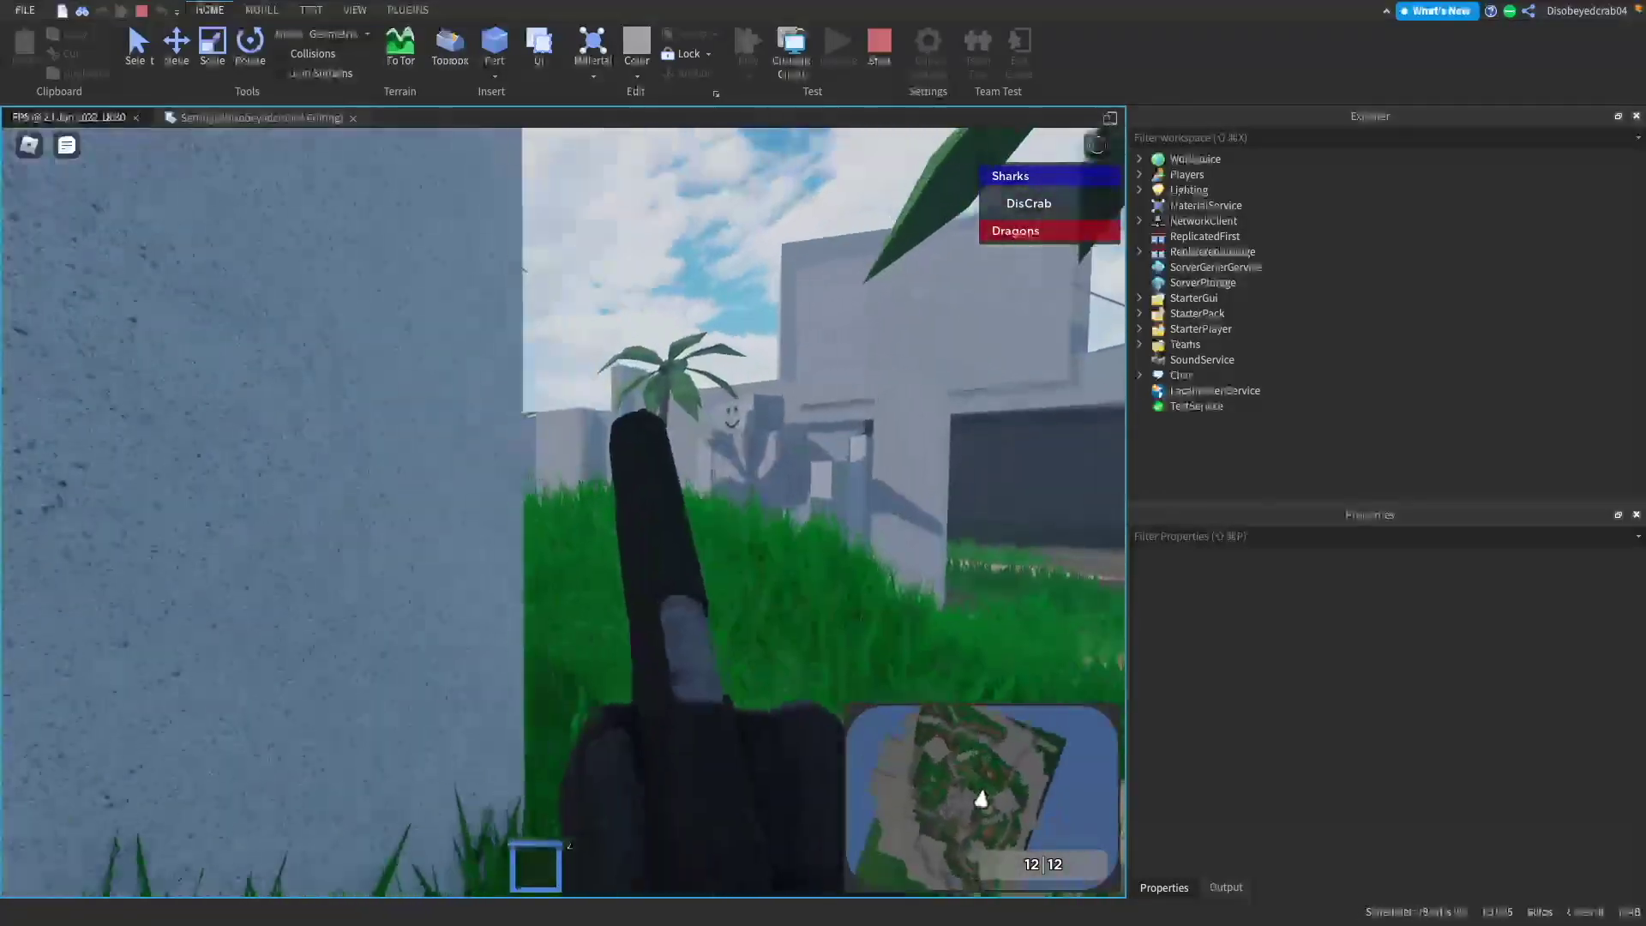
key("w")
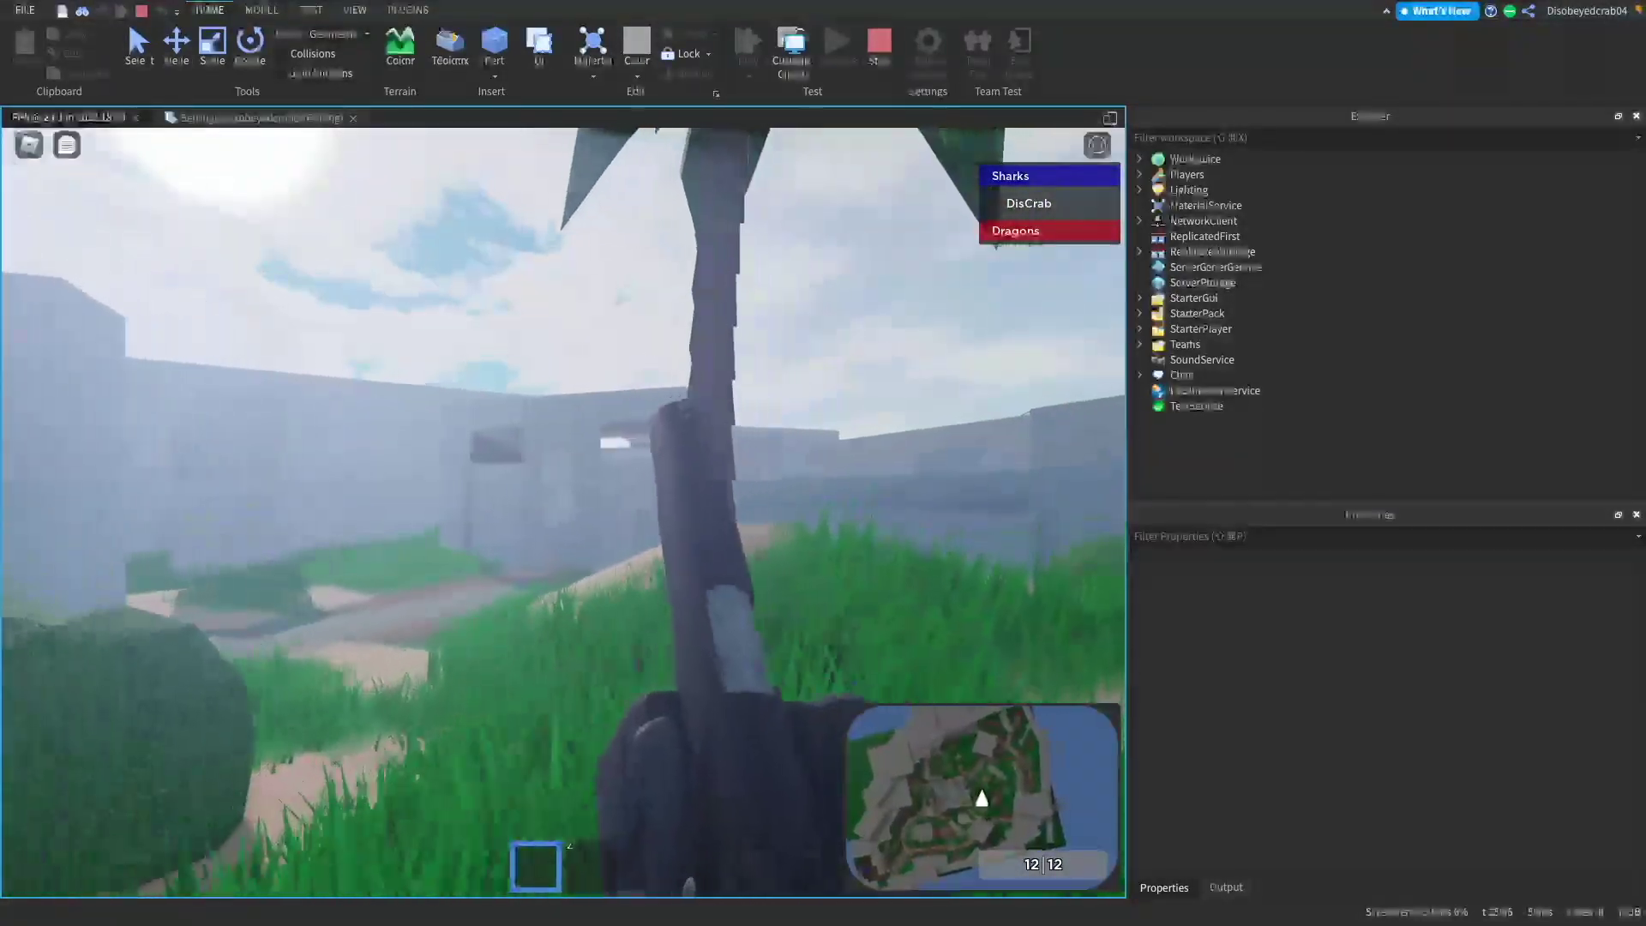
key("w")
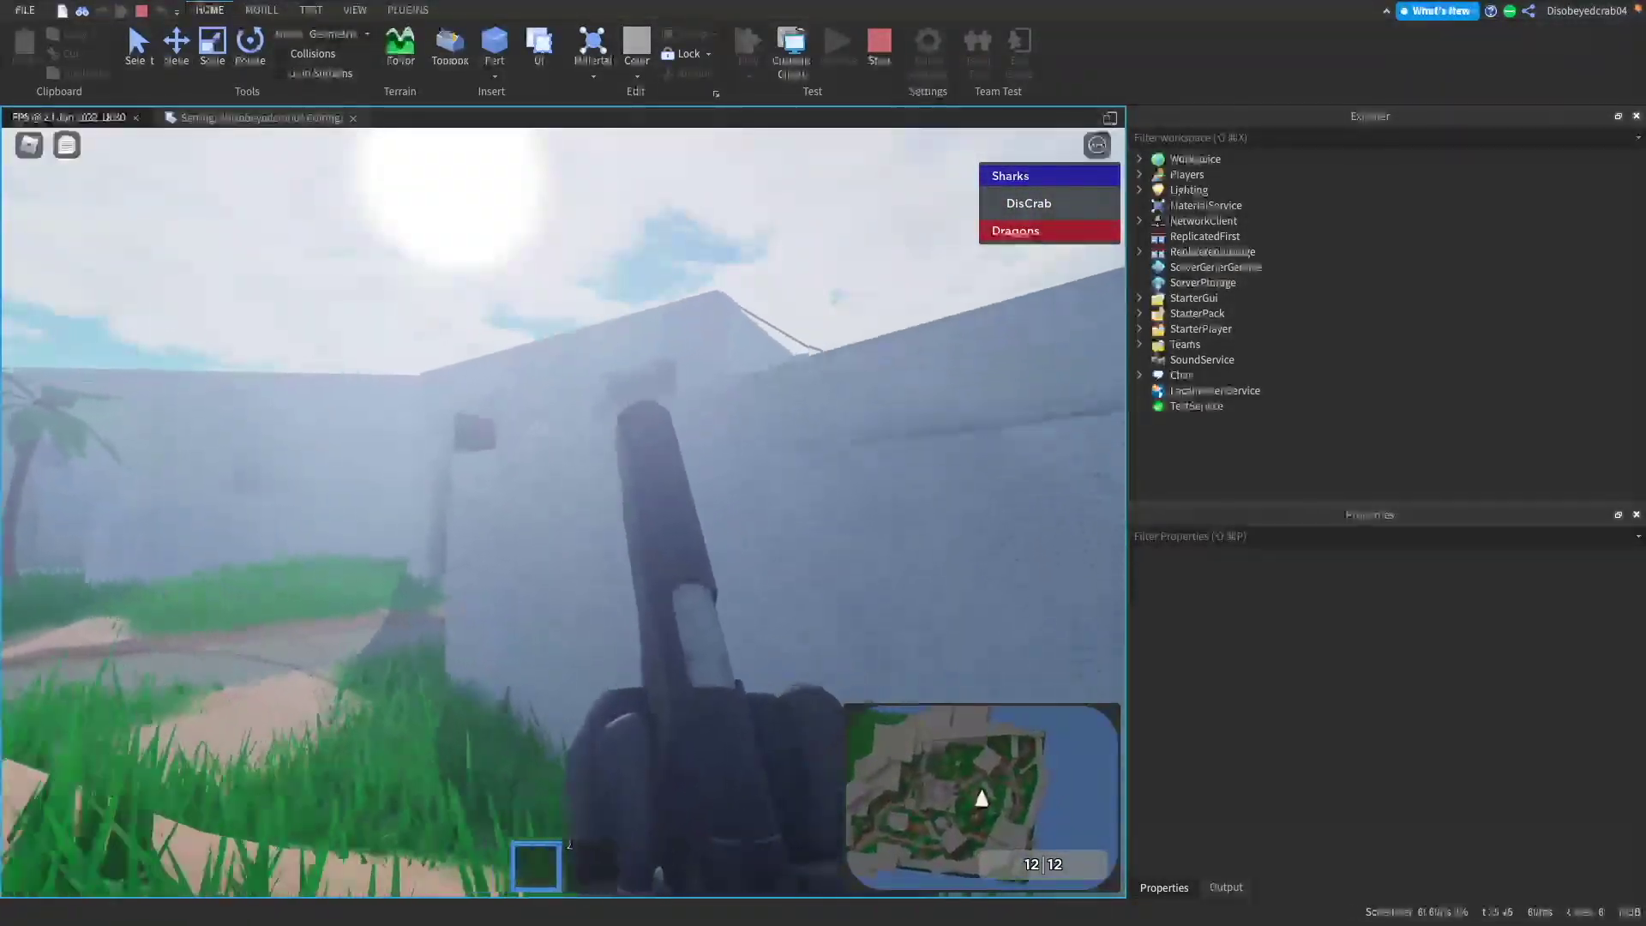